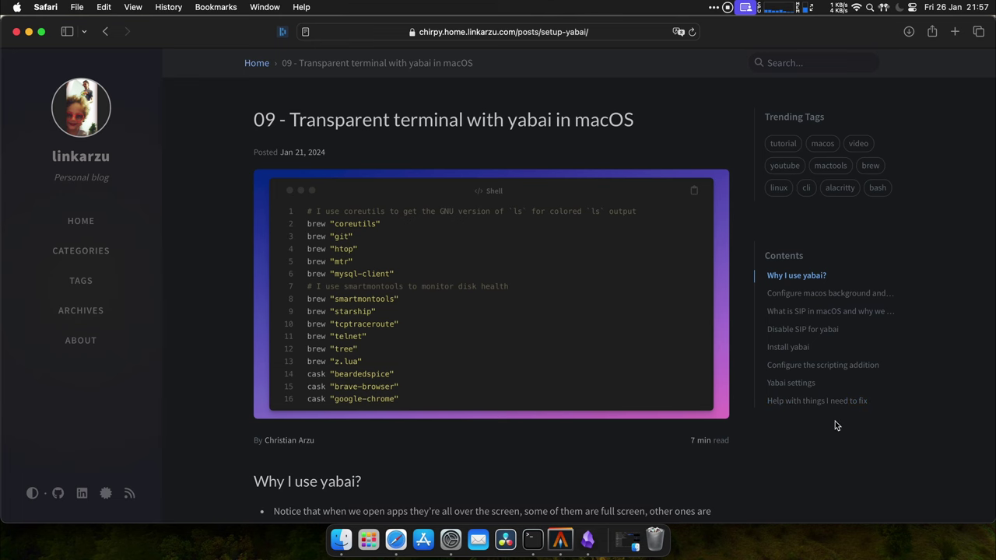
Skim the "Why I use yabai?" section, switch among the scattered app windows, and return to the article through the window overview.
scroll(206, 437, down, 5)
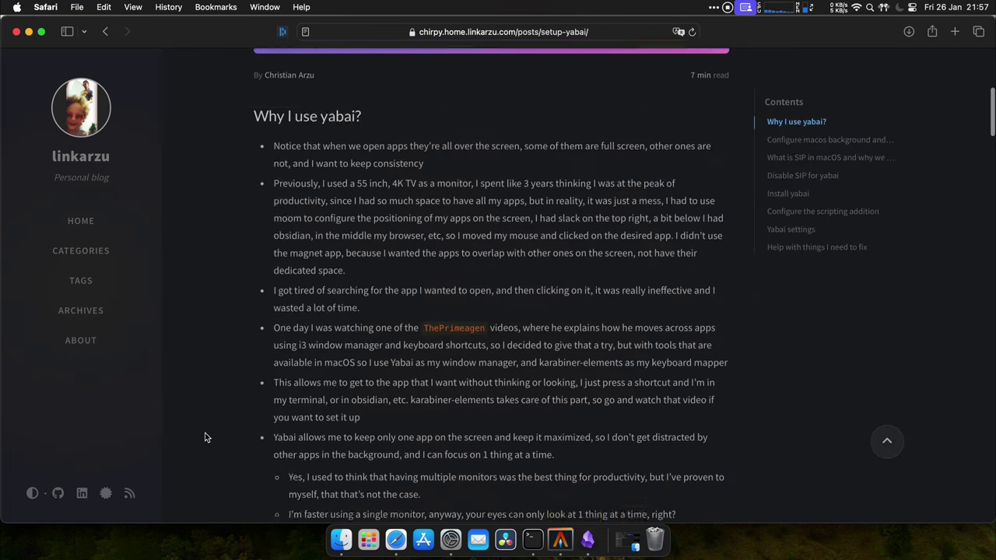
scroll(205, 438, down, 1)
key(alt+f)
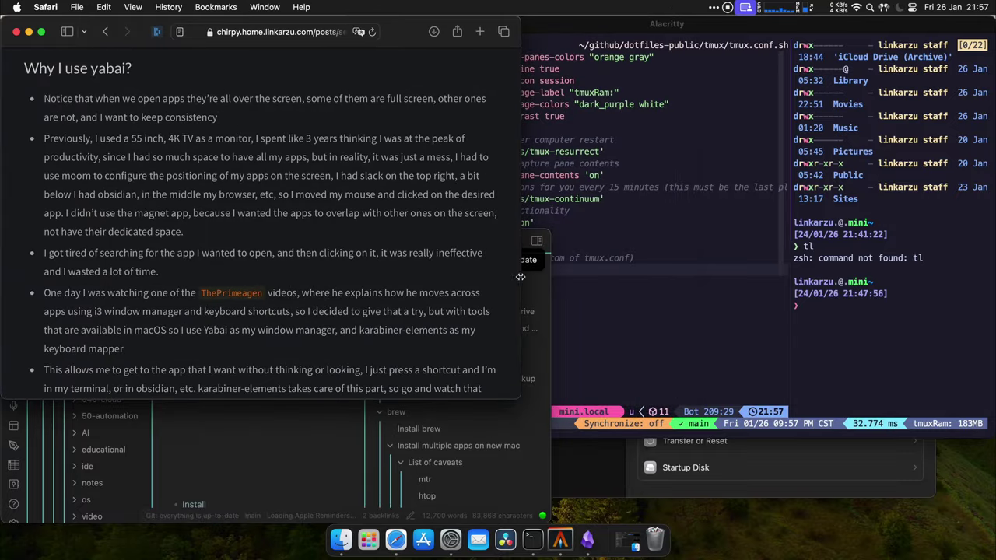
click(717, 234)
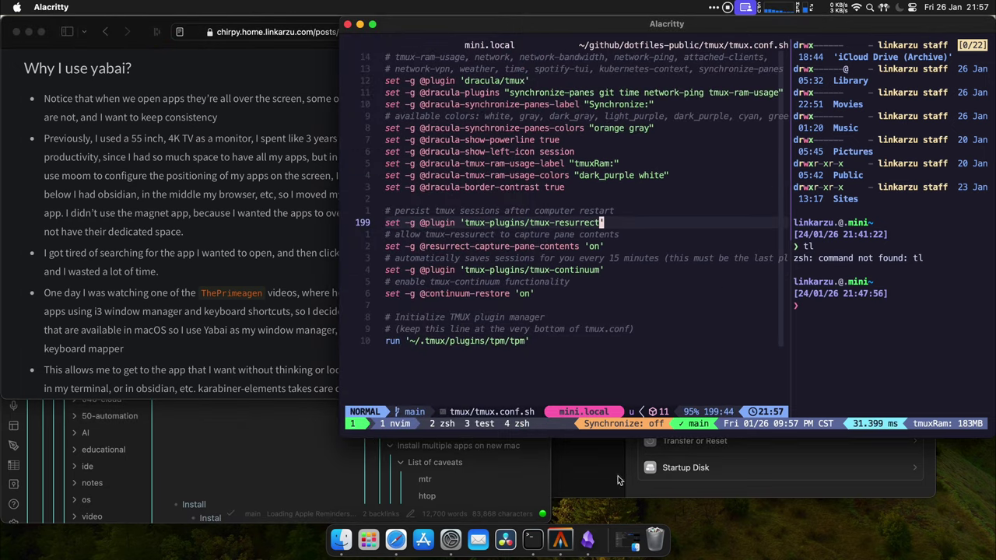
key(alt+s)
key(ctrl+Up)
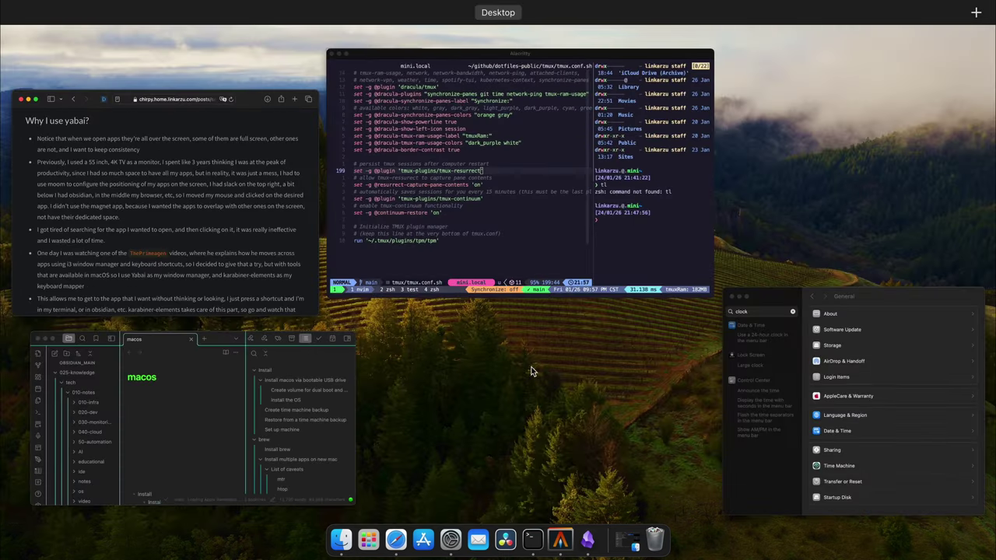
click(179, 165)
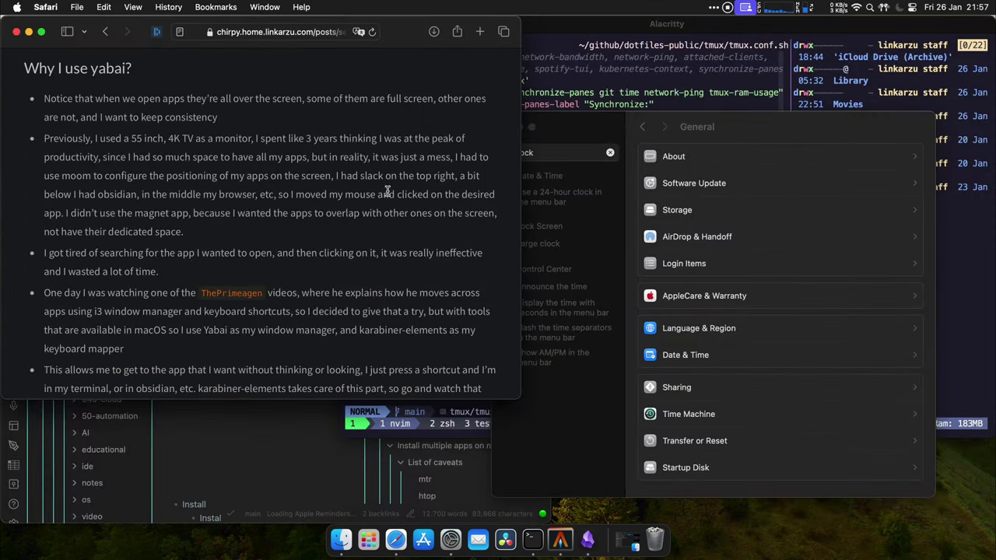
Enlarge the browser window to fill the screen and read the article down to the pro tips.
double_click(393, 37)
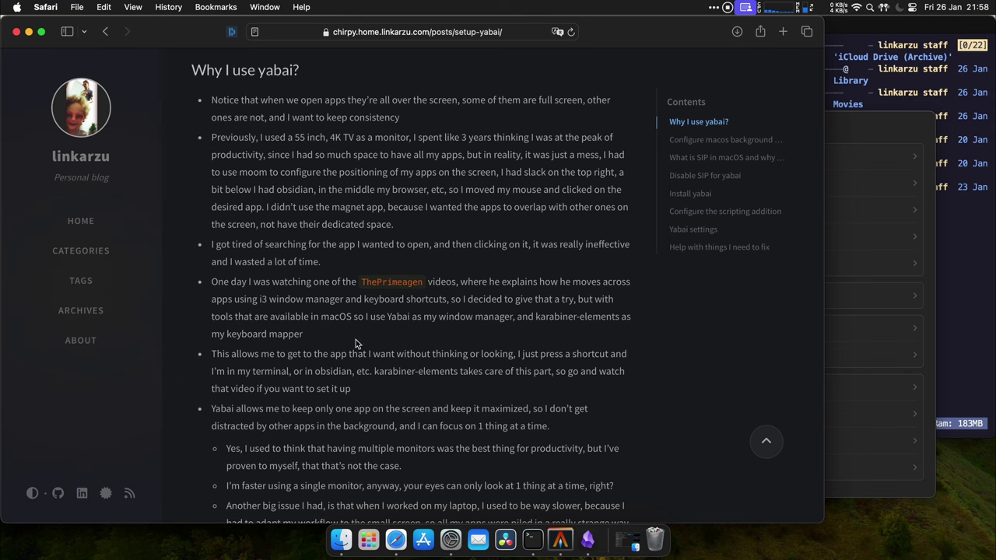
scroll(429, 328, down, 3)
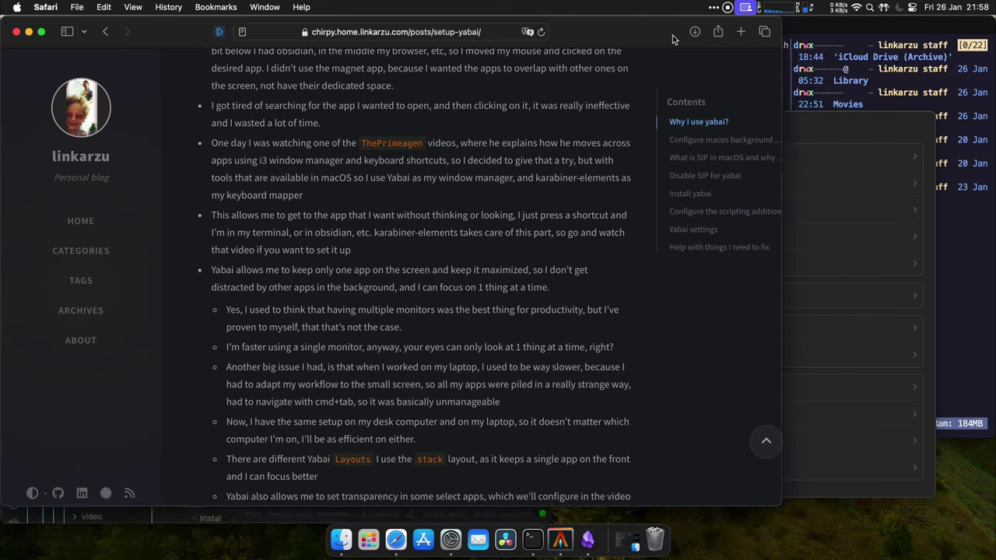
key(alt+t)
key(alt+t)
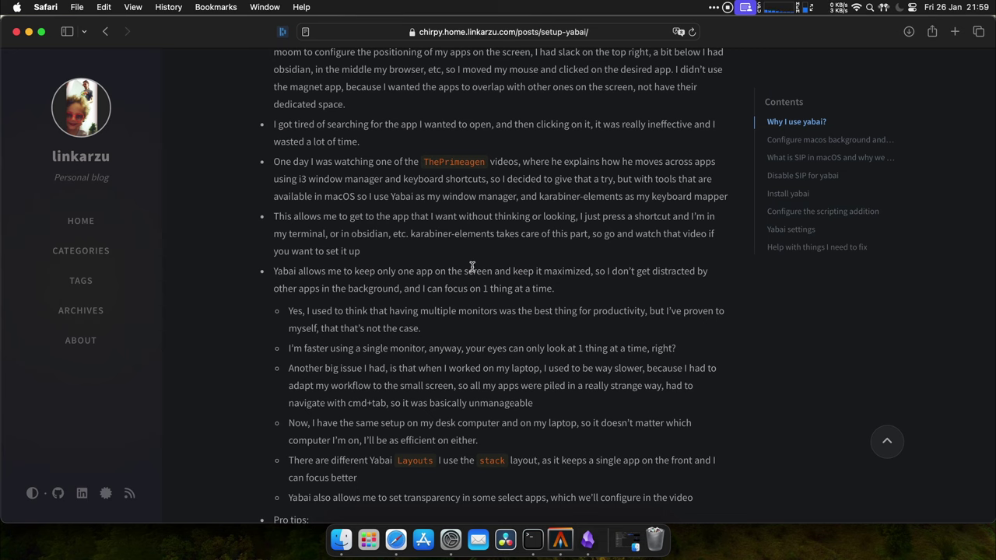
scroll(471, 267, down, 5)
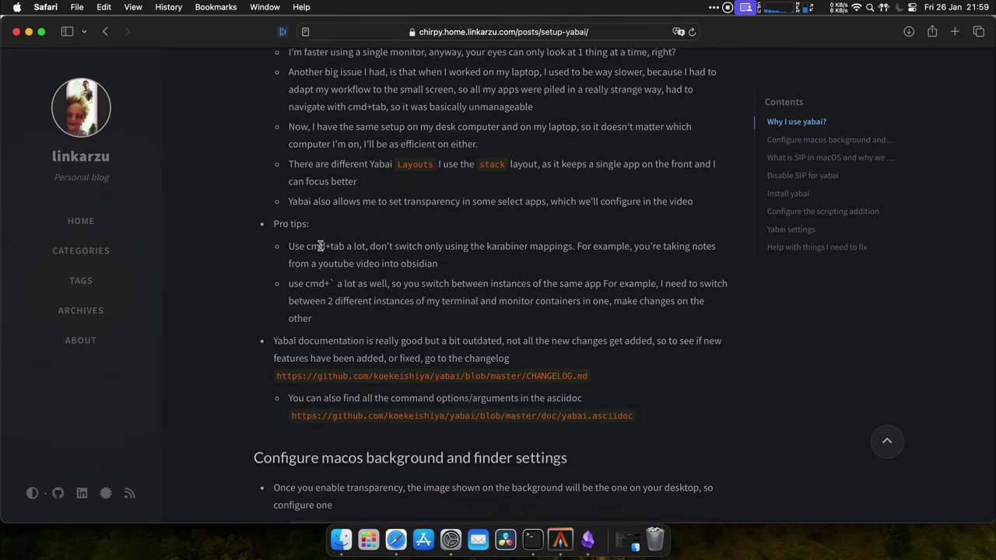
Highlight the cmd+tab tip and switch back and forth between YouTube and the Obsidian macos note before returning to the article.
drag(310, 246, 348, 245)
key(ctrl+alt+super+o)
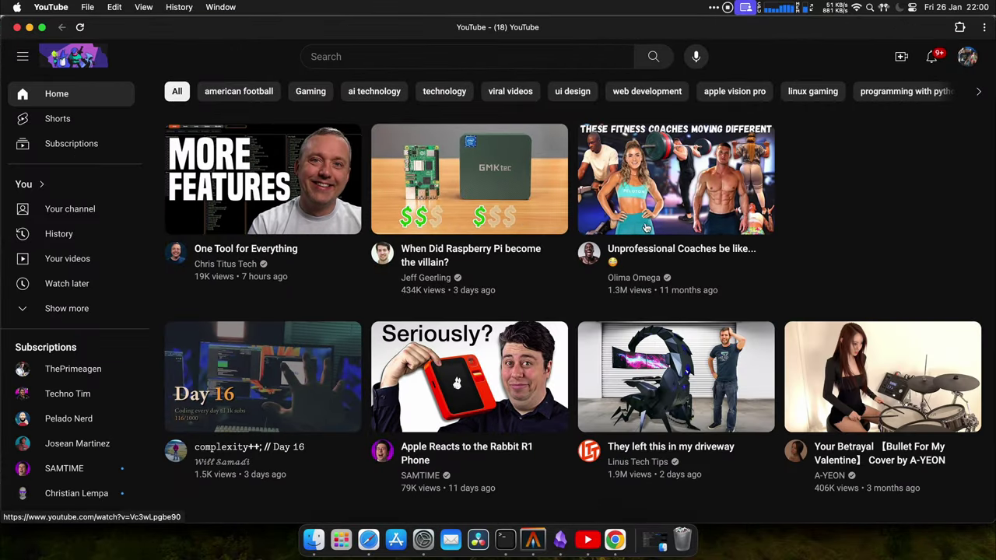
key(super+Tab)
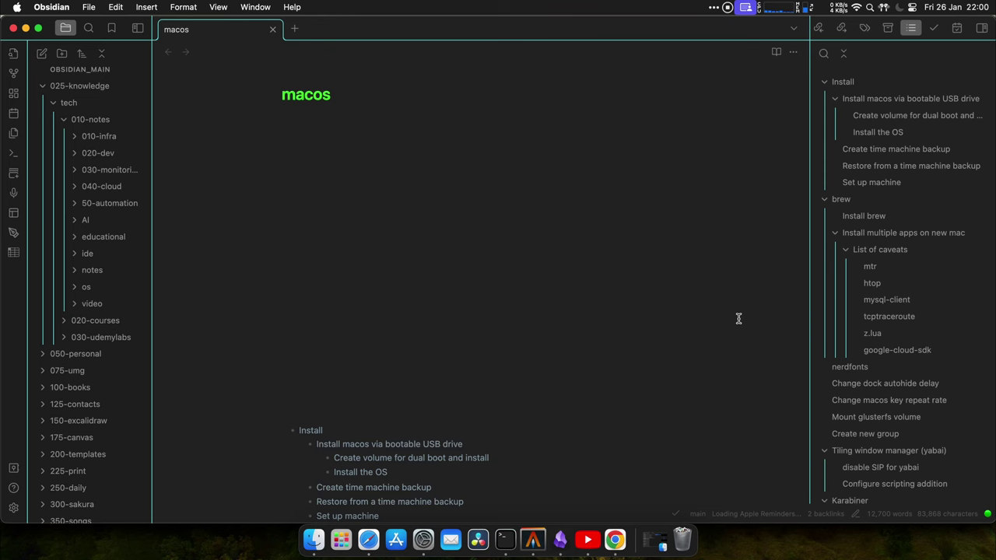
key(super+Tab)
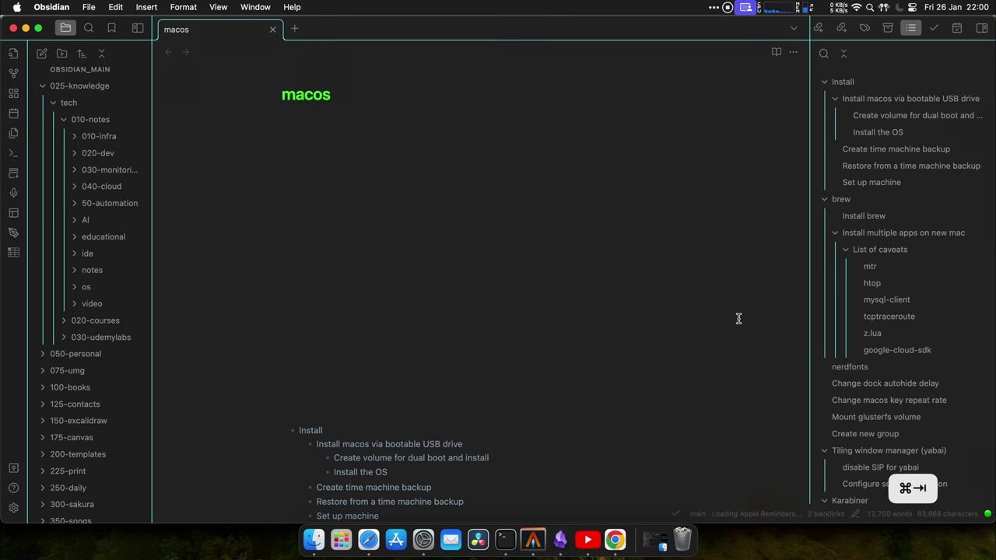
key(super+Tab)
key(super+Tab)
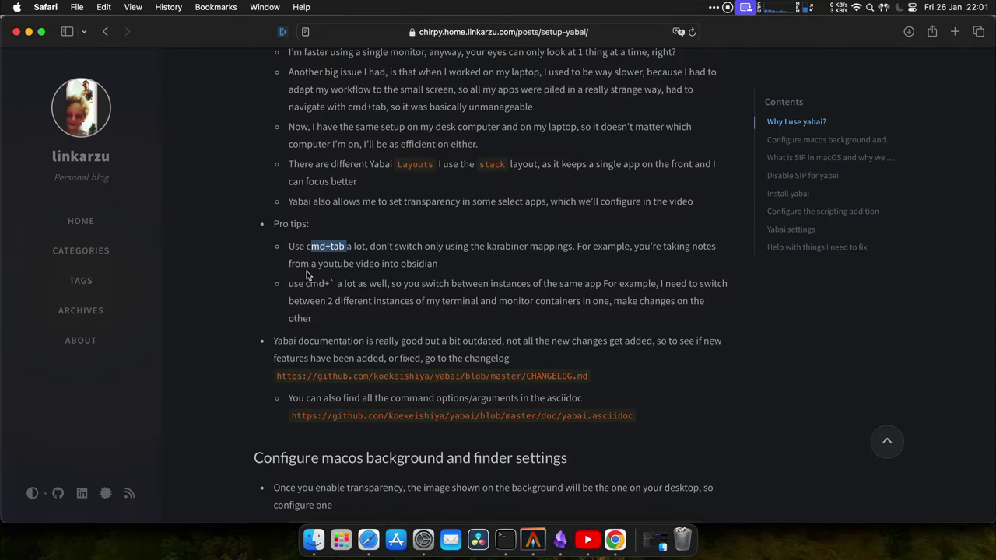
Highlight the backtick in the second pro tip, then open an additional YouTube window and cycle through the app's windows.
double_click(331, 284)
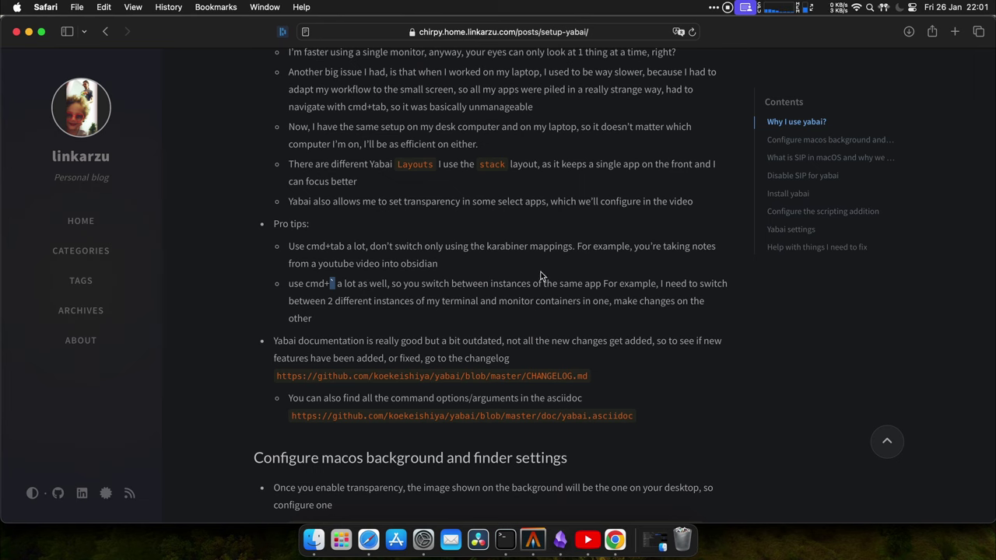
click(588, 545)
key(super+n)
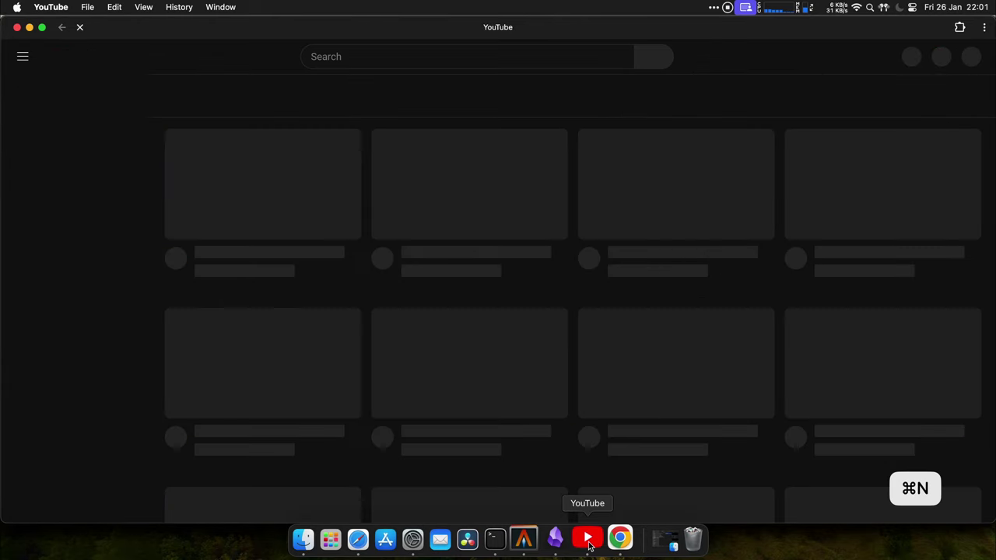
key(super+grave)
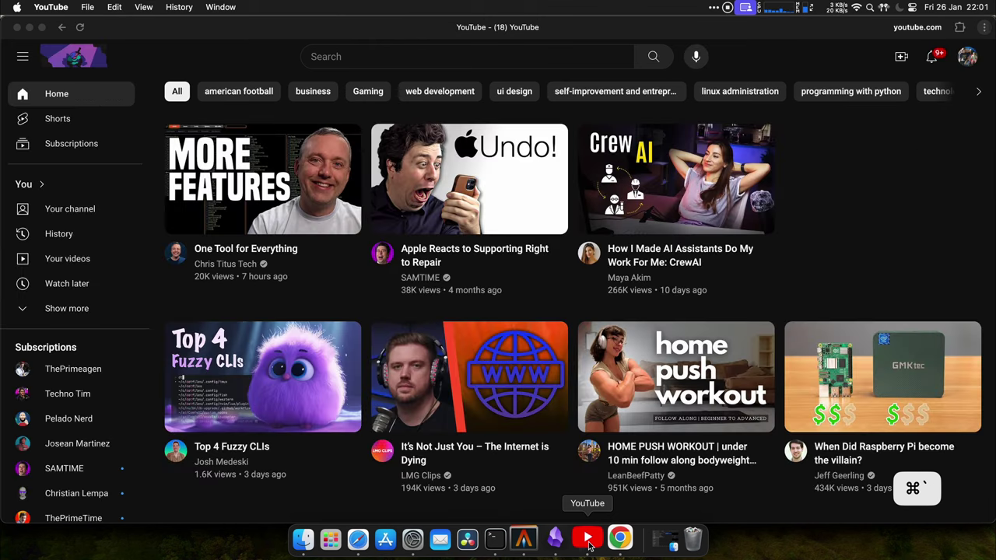
key(super+grave)
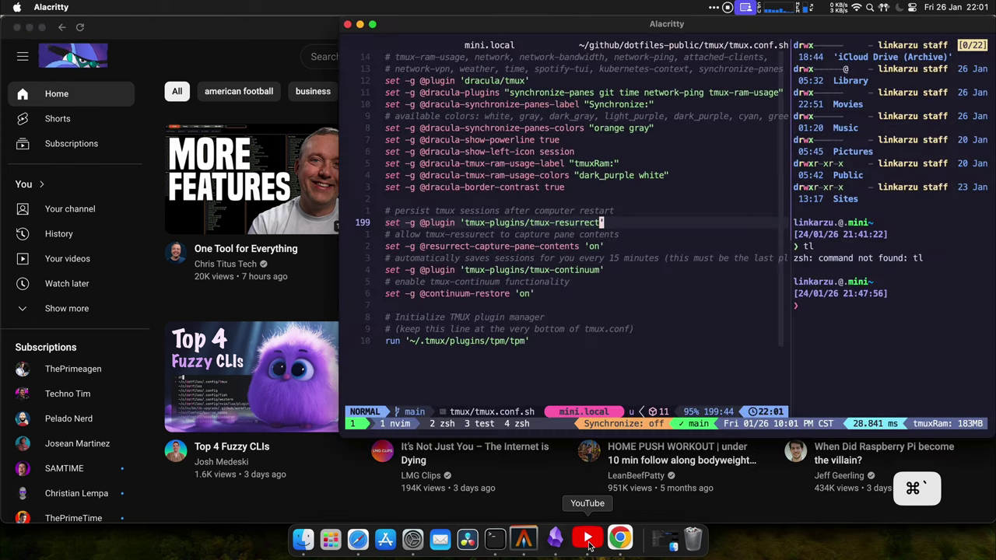
key(super+grave)
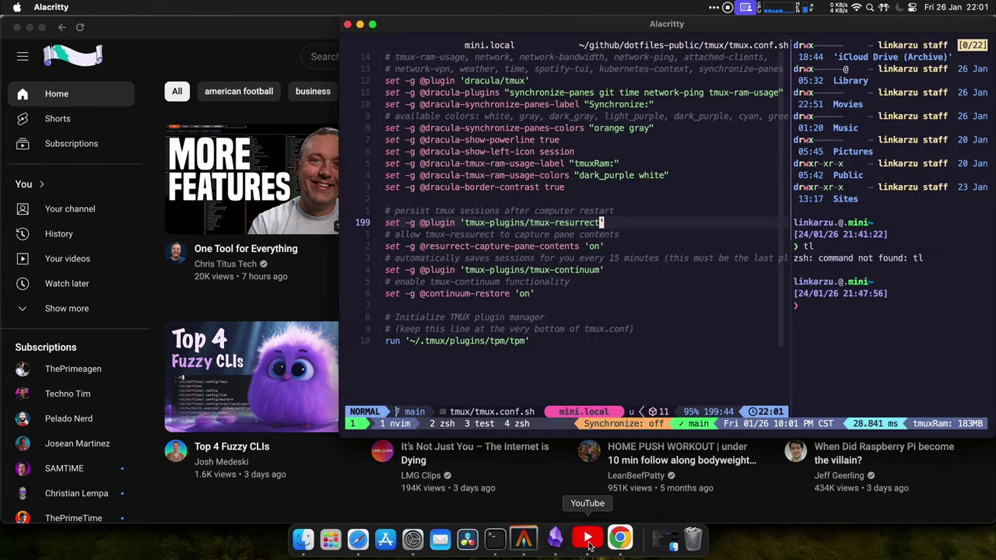
Maximize the Alacritty terminal, open a second terminal as a separate window, and cycle between the two.
double_click(817, 28)
key(super+n)
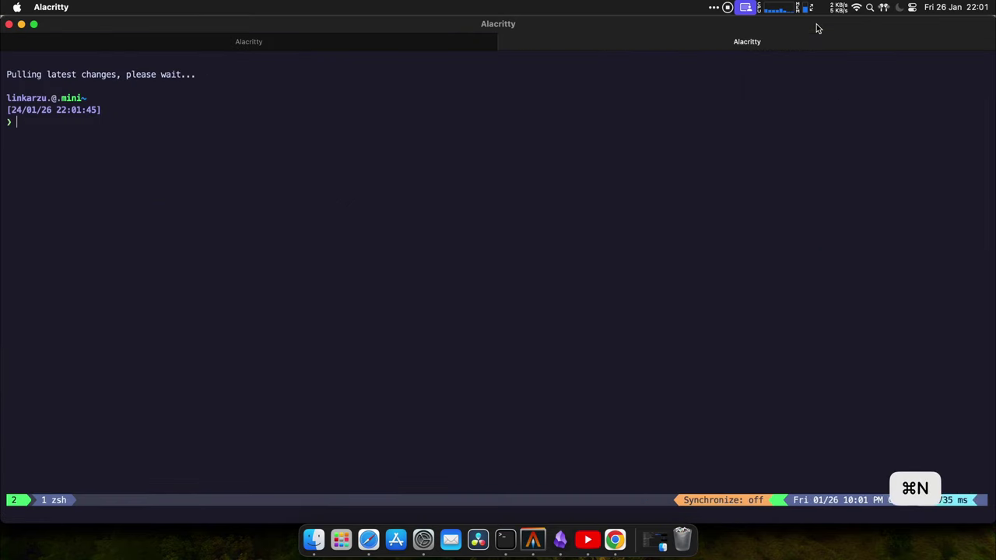
key(super+w)
key(super+n)
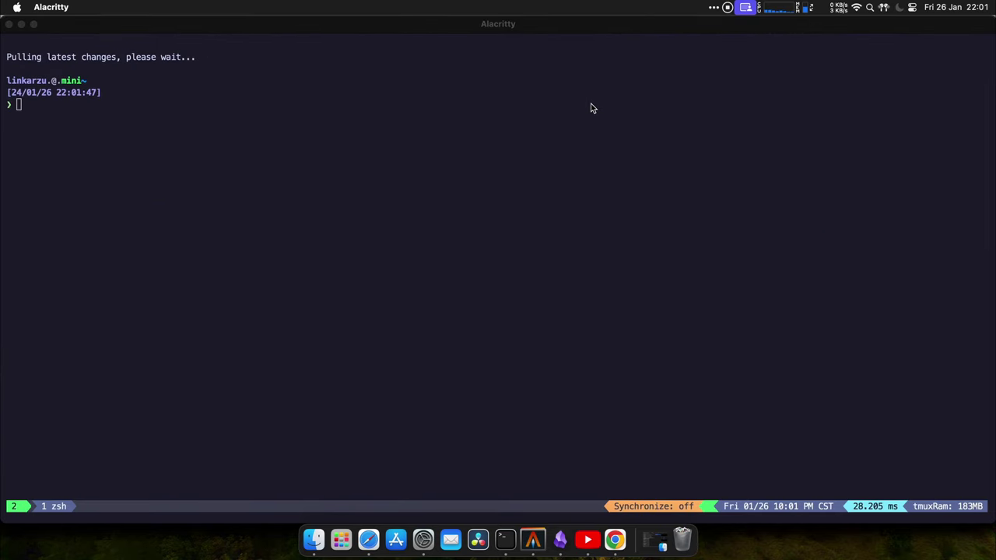
key(super+grave)
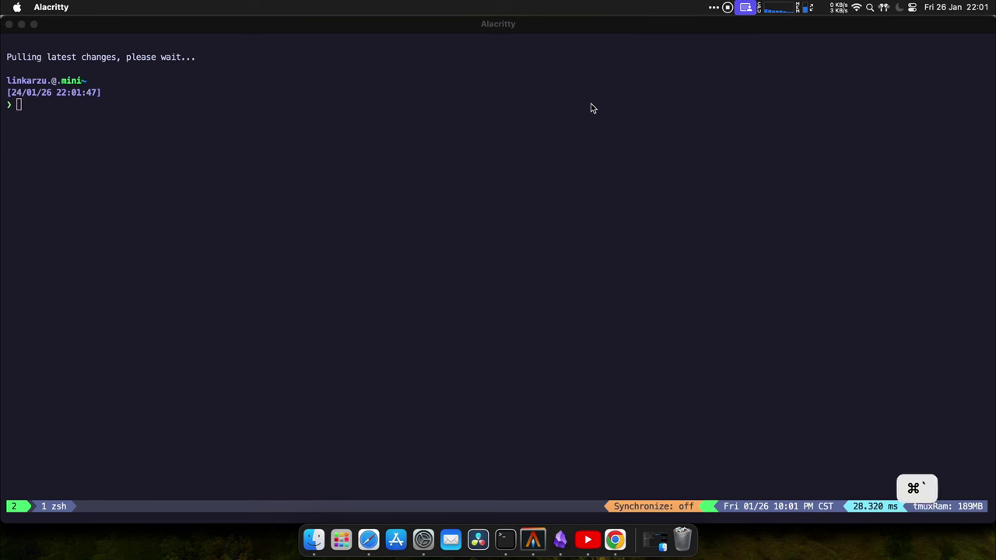
key(super+grave)
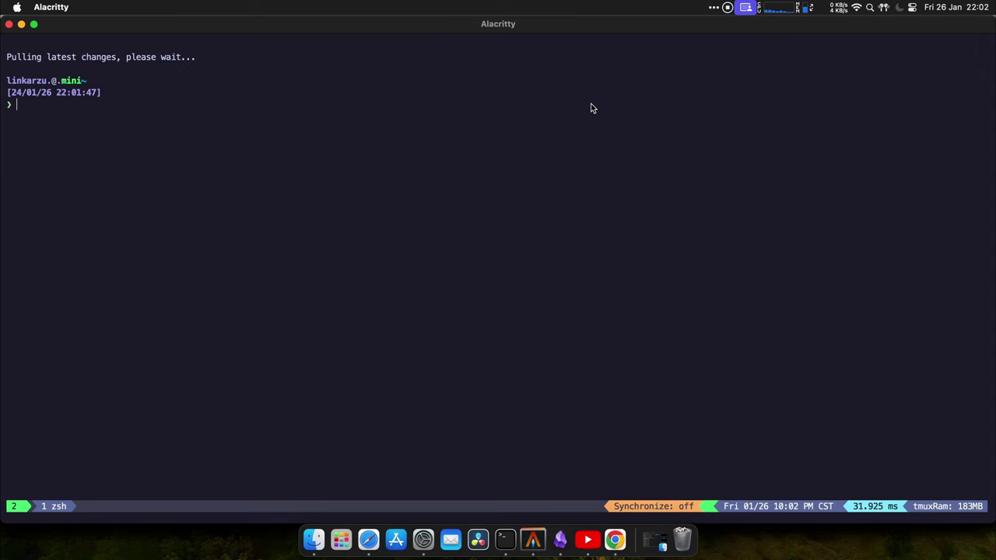
Switch among the terminal, YouTube, Obsidian and Safari windows, ending on the yabai article.
key(super+Tab)
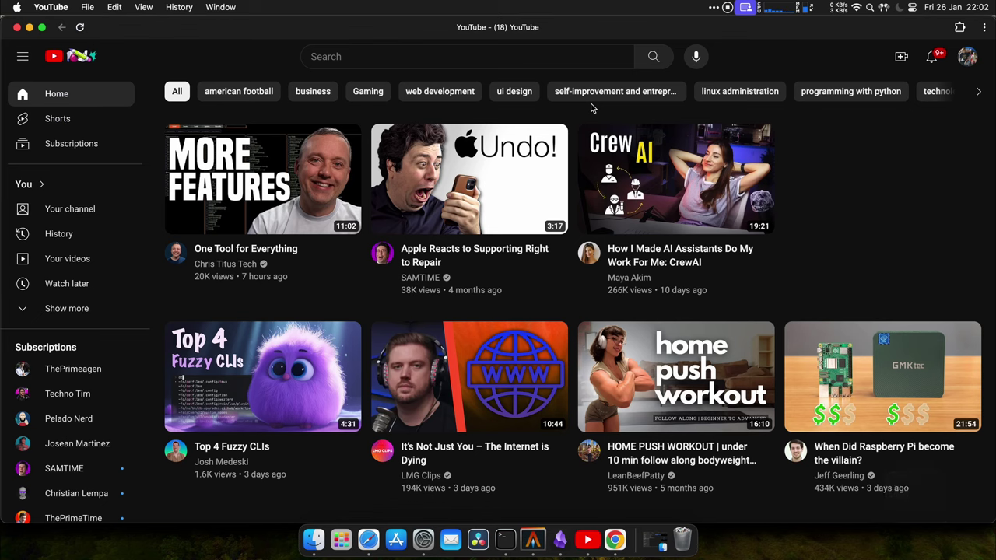
key(super+grave)
key(super+Tab)
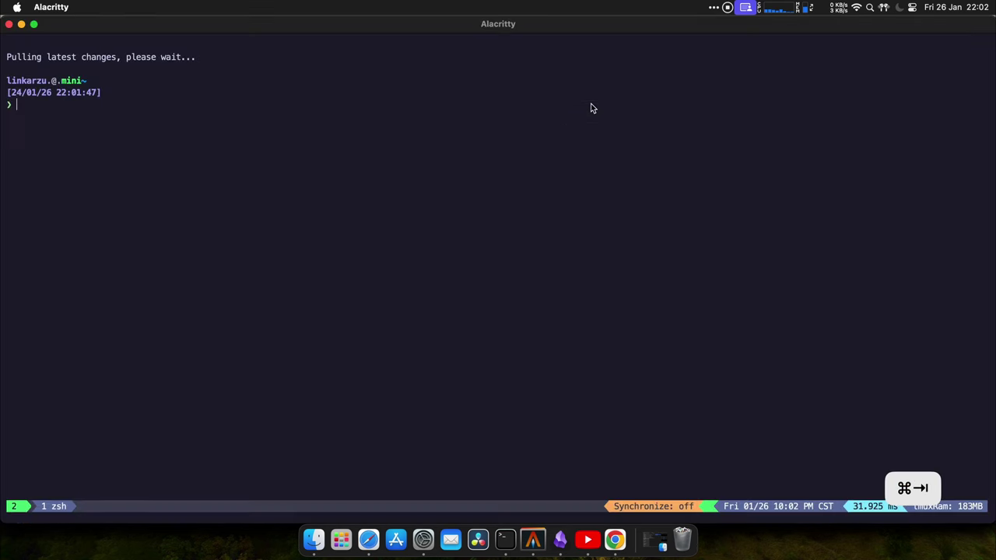
key(super+Tab)
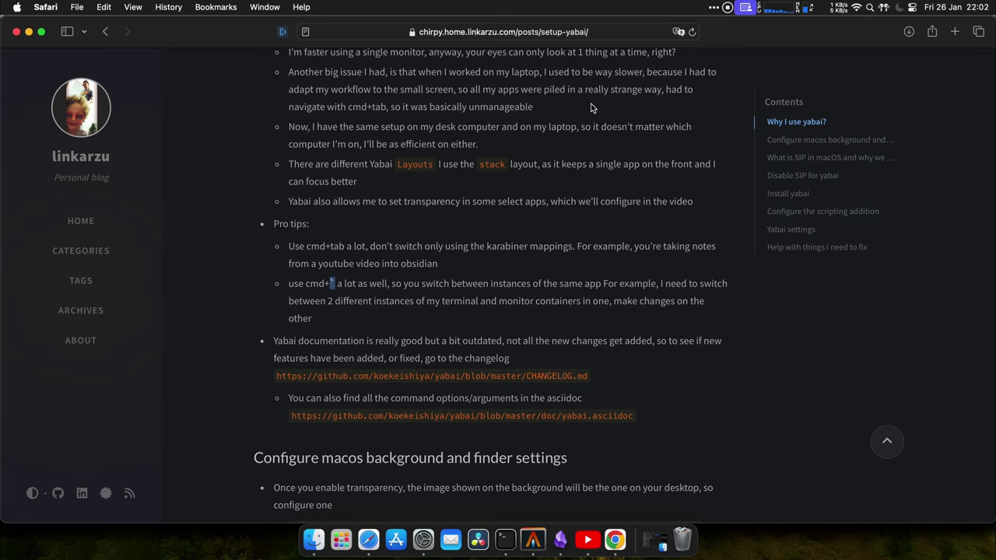
key(super+Tab)
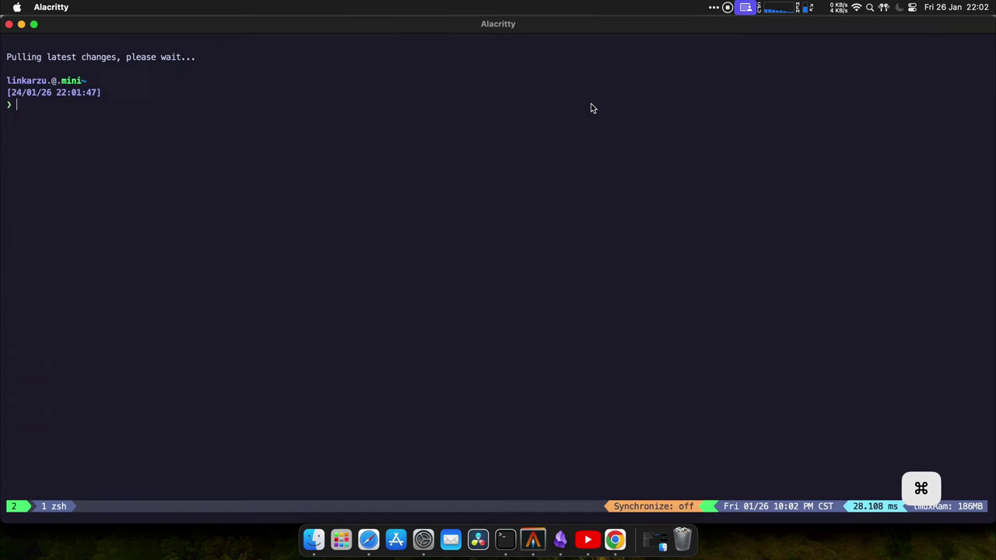
key(ctrl+alt+shift+super)
key(ctrl+alt+shift+super+o)
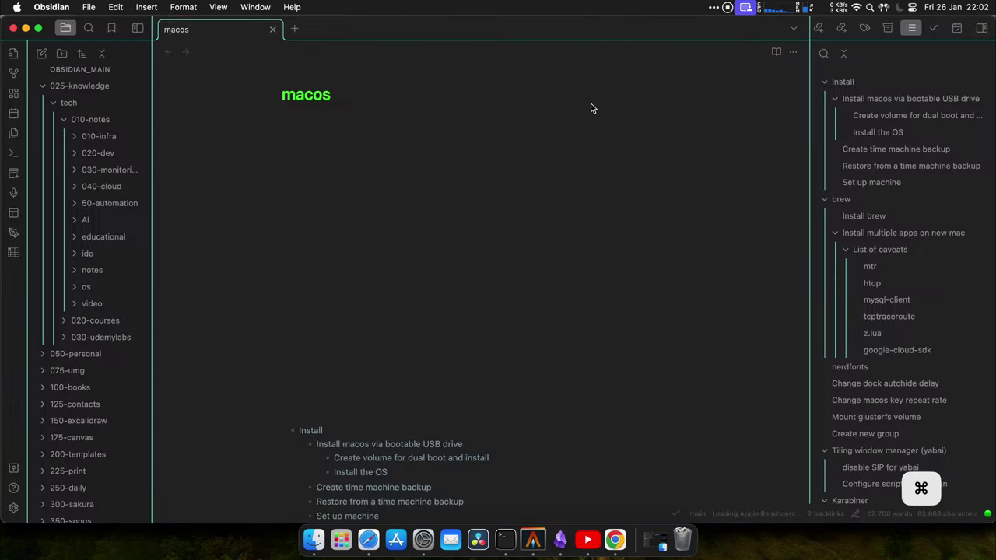
key(ctrl+alt+shift+super+s)
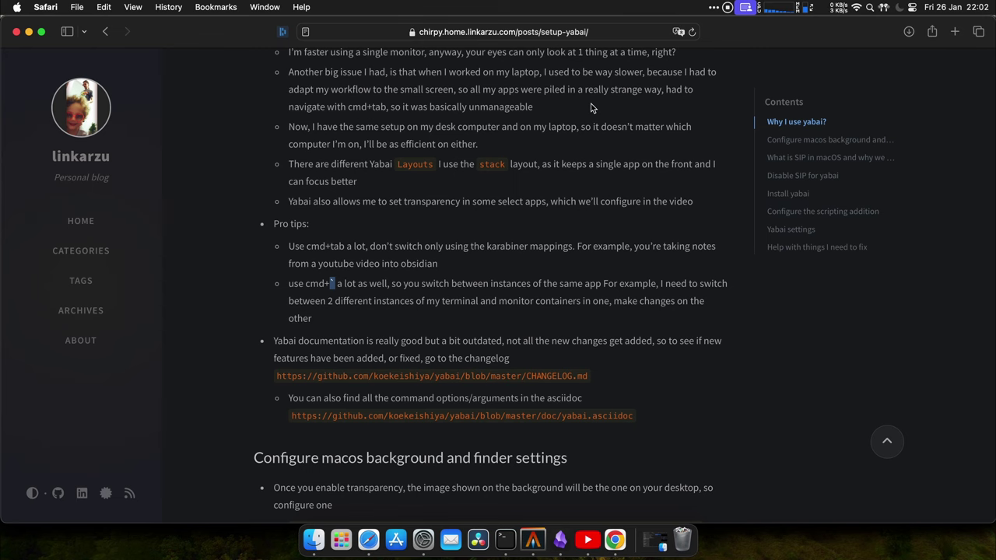
Download the purple and pink diamond photo linked in the background section from Pexels and set it as the desktop picture from Finder.
scroll(591, 107, down, 5)
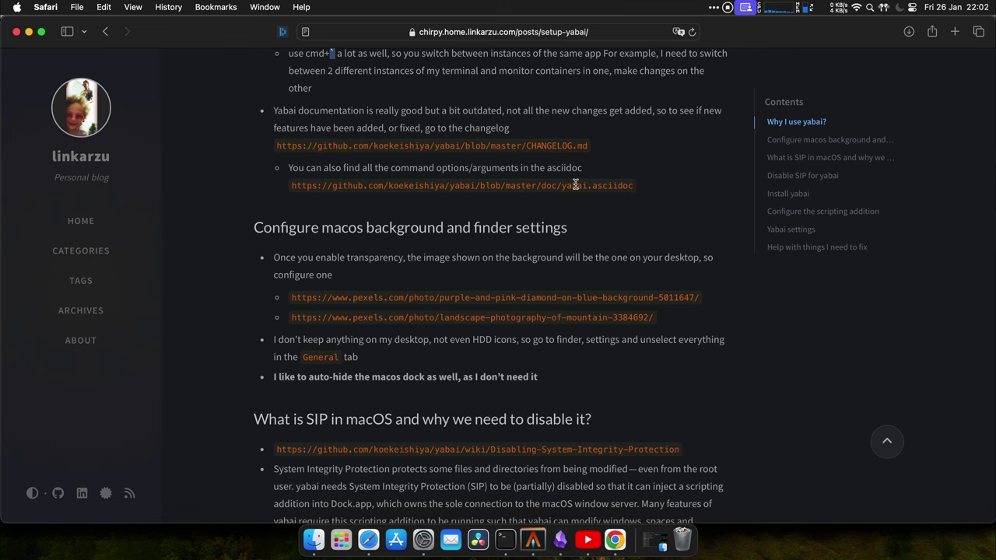
scroll(576, 184, down, 3)
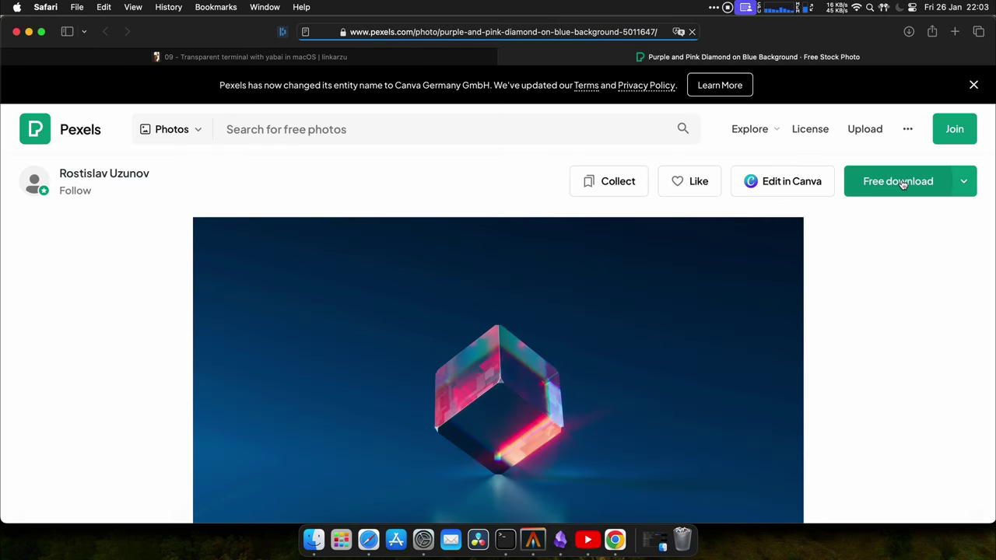
click(901, 184)
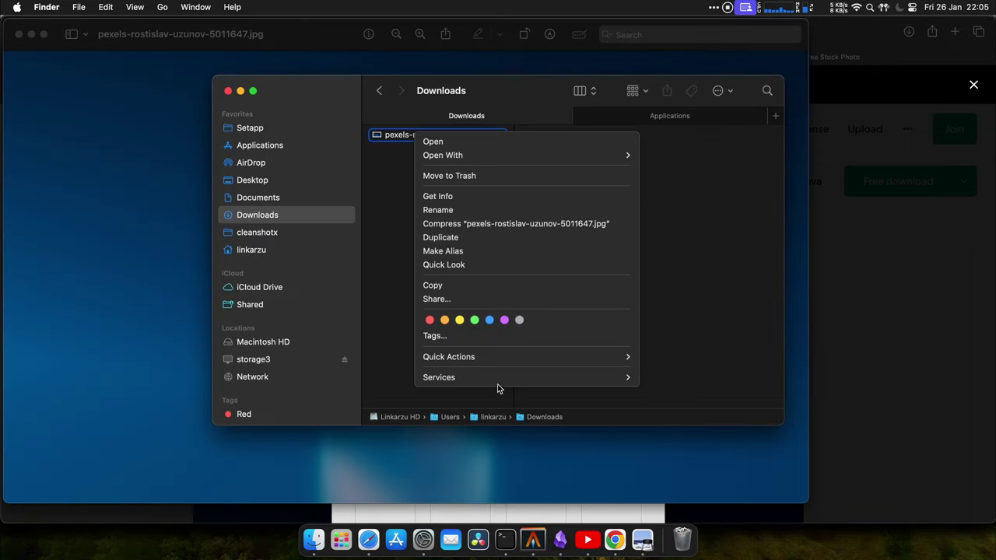
mouse_move(502, 382)
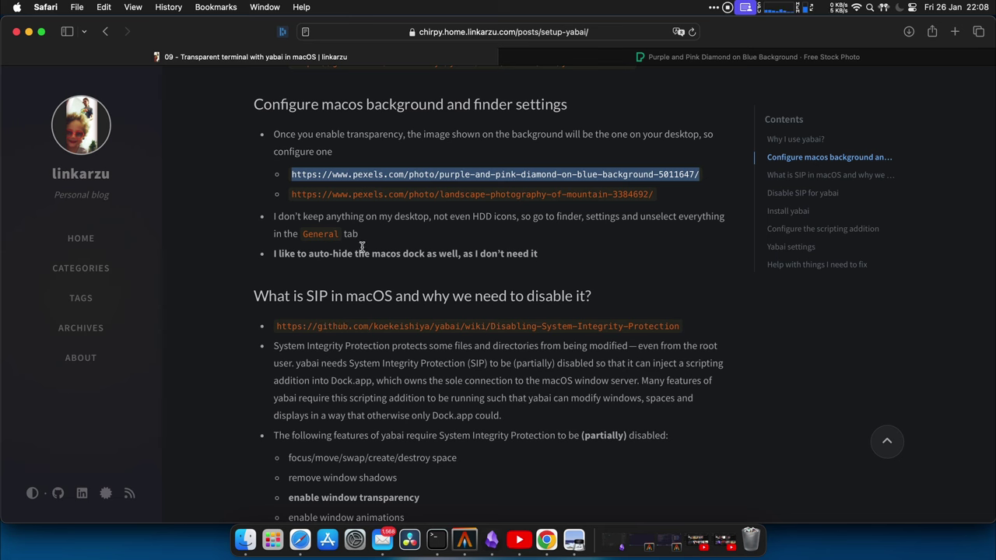
Turn off showing external disks and CDs, DVDs and iPods on the desktop in Finder's general settings, and return to the article.
click(246, 540)
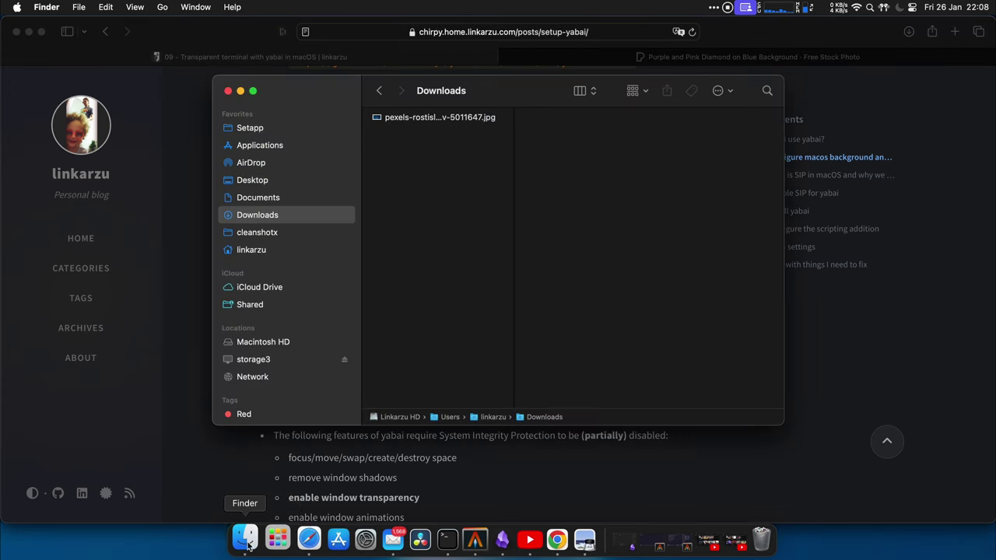
key(super+comma)
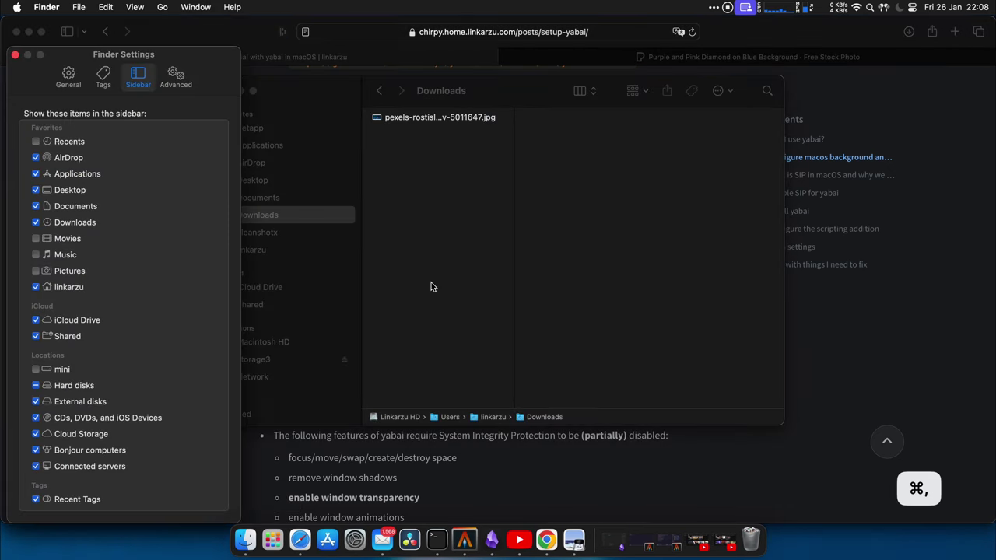
click(68, 76)
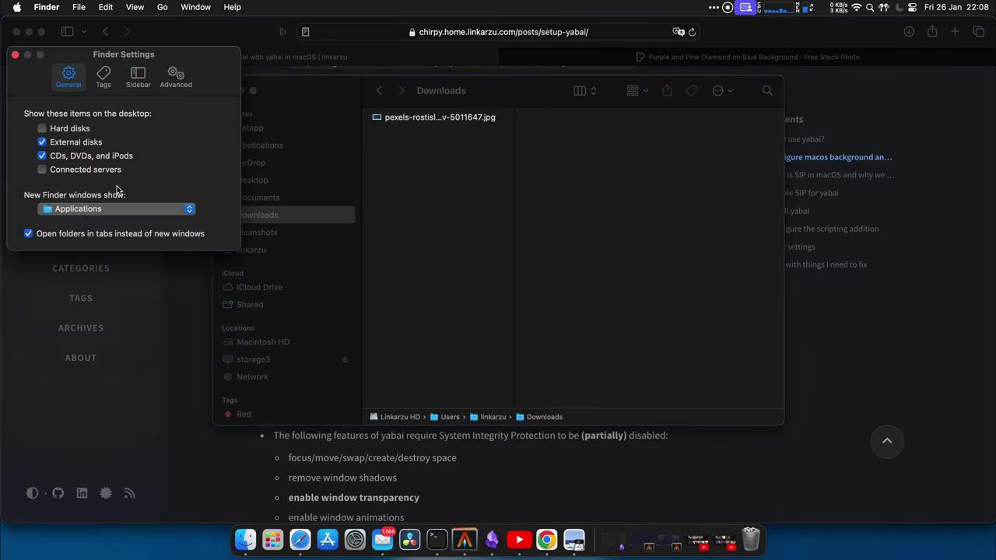
click(81, 147)
click(80, 158)
click(15, 54)
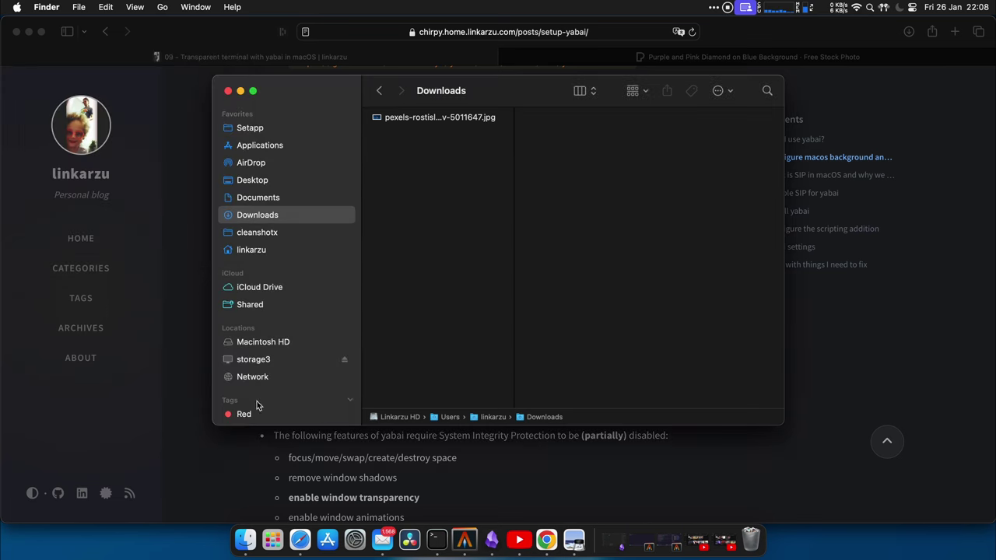
click(218, 473)
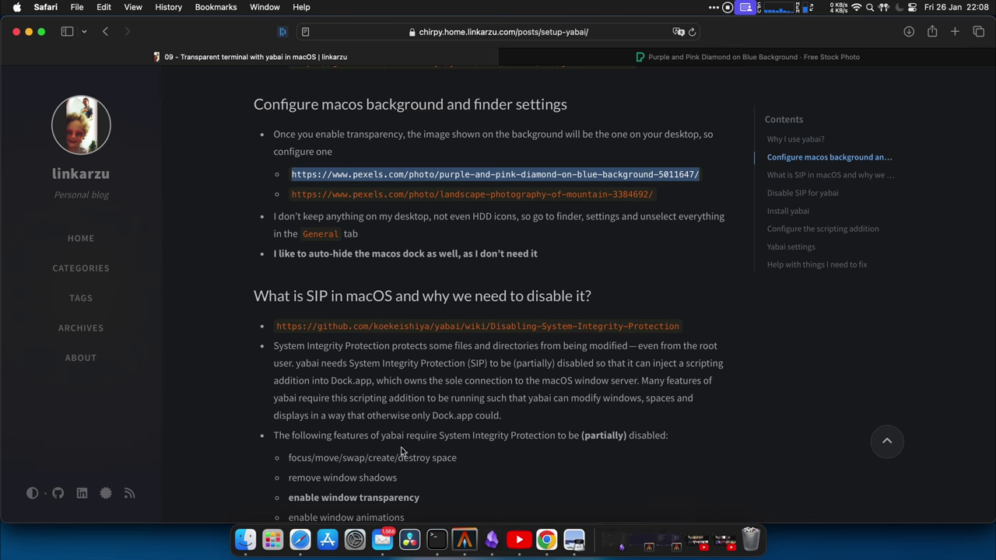
Enable automatically hiding and showing the Dock in the Desktop & Dock system settings, and close the settings window.
click(361, 544)
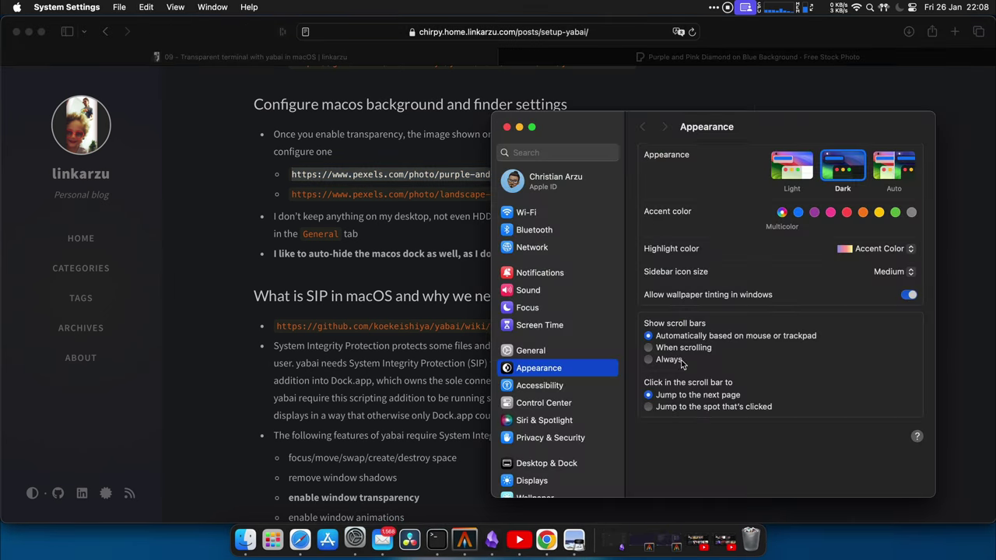
click(546, 463)
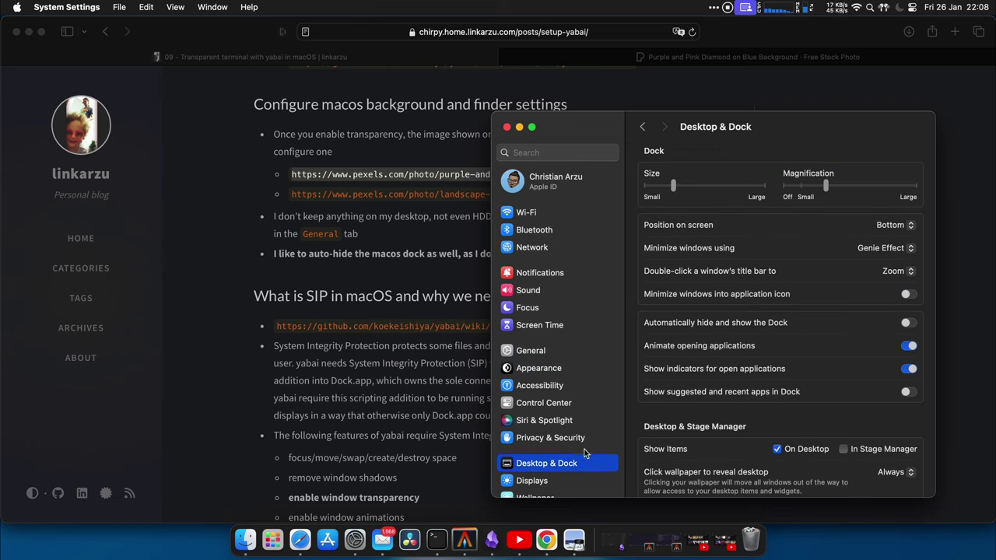
click(909, 323)
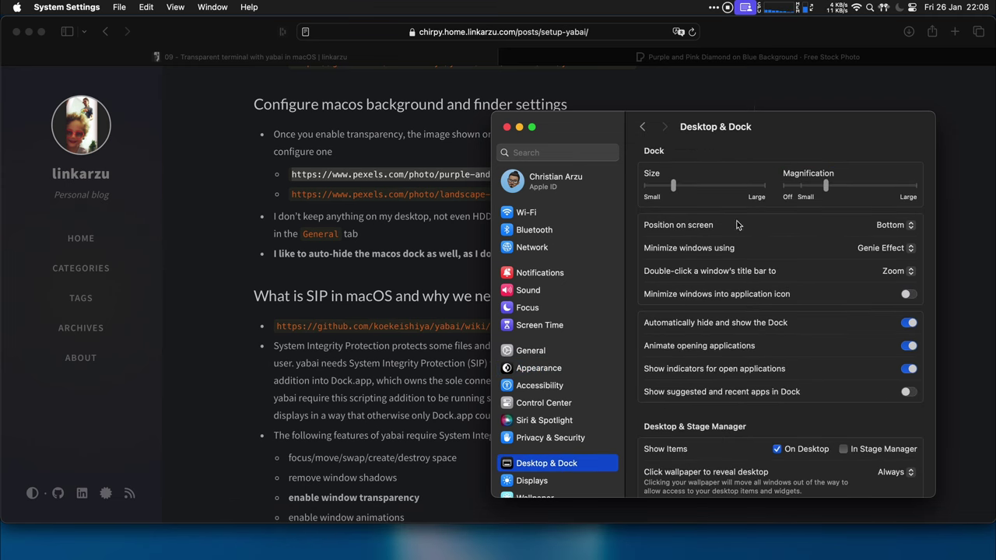
click(506, 127)
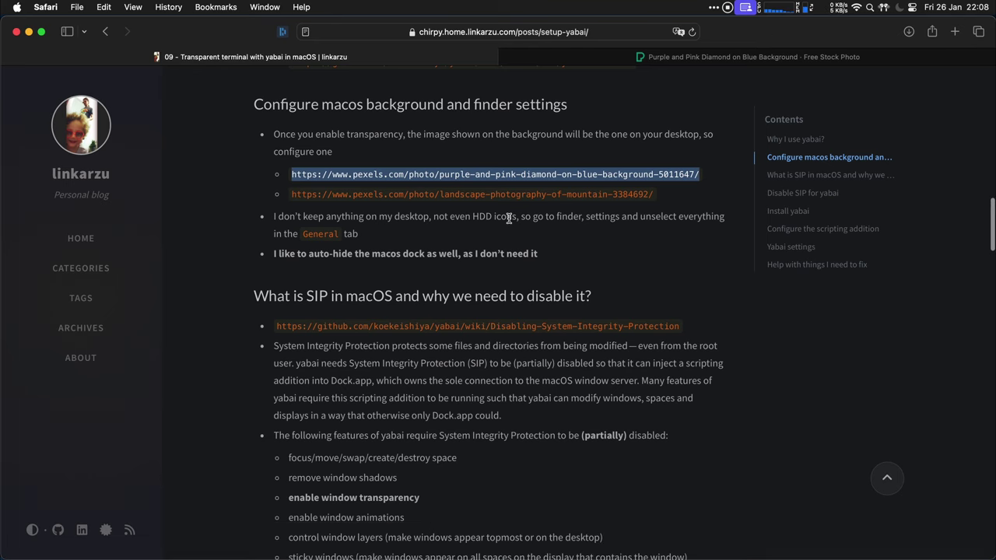
Read the article's explanation of SIP and its disabling instructions, and highlight the yabai wiki link on disabling System Integrity Protection.
scroll(498, 233, down, 5)
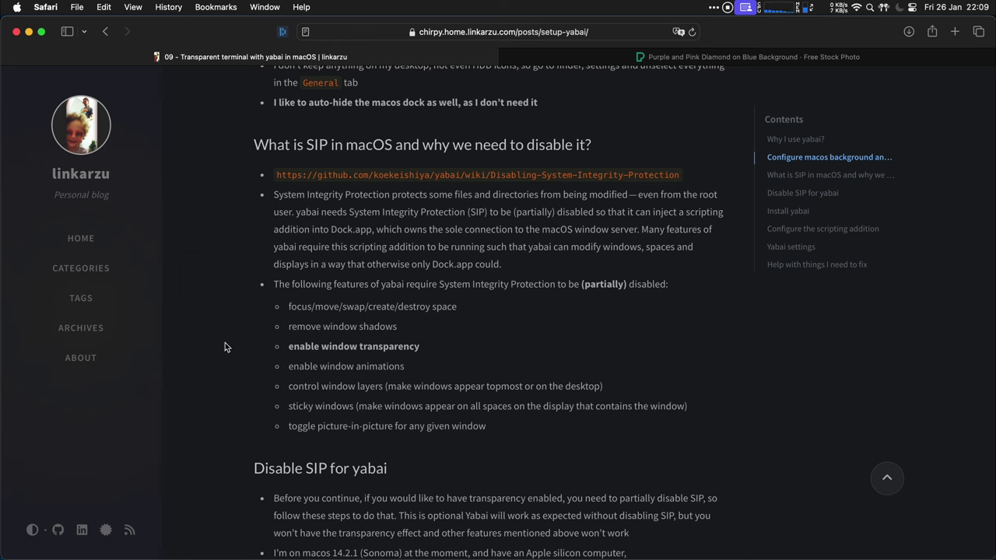
scroll(230, 354, down, 10)
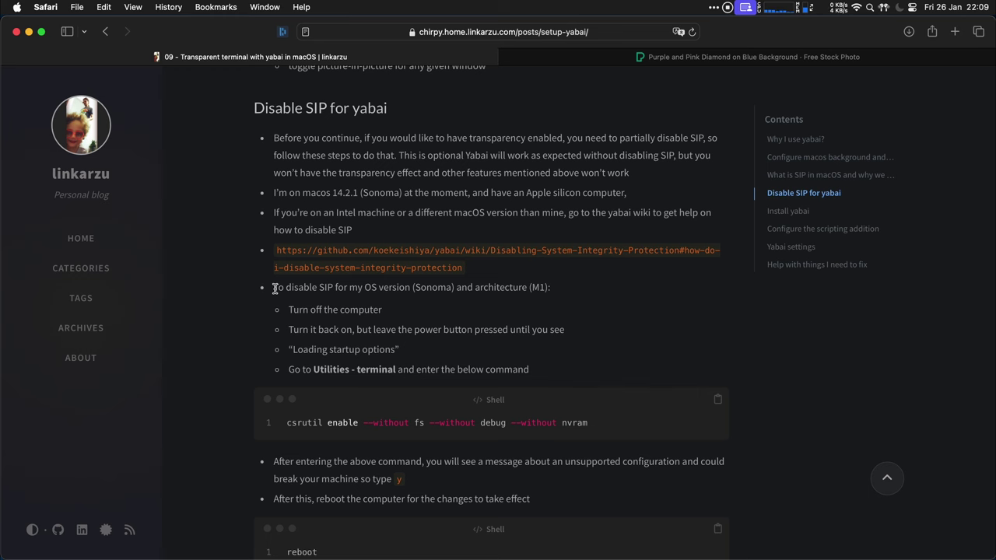
scroll(275, 288, down, 2)
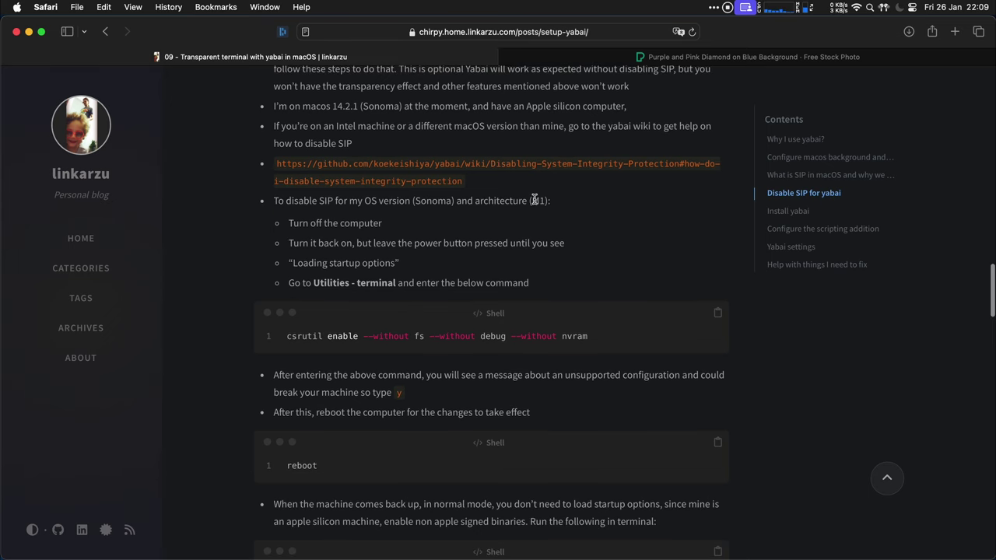
scroll(534, 200, down, 2)
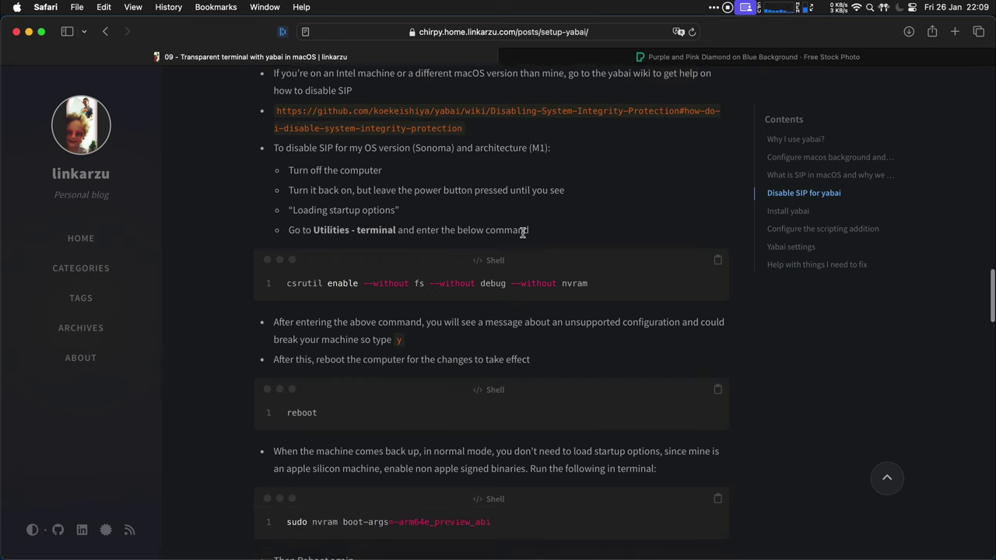
scroll(314, 159, up, 1)
scroll(319, 167, up, 1)
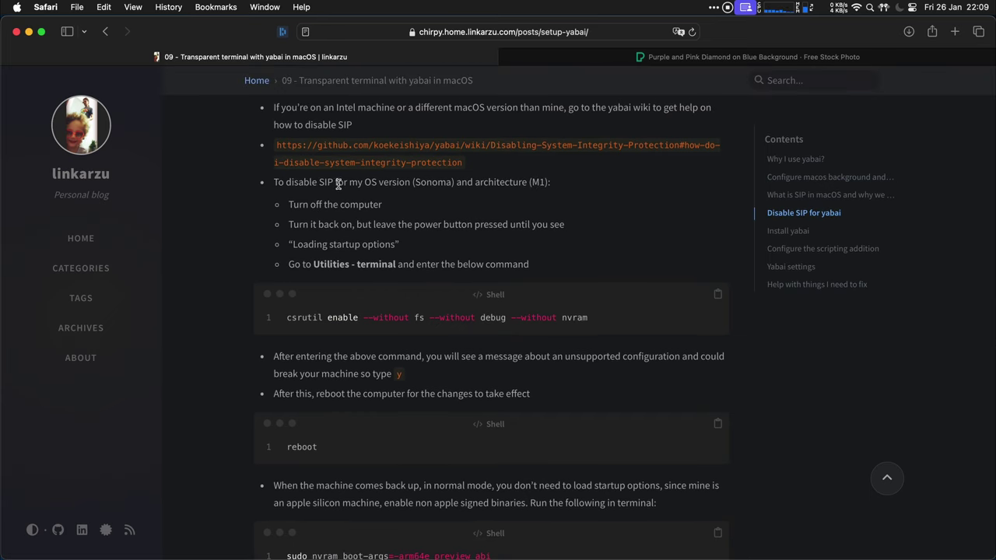
scroll(281, 186, up, 1)
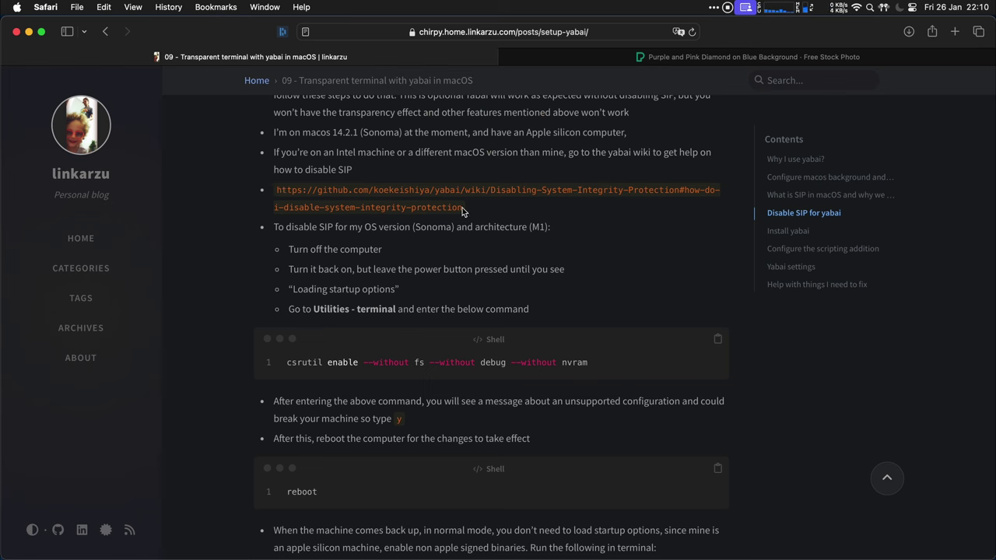
drag(464, 209, 272, 192)
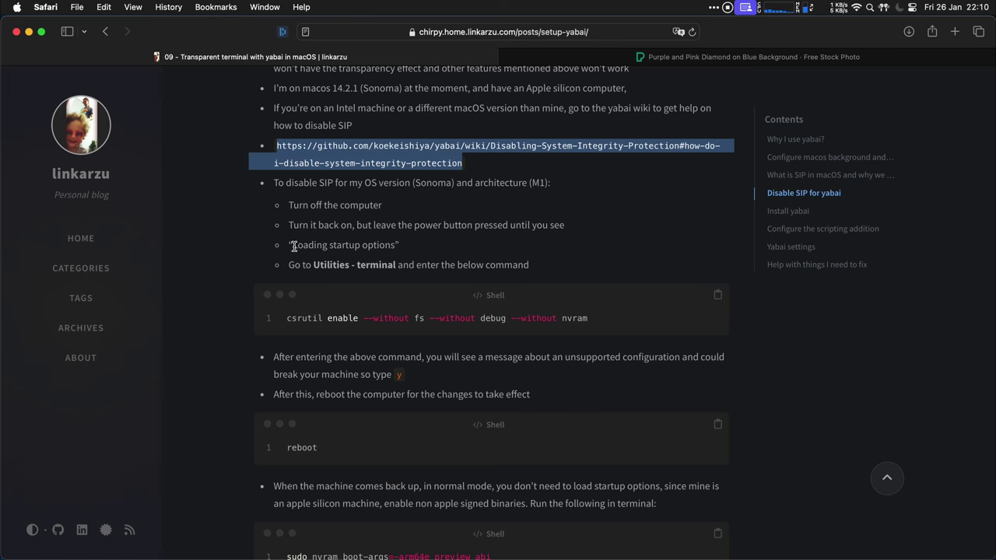
Highlight "Loading startup options", the csrutil enable command with its --without flags, and the y answer in the SIP instructions.
drag(294, 245, 384, 245)
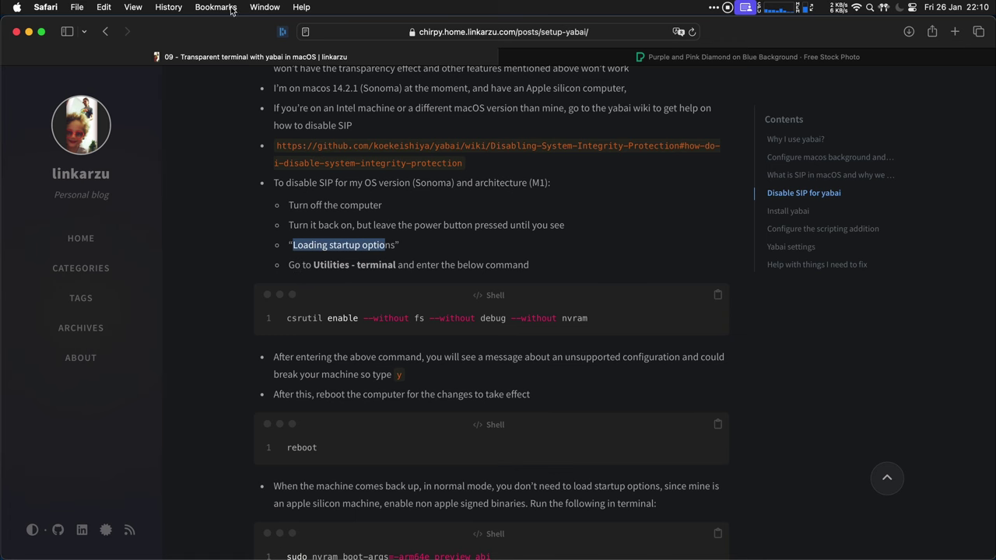
scroll(523, 317, down, 1)
scroll(523, 317, down, 1)
drag(592, 259, 288, 262)
scroll(442, 316, down, 1)
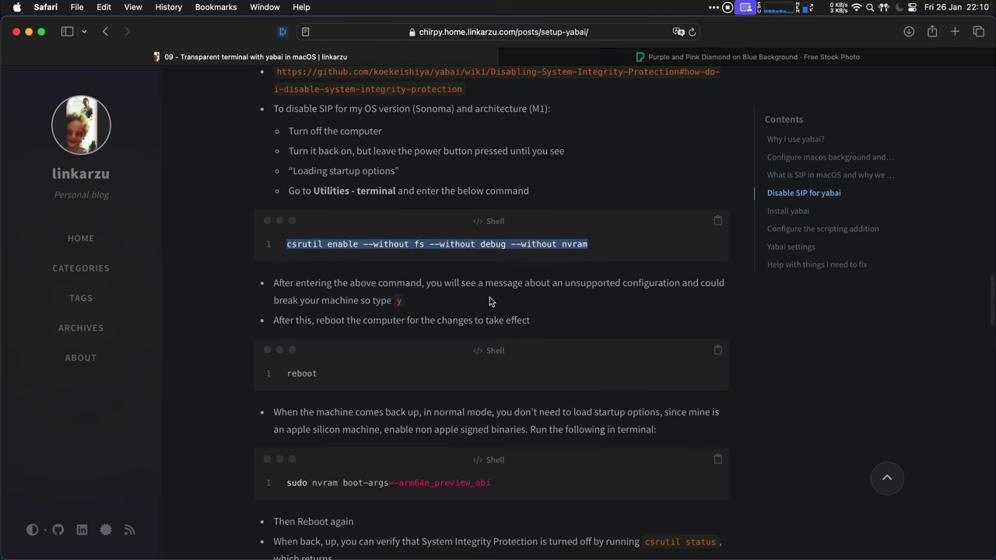
double_click(399, 300)
Highlight the reboot command, the sudo nvram boot-args=-arm64e_preview_abi command and the "Then Reboot again" instruction.
scroll(498, 315, down, 3)
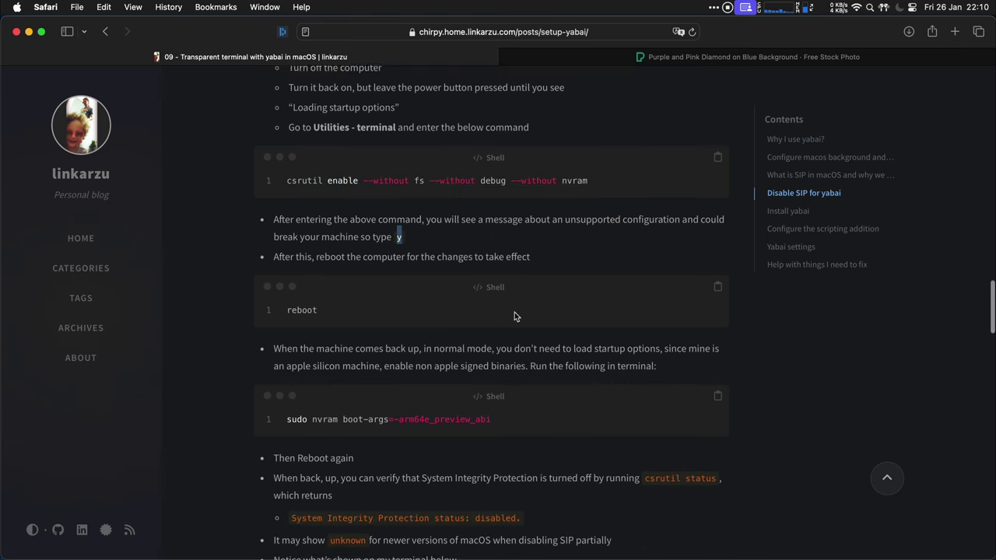
double_click(327, 310)
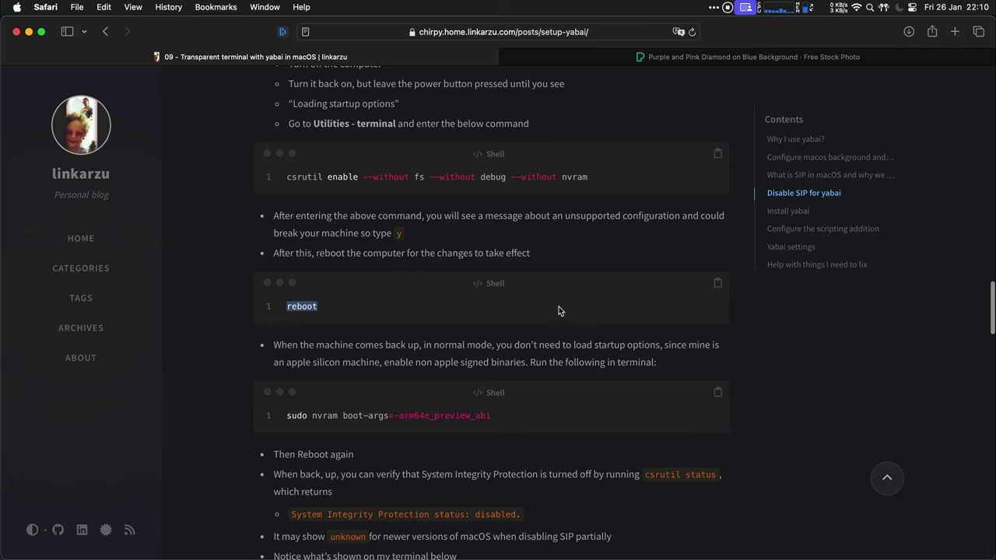
scroll(558, 306, down, 4)
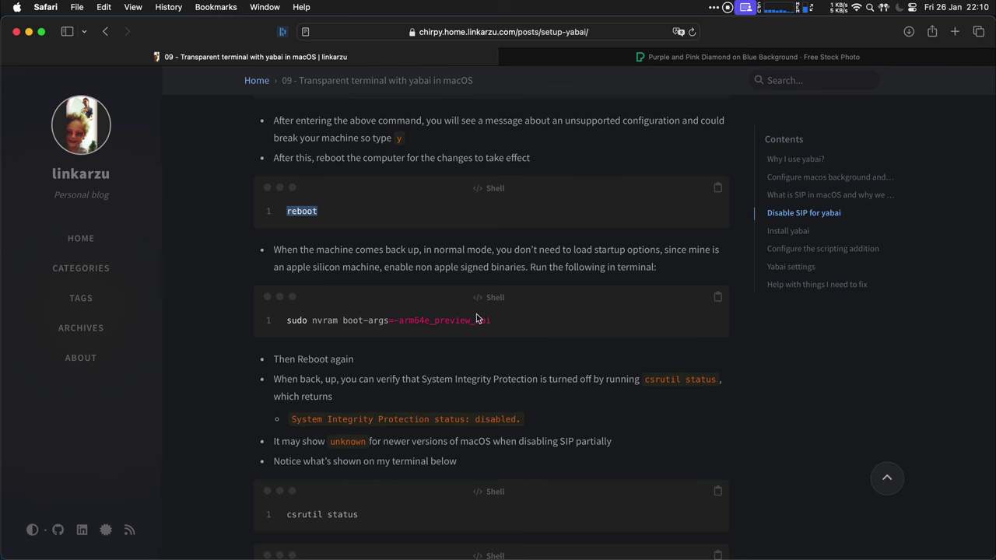
drag(499, 322, 284, 319)
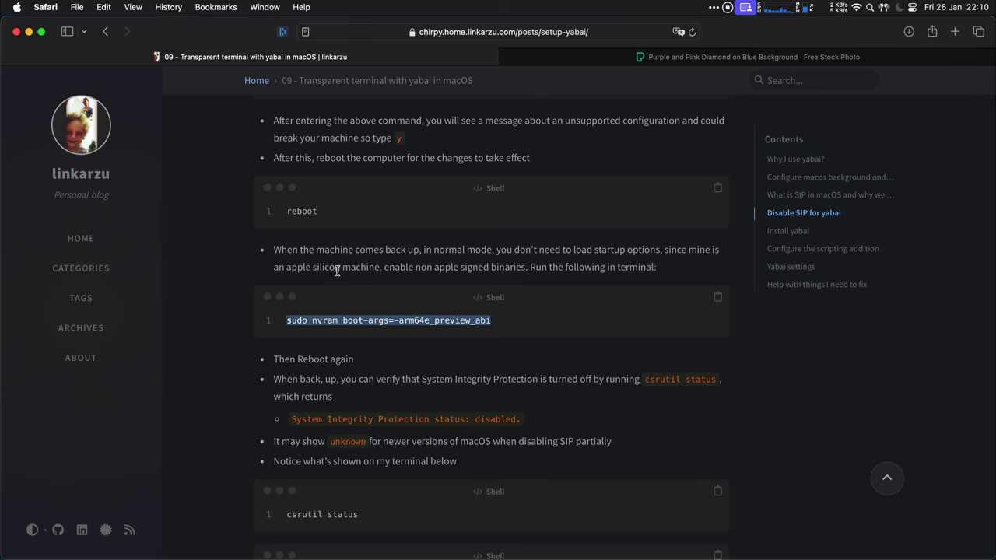
triple_click(493, 325)
drag(354, 360, 273, 360)
scroll(224, 360, down, 3)
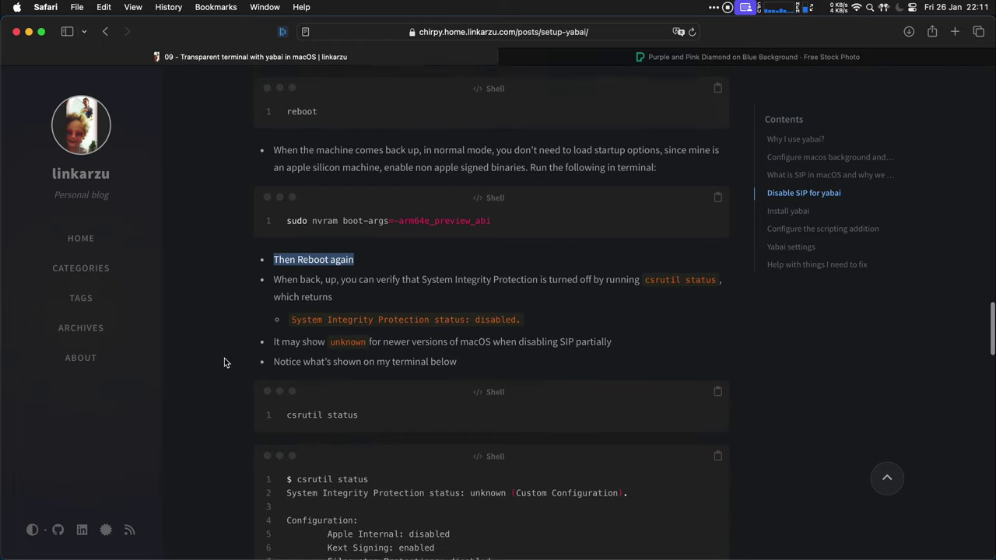
Copy the csrutil status command from the article and switch to the Alacritty terminal.
scroll(224, 362, down, 2)
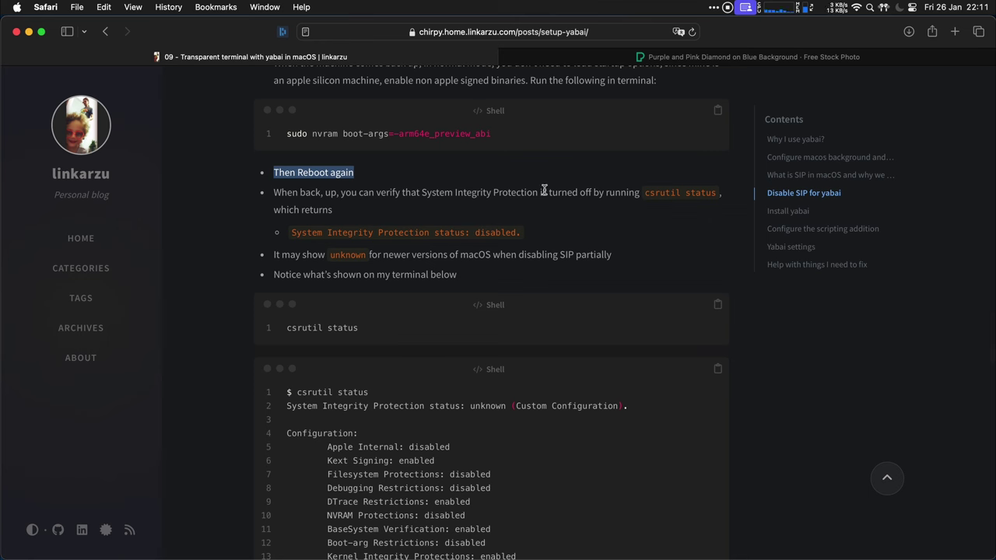
click(719, 309)
key(ctrl+alt+super+b)
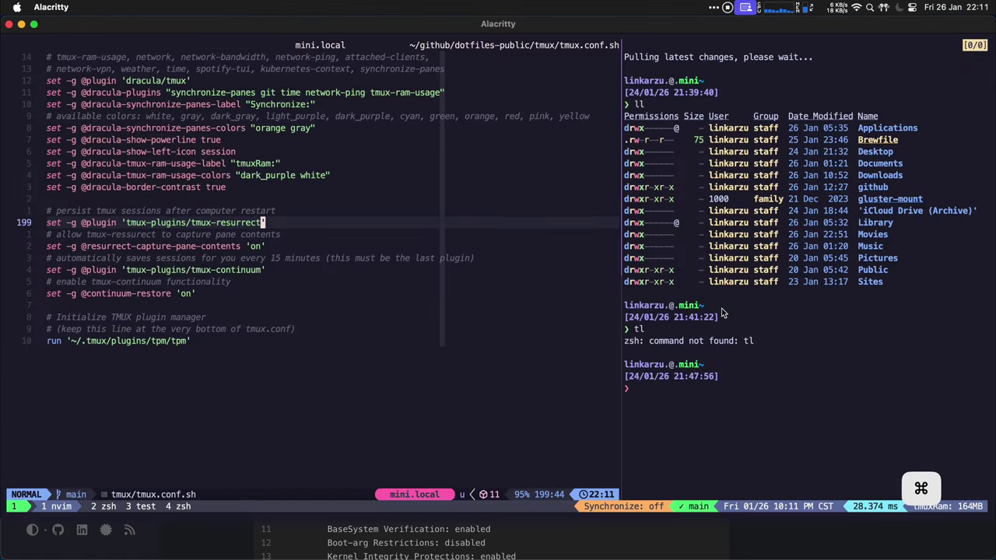
Quit Neovim in the left tmux pane and close the right pane by exiting its shell.
key(h)
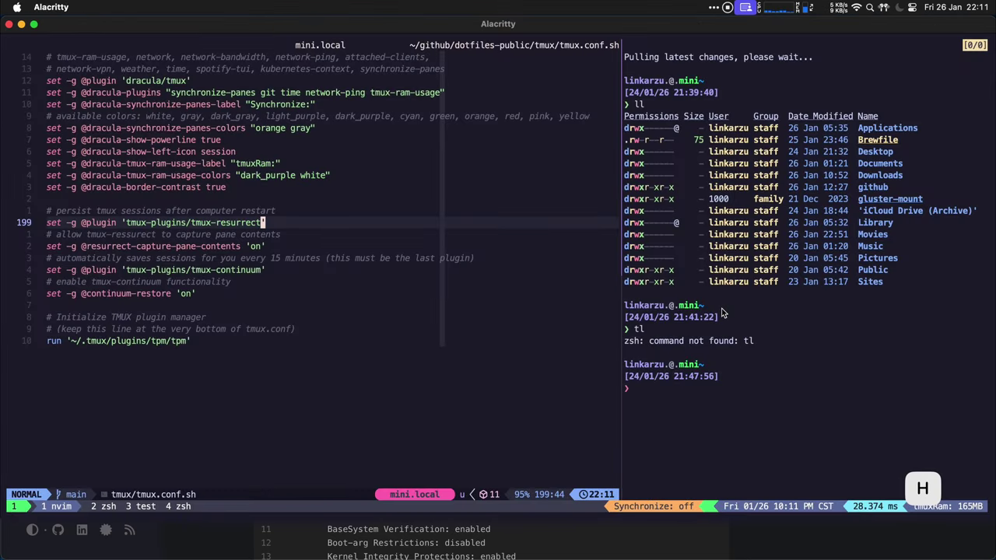
key(q)
text(l)
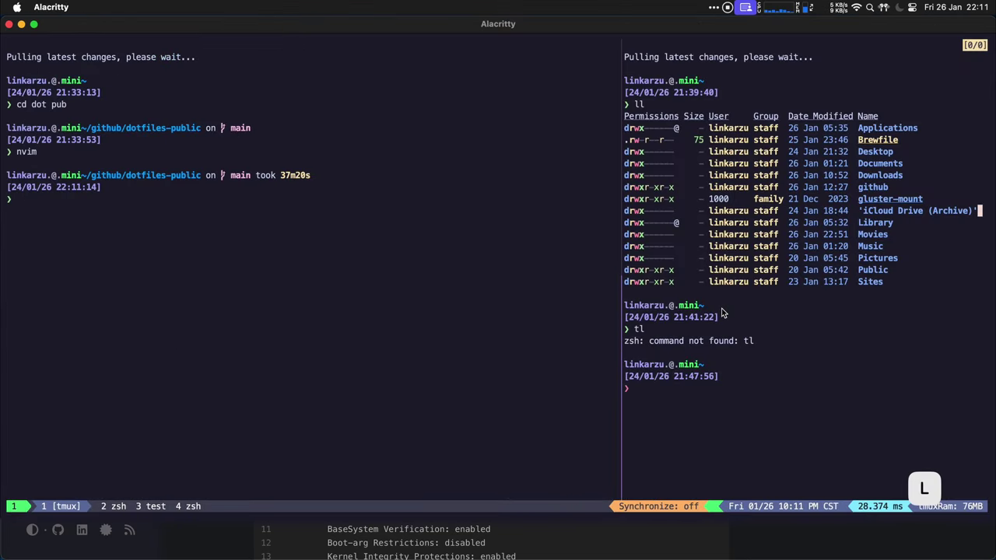
text(e)
key(Return)
Clear the terminal and run the copied csrutil status command to check System Integrity Protection.
text(c)
key(Return)
key(super+v)
key(Return)
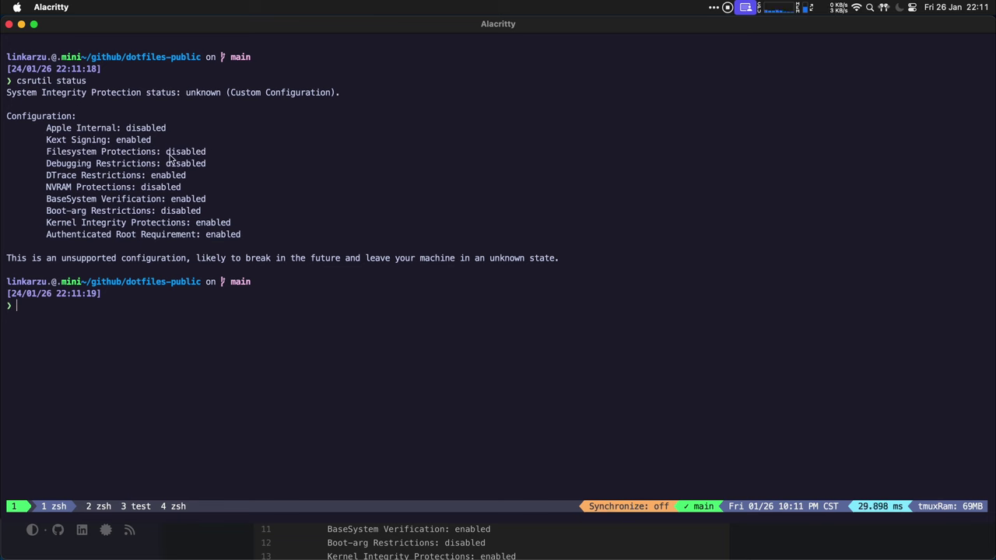
Compare the article's SIP instructions in Safari with the terminal's csrutil output, and highlight the nvram boot-args=-arm64e_preview_abi part.
key(super+Tab)
scroll(453, 303, up, 5)
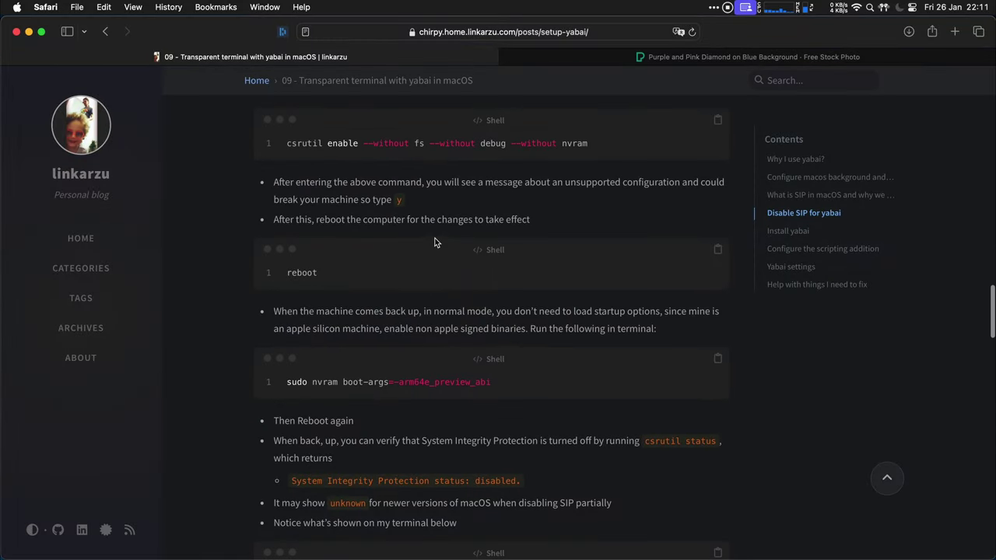
key(super+Tab)
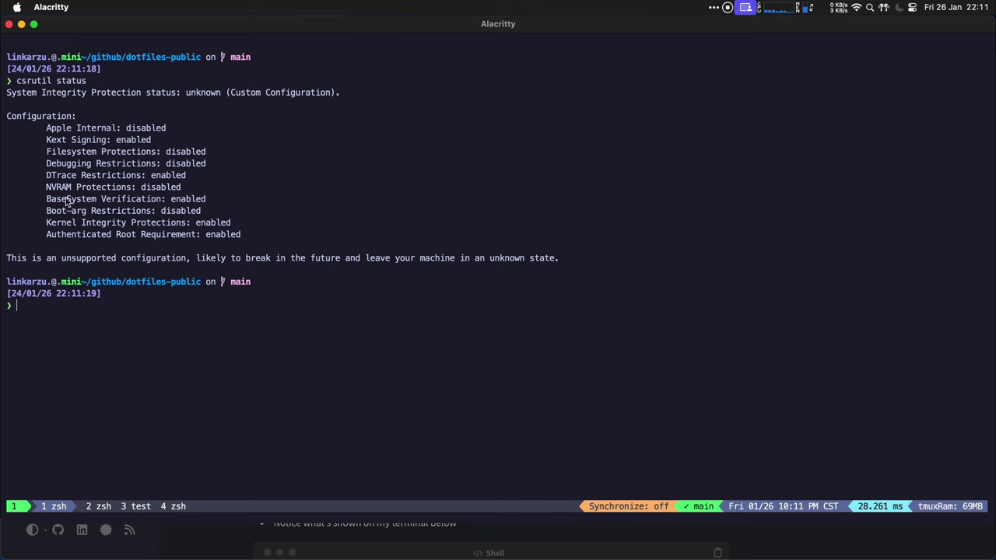
key(super+Tab)
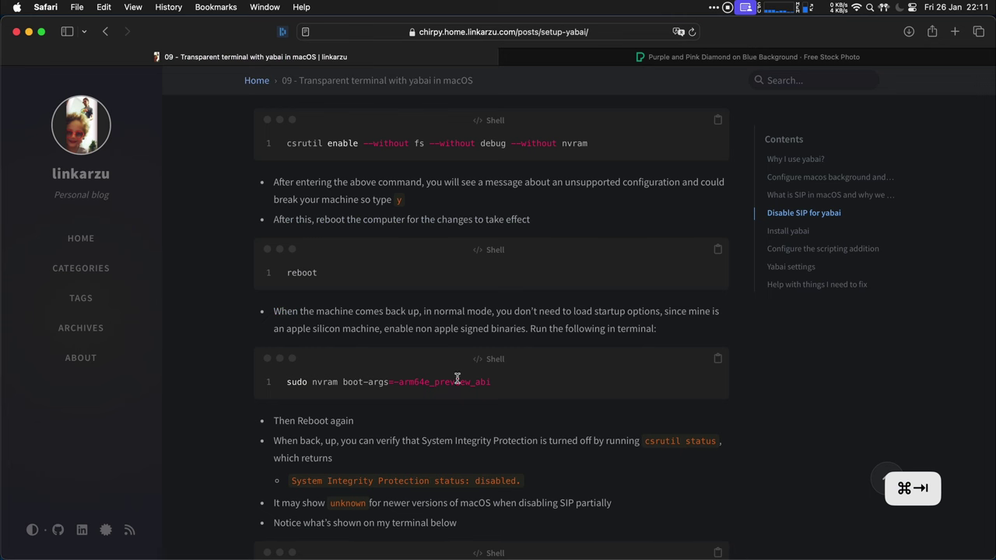
drag(310, 382, 500, 383)
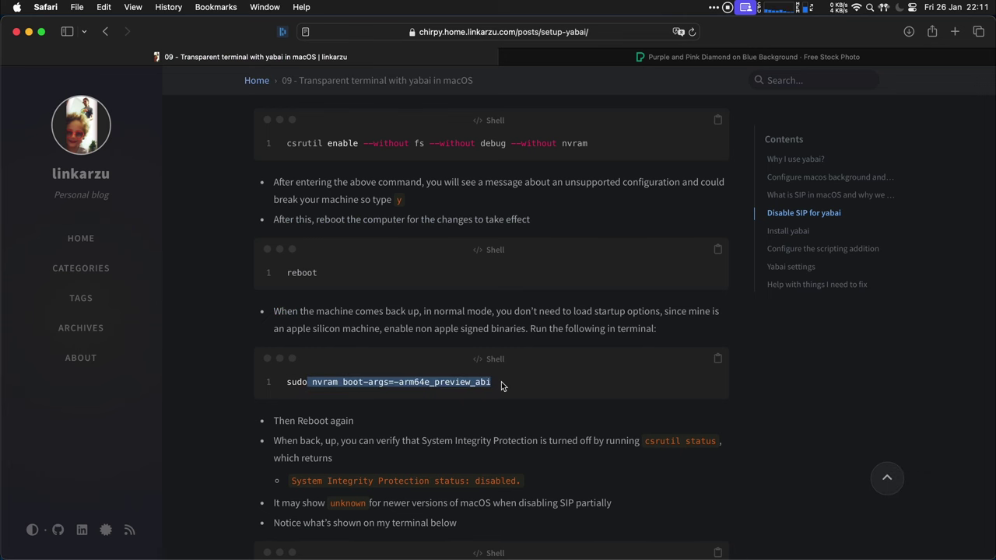
Return from the terminal to the Safari article and copy the brew install koekeishiya/formulae/yabai command from the Install yabai section.
key(super+Tab)
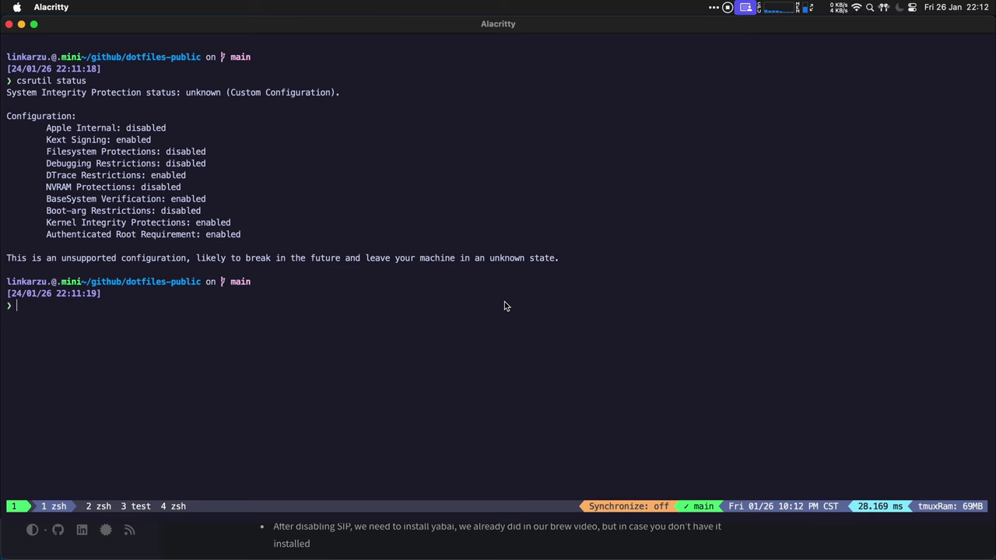
key(super)
key(super+Tab)
scroll(606, 331, up, 2)
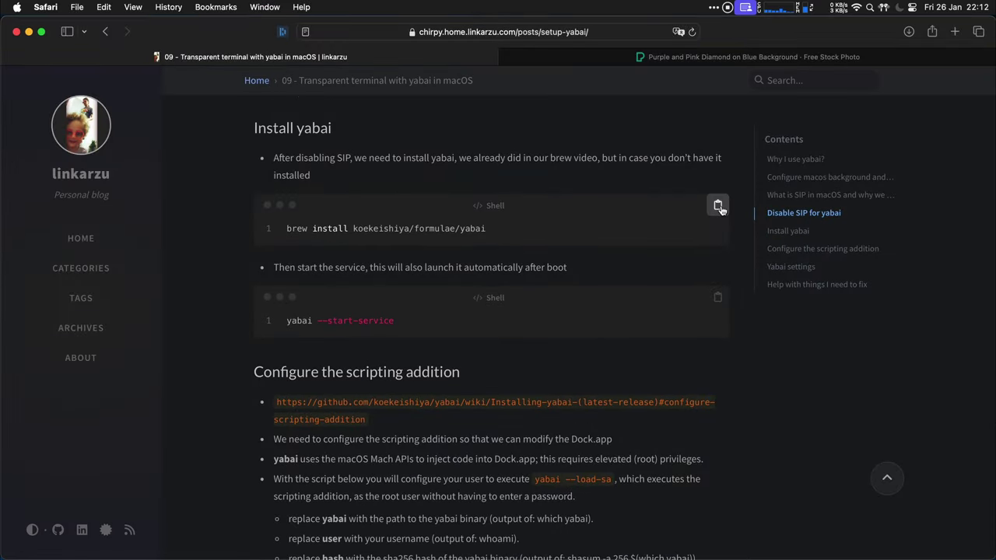
click(720, 207)
Switch to Alacritty and run the copied brew install koekeishiya/formulae/yabai command.
key(super+Tab)
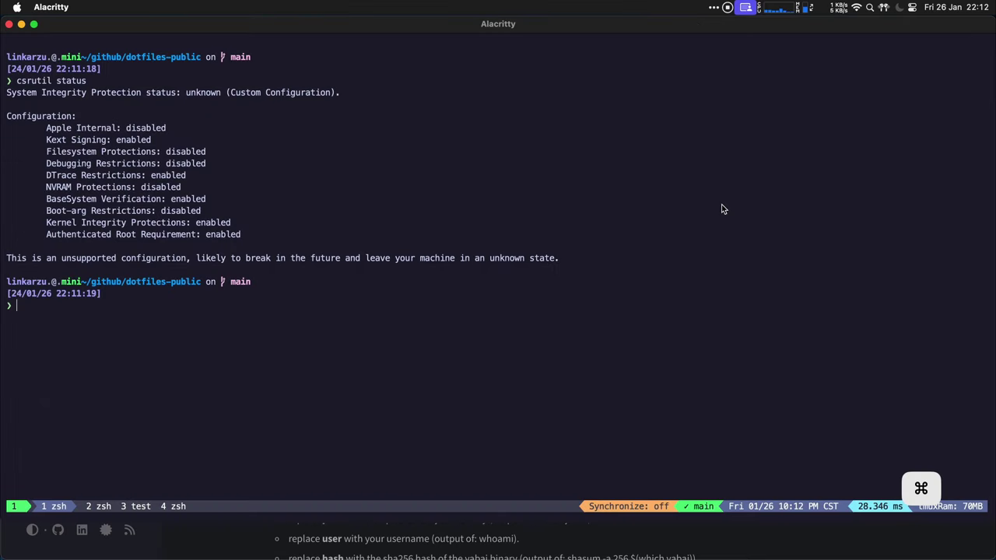
key(Return)
key(Return)
key(super+v)
key(Return)
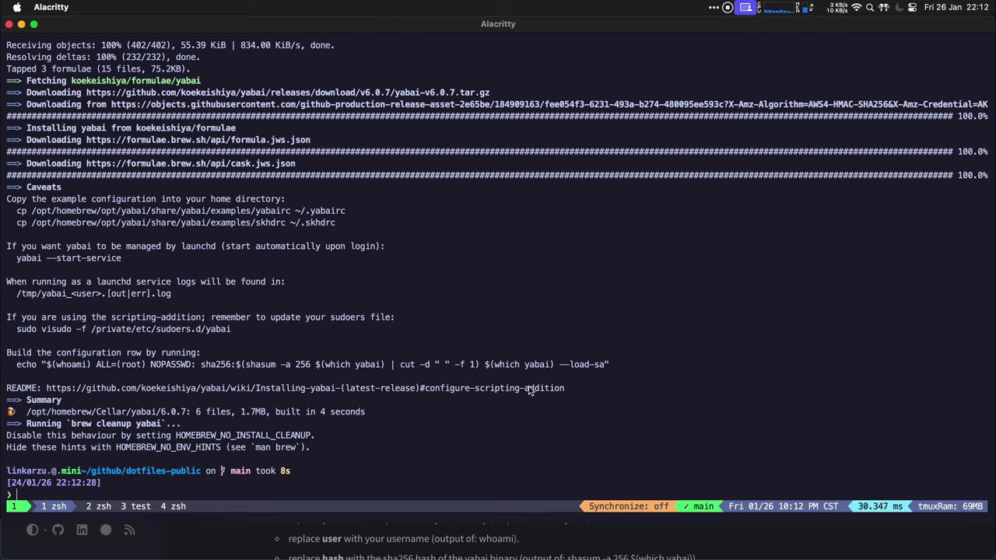
Copy the yabai --start-service command from the Safari article and run it in Alacritty.
key(super+Tab)
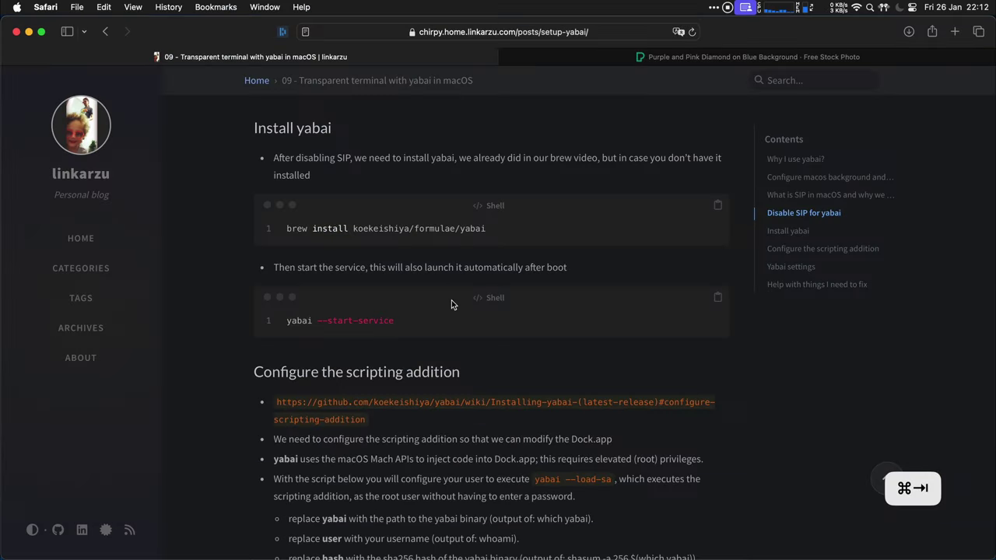
click(718, 299)
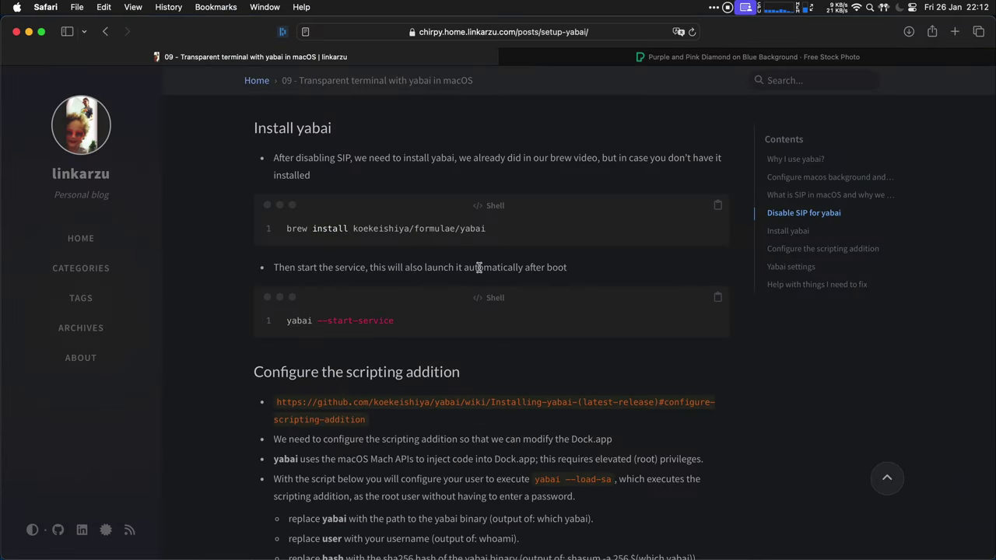
key(super+Tab)
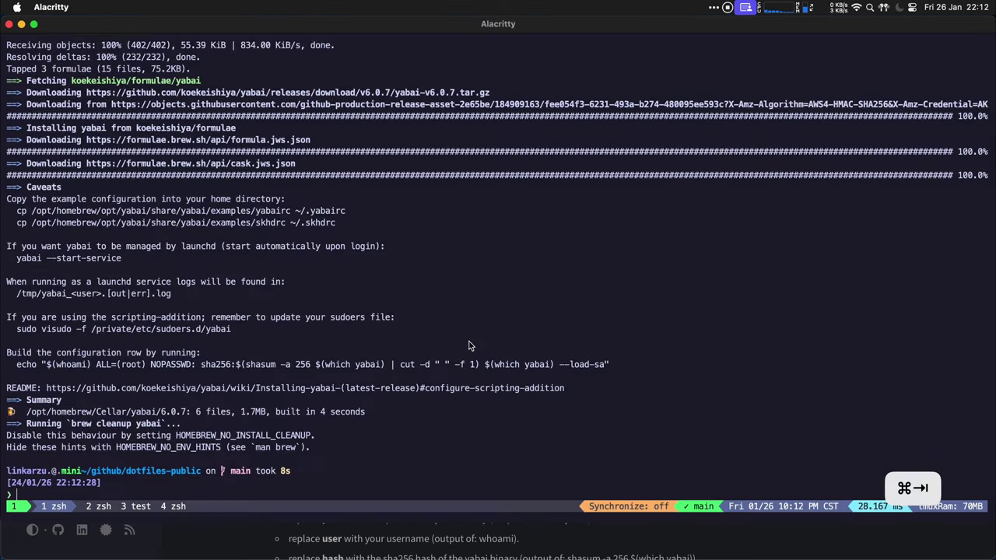
key(super+v)
key(Return)
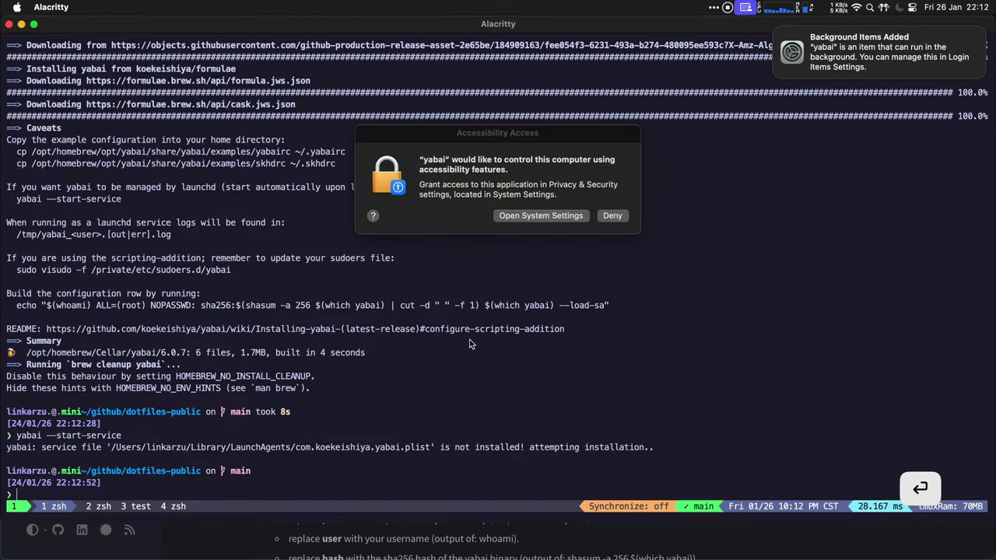
Enable the new yabai entry under Accessibility in System Settings, authorise the change with the account password, and quit System Settings.
click(540, 216)
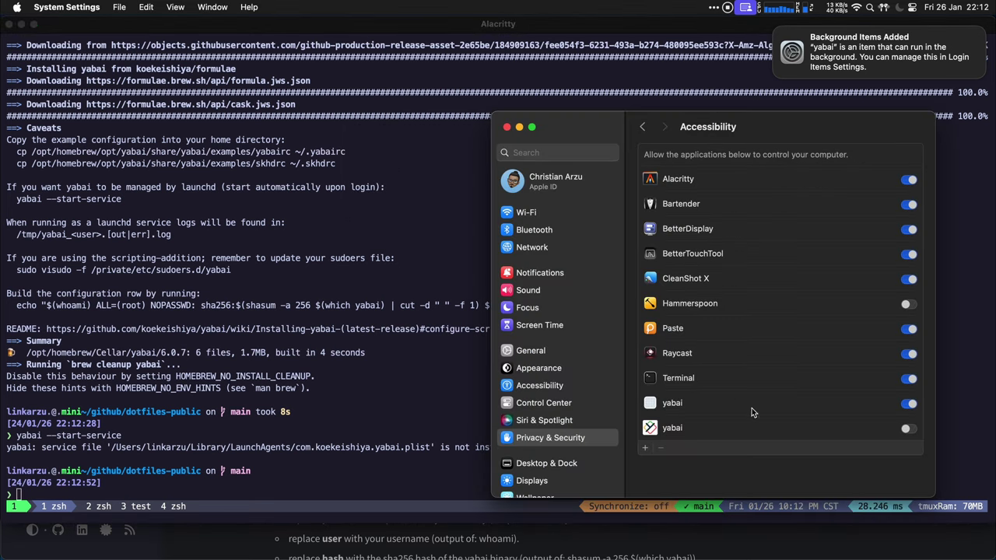
click(907, 430)
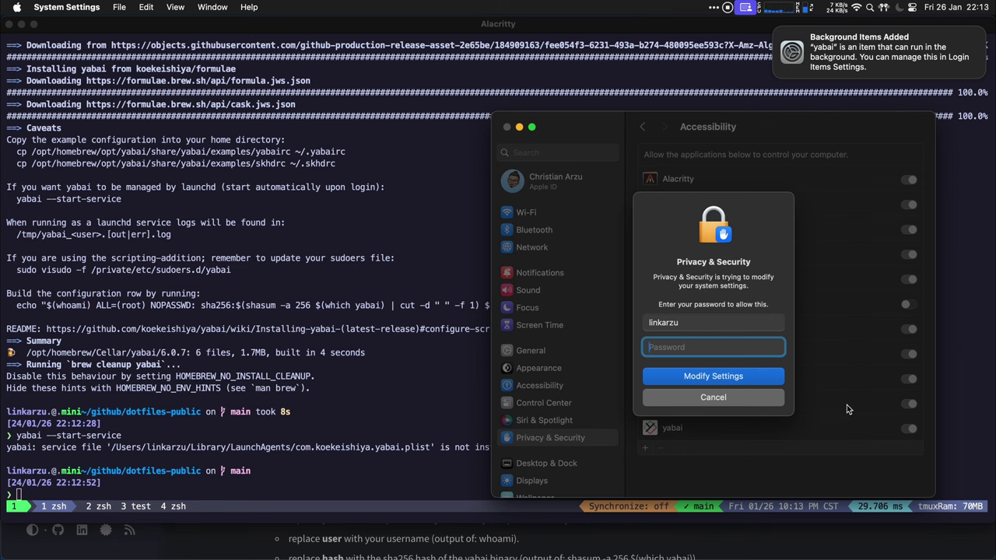
text(•••••••••••)
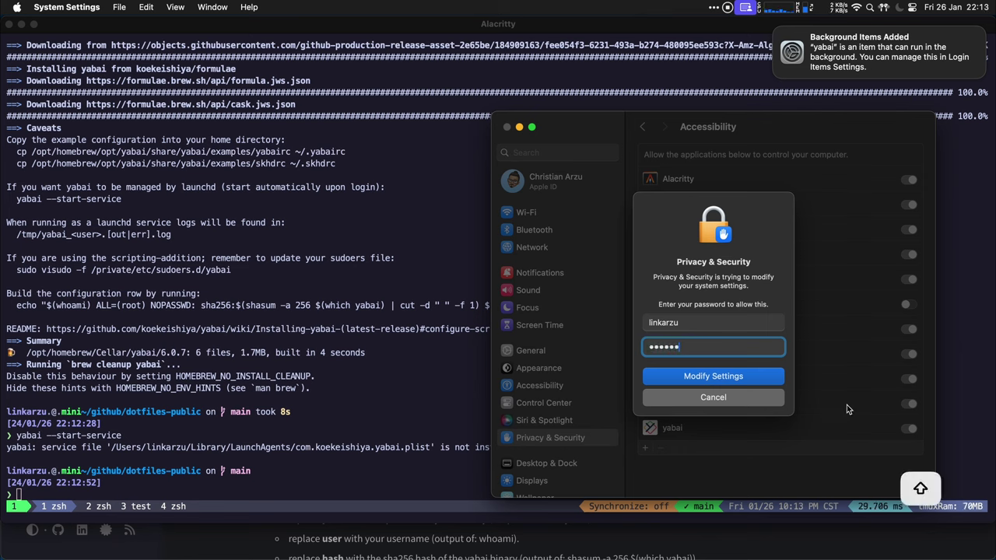
text(••••••••••••)
key(Return)
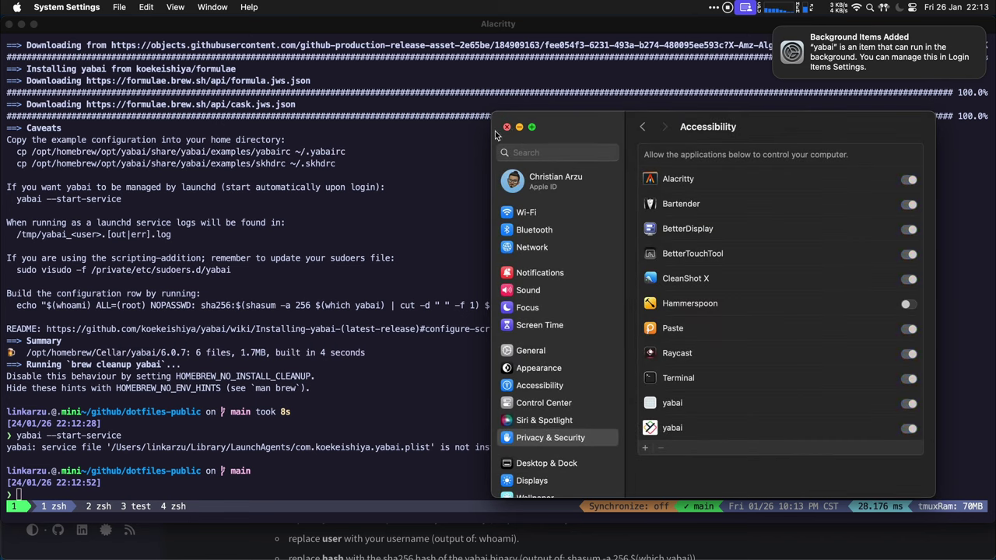
key(cmd+q)
Review the article's Configure the scripting addition section in Safari, highlighting the yabai wiki link and the scripting-addition.sh path.
key(cmd+Tab)
scroll(504, 378, down, 5)
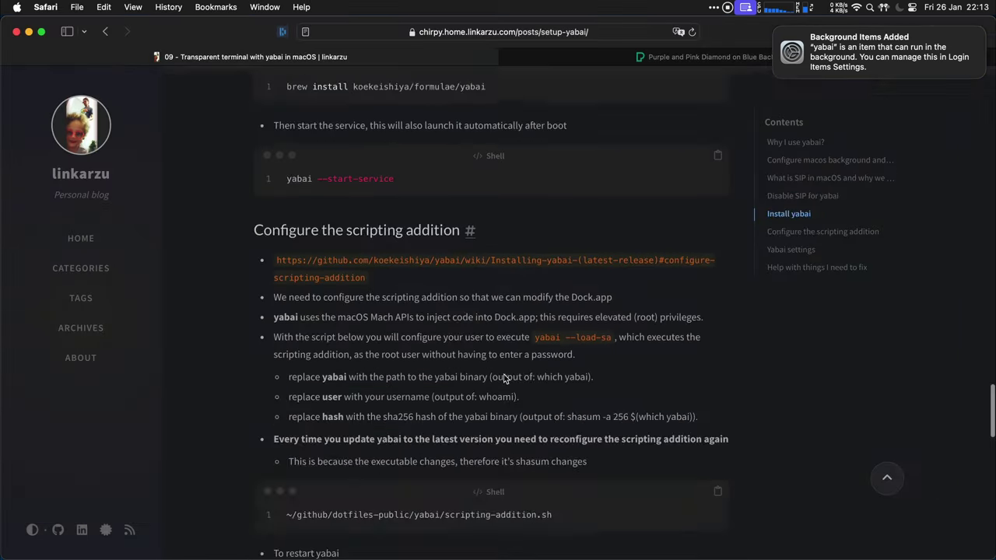
scroll(504, 378, down, 1)
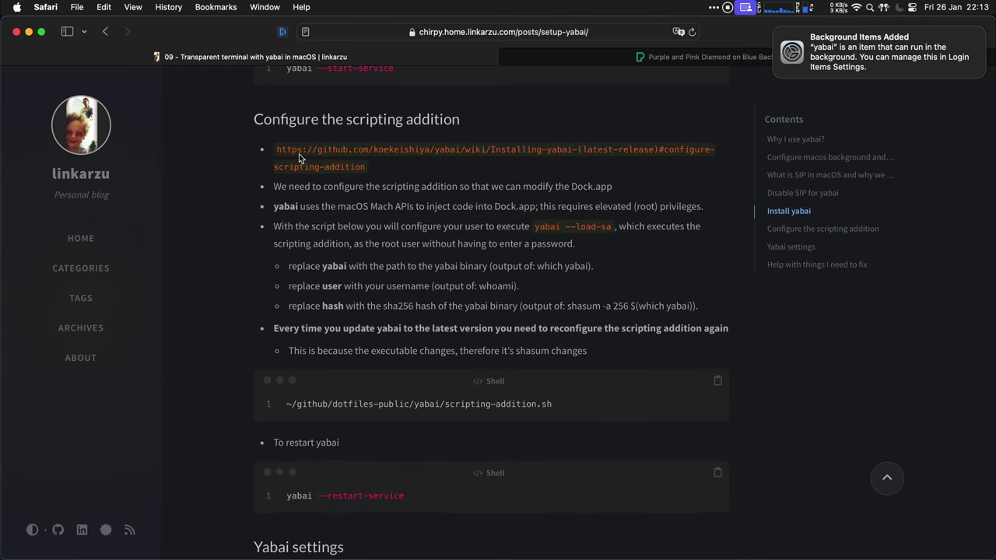
drag(275, 152, 361, 166)
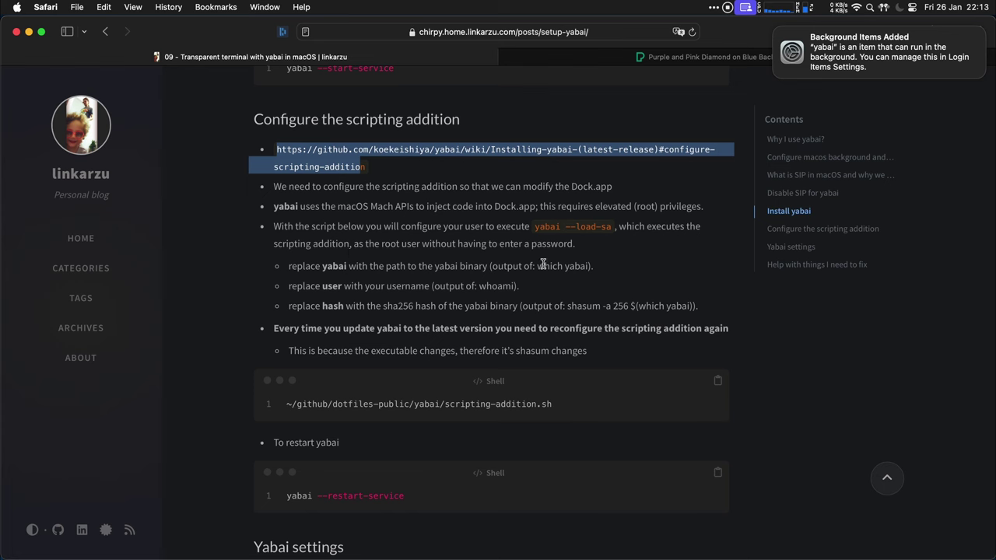
click(547, 405)
triple_click(287, 405)
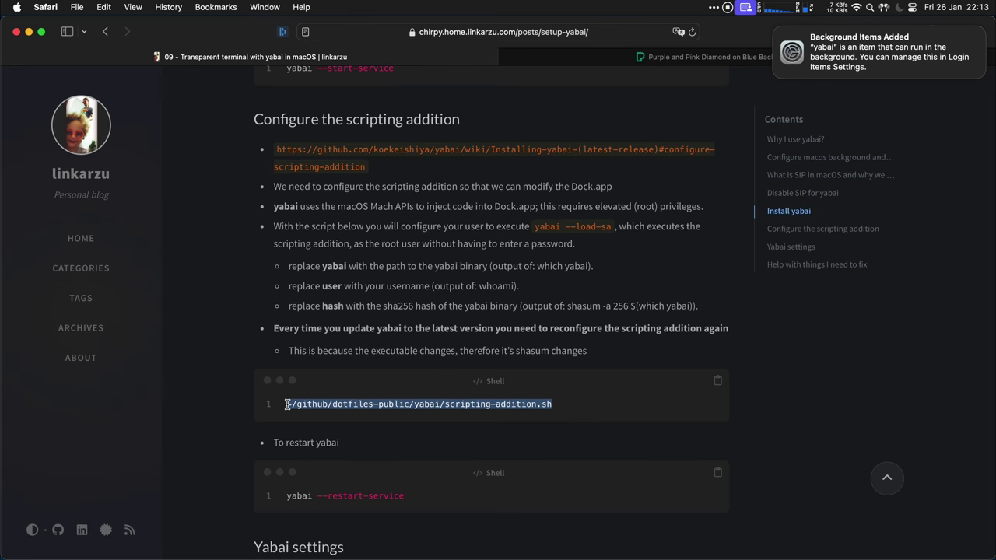
scroll(580, 308, down, 1)
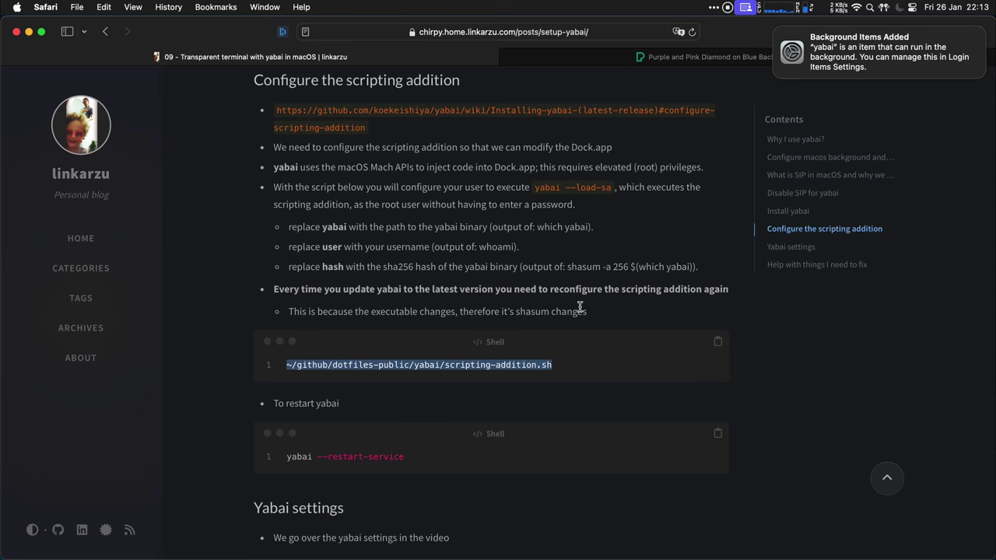
Switch to Alacritty, launch Neovim in the dotfiles-public folder, and show its file explorer.
key(super+Tab)
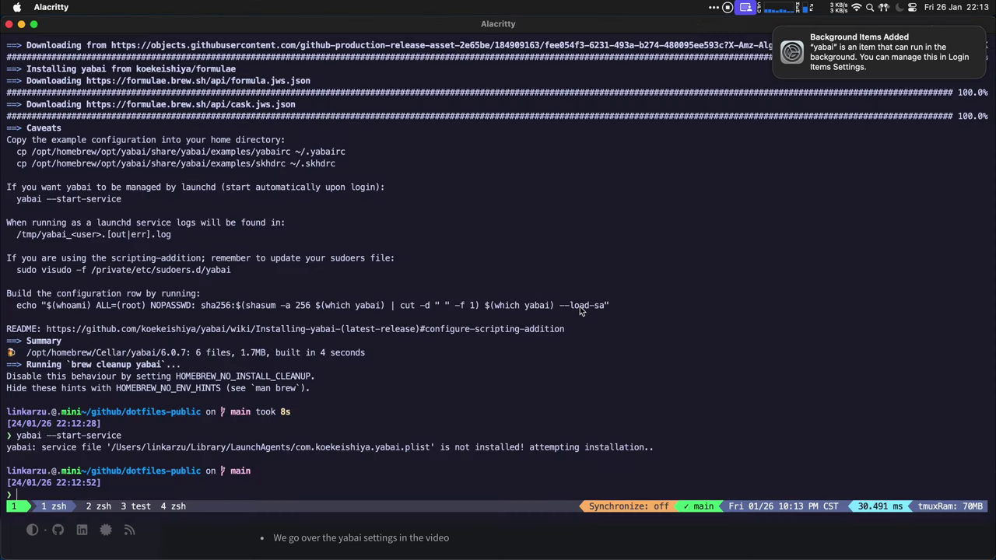
text(nvim)
key(Return)
key(space)
key(e)
Expand the yabai folder, open scripting-addition.sh, and hide the file explorer.
key(j)
key(j)
key(j)
key(j)
key(j)
key(j)
key(j)
key(j)
key(j)
key(j)
key(Return)
key(j)
key(j)
key(k)
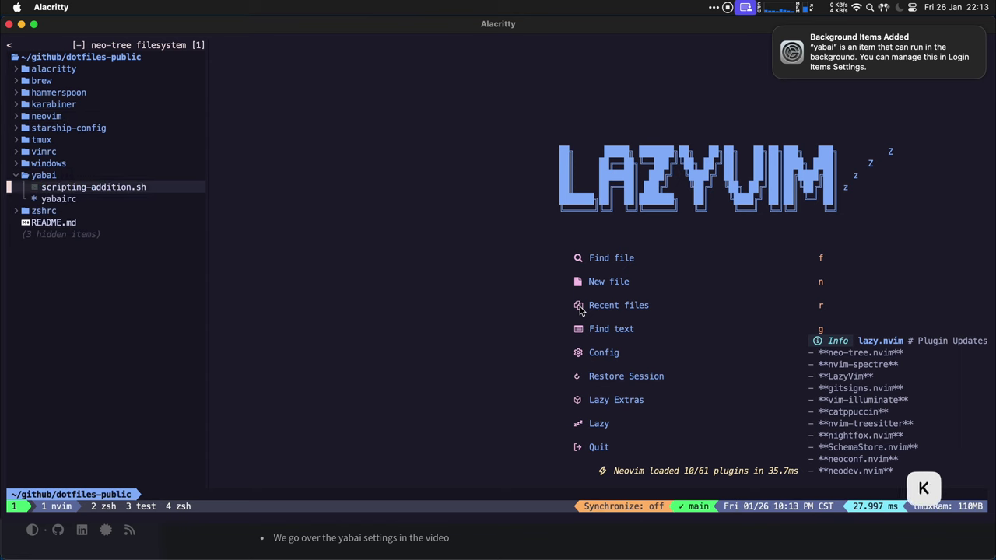
key(j)
key(k)
key(Return)
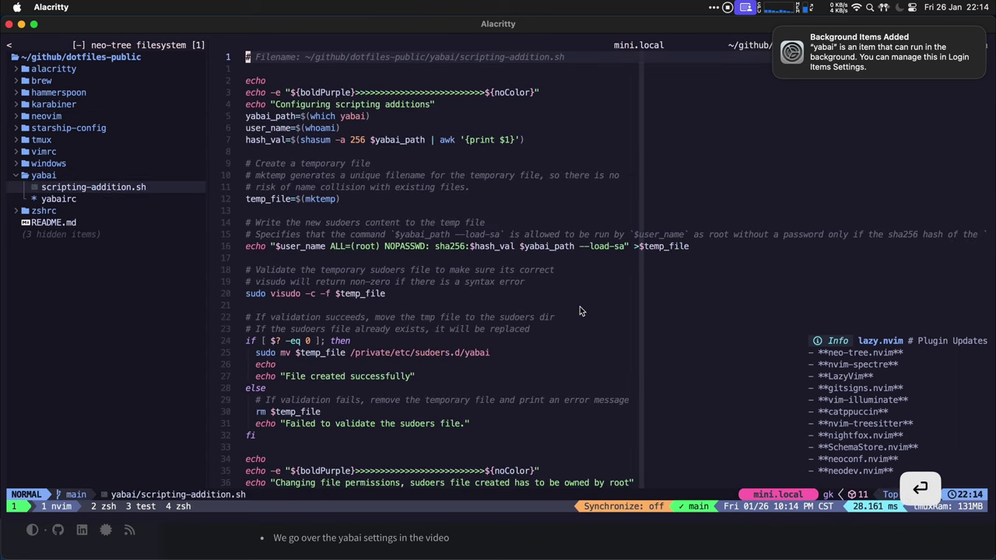
key(space)
key(e)
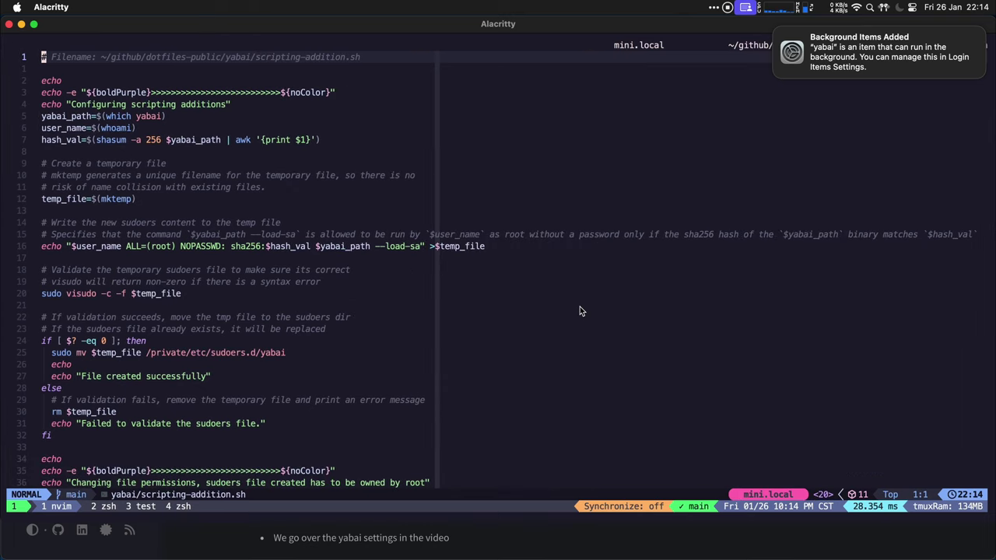
Examine the script line that moves the temporary file to /private/etc/sudoers.d/yabai.
key(j)
key(j)
key(j)
key(j)
key(j)
key(j)
key(j)
key(j)
key(j)
key(j)
key(j)
key(j)
key(j)
key(j)
key(j)
key(j)
key(j)
key(j)
key(j)
key(j)
key(l)
key(l)
key(l)
key(l)
key(l)
key(l)
key(l)
key(l)
key(l)
key(l)
key(l)
key(l)
key(l)
key(l)
key(l)
key(l)
key(l)
key(l)
key(l)
key(l)
key(l)
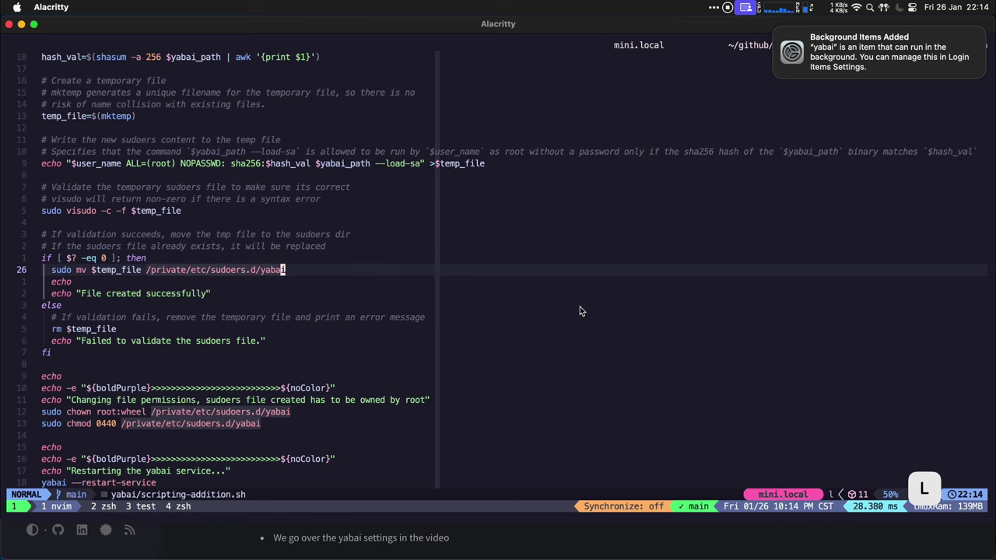
key(h)
key(h)
key(h)
key(h)
key(h)
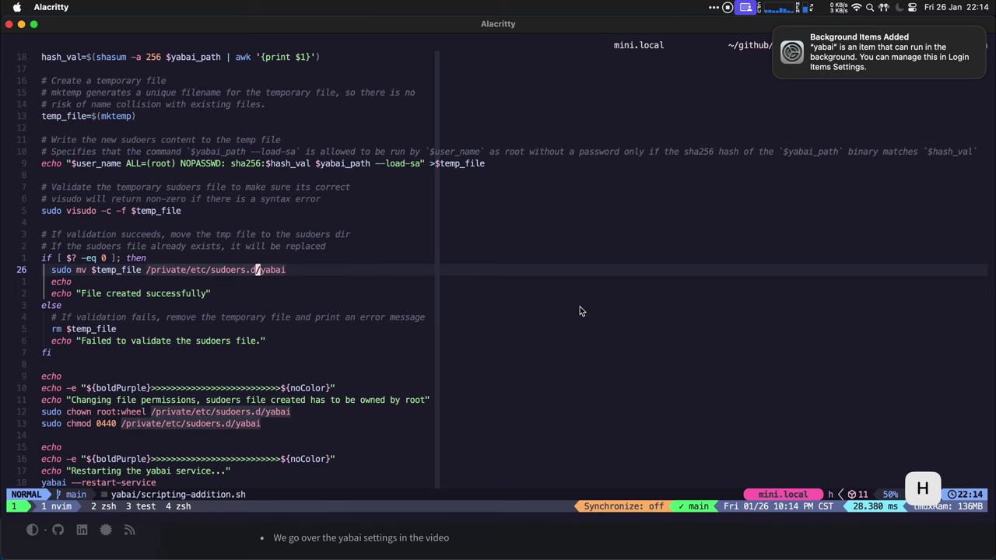
Review the script lines that write the sudoers content with the sha256 hash and validate the temporary file.
key(k)
key(k)
key(k)
key(k)
key(k)
key(k)
key(k)
key(k)
key(k)
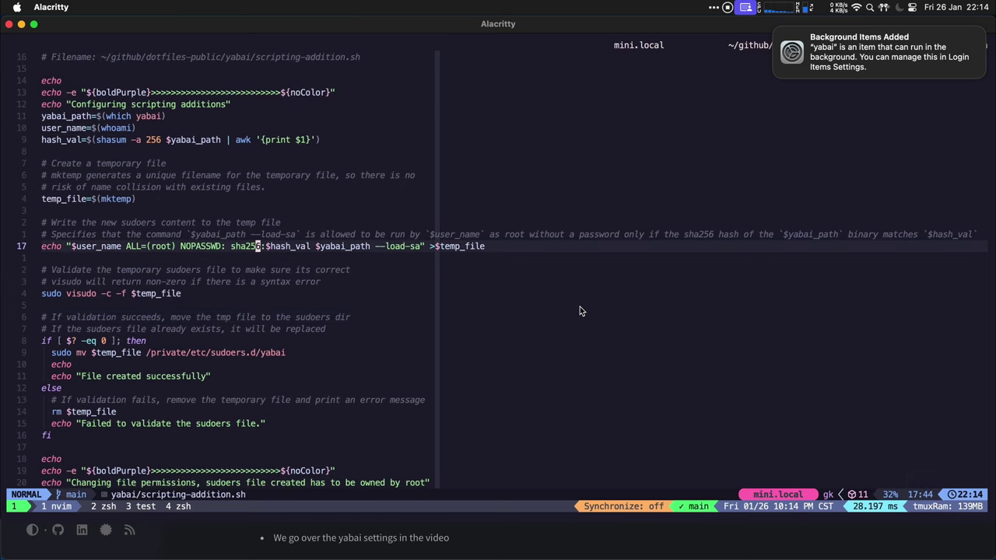
key(j)
key(j)
key(k)
key(k)
key(j)
key(j)
key(j)
key(j)
key(j)
key(j)
key(j)
key(j)
key(k)
key(k)
key(k)
key(k)
key(k)
key(k)
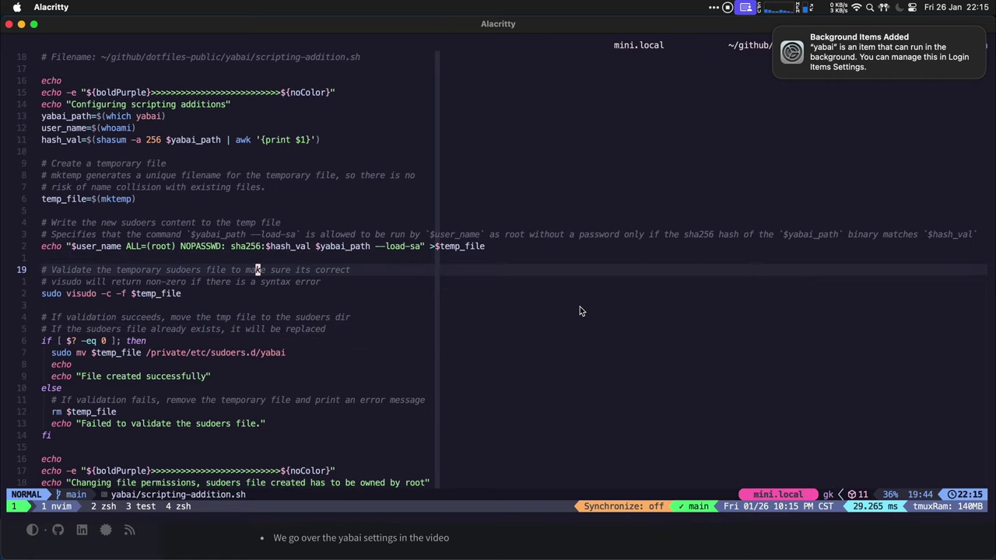
Read the rest of scripting-addition.sh, covering the validation branches, the sudoers file ownership and permissions, and the yabai restart.
key(j)
key(j)
key(j)
key(j)
key(j)
key(j)
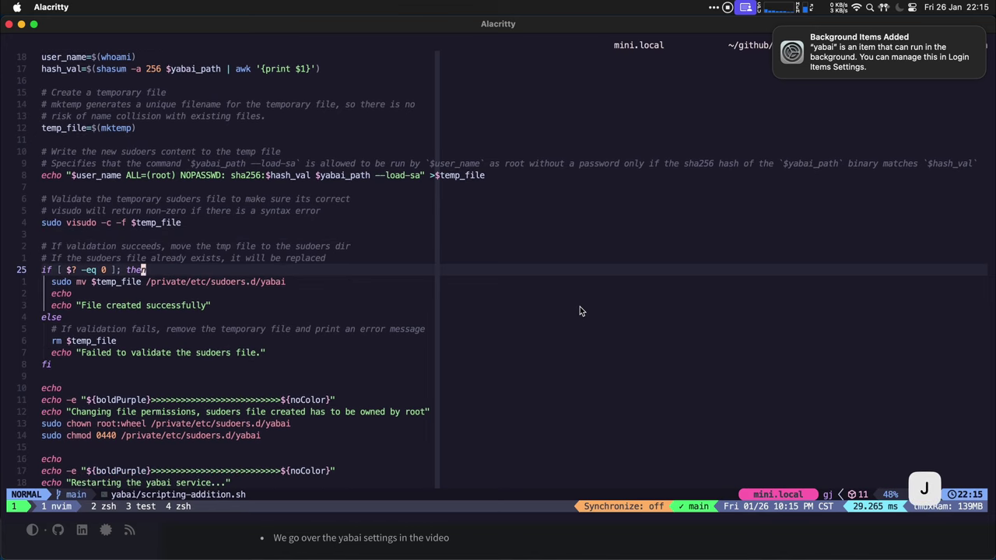
key(j)
key(j)
key(j)
key(j)
key(j)
key(j)
key(j)
key(j)
key(j)
key(j)
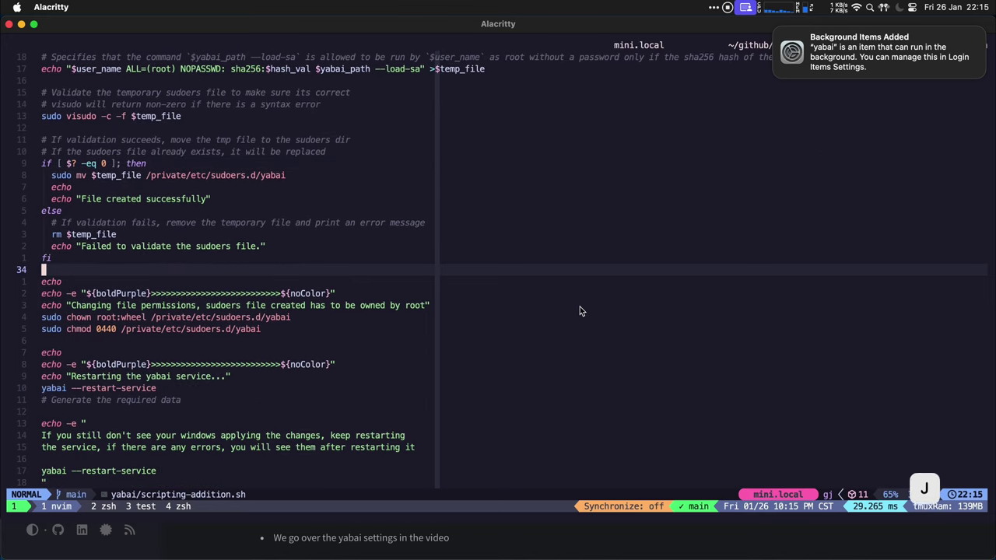
key(j)
key(j)
key(j)
key(j)
key(j)
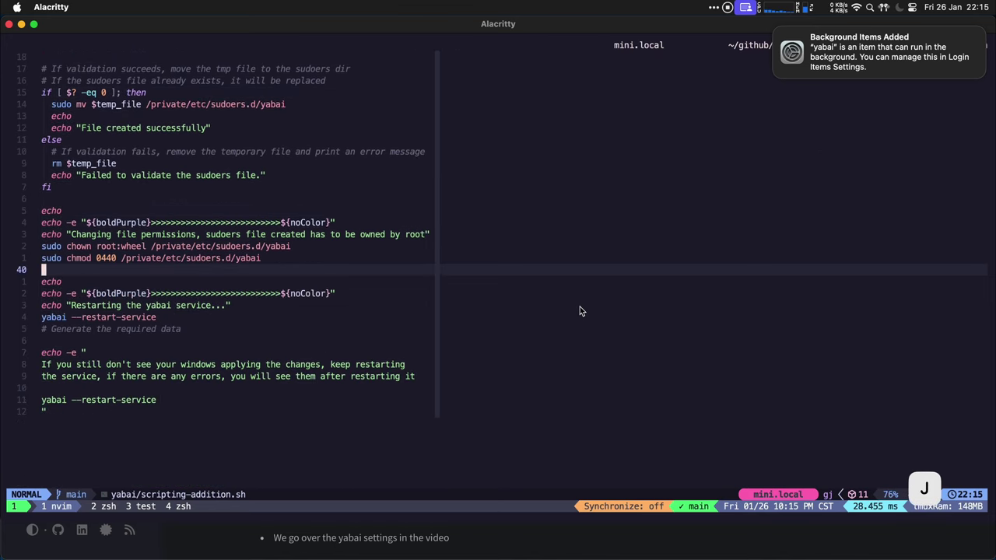
Copy the ~/github/dotfiles-public/yabai/scripting-addition.sh command from the Safari article, quit Neovim in Alacritty, and run the script.
key(super+Tab)
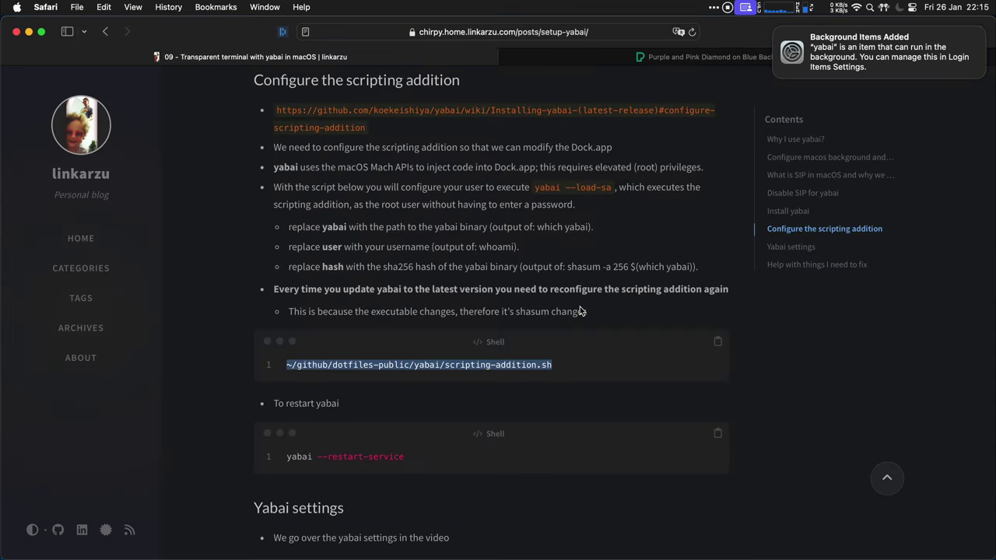
click(718, 343)
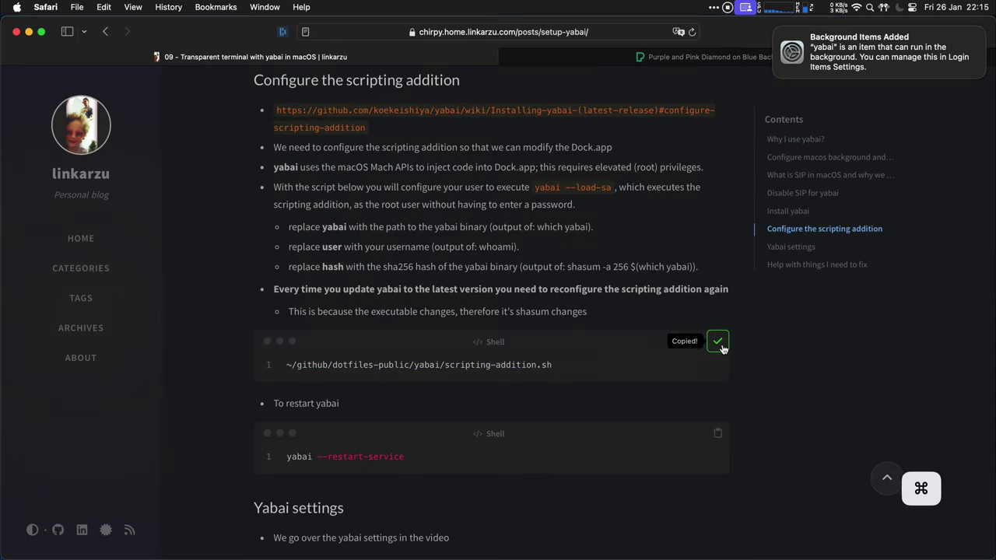
key(super+Tab)
key(q)
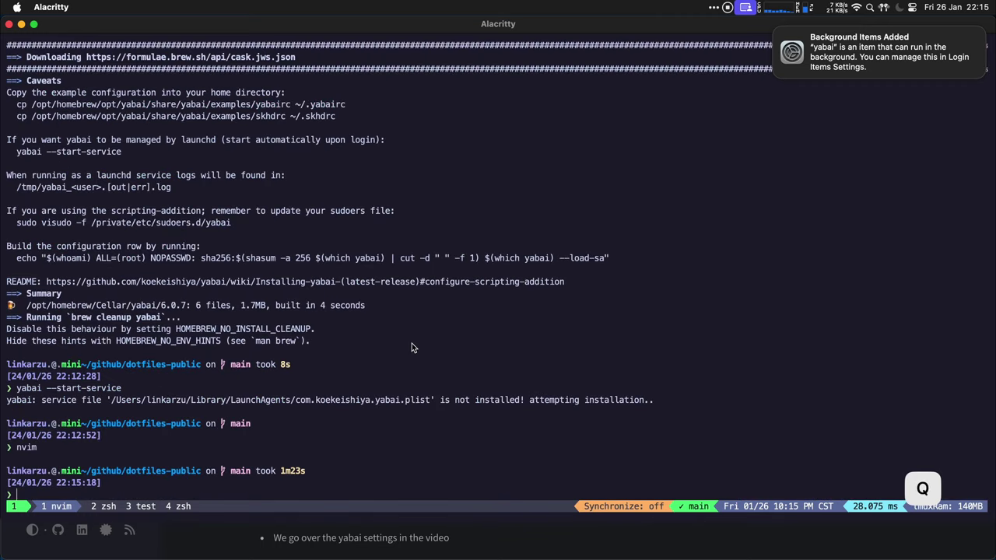
key(super+v)
key(Return)
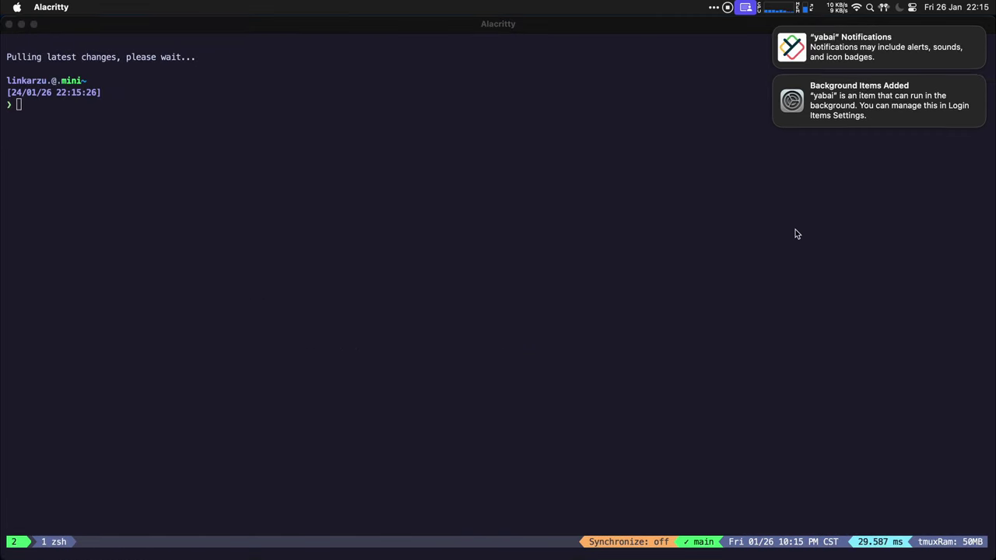
Allow notifications from yabai, dismiss the remaining notification banner, and switch back to the Safari article.
mouse_move(861, 51)
click(965, 61)
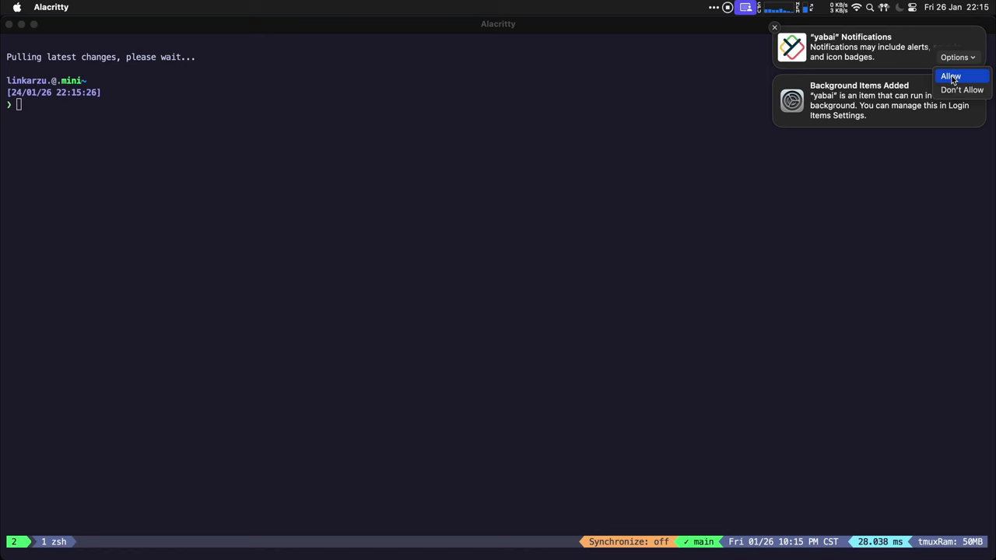
click(954, 76)
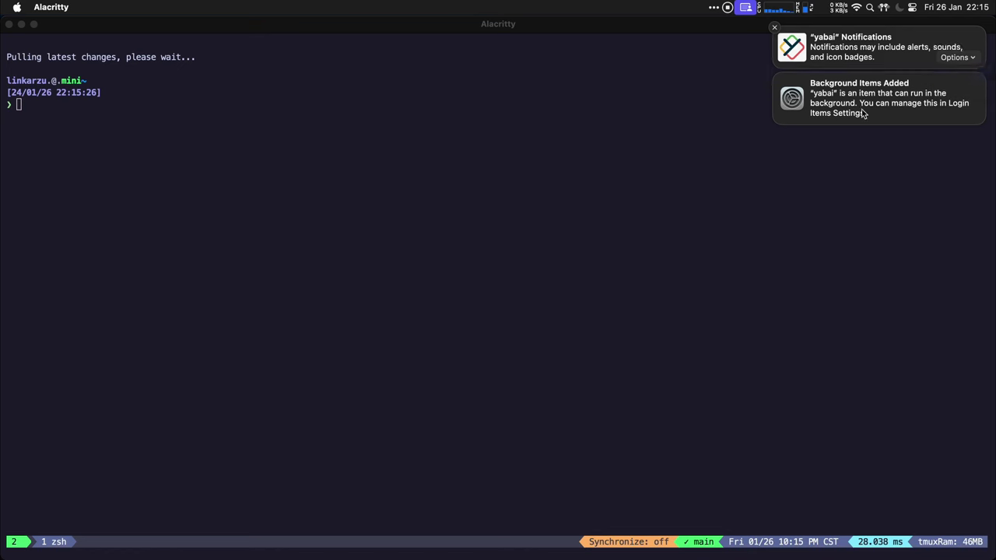
click(775, 28)
key(super+Tab)
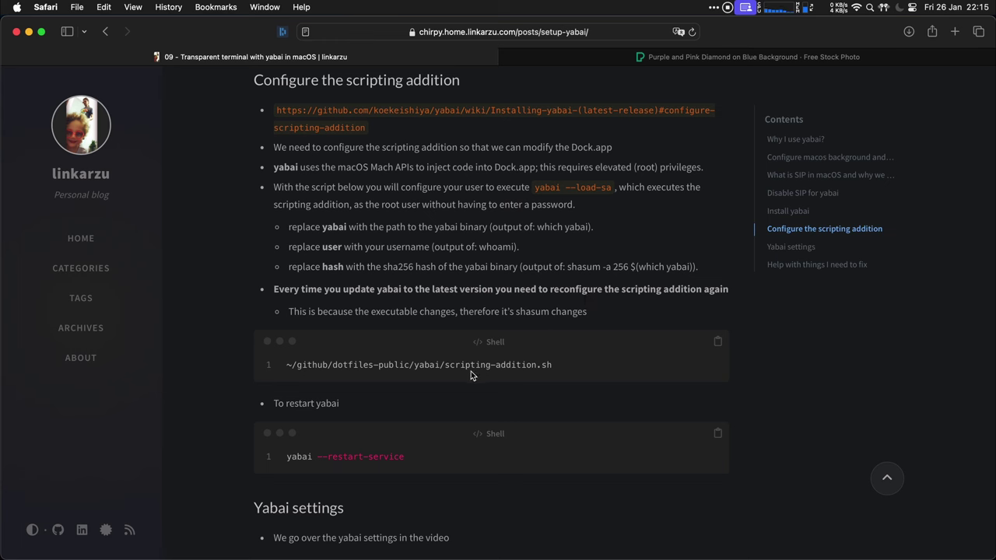
Compare the scripting-addition.sh output in Alacritty with the Safari article, and read the article's restart, Yabai settings and help sections.
key(super+Tab)
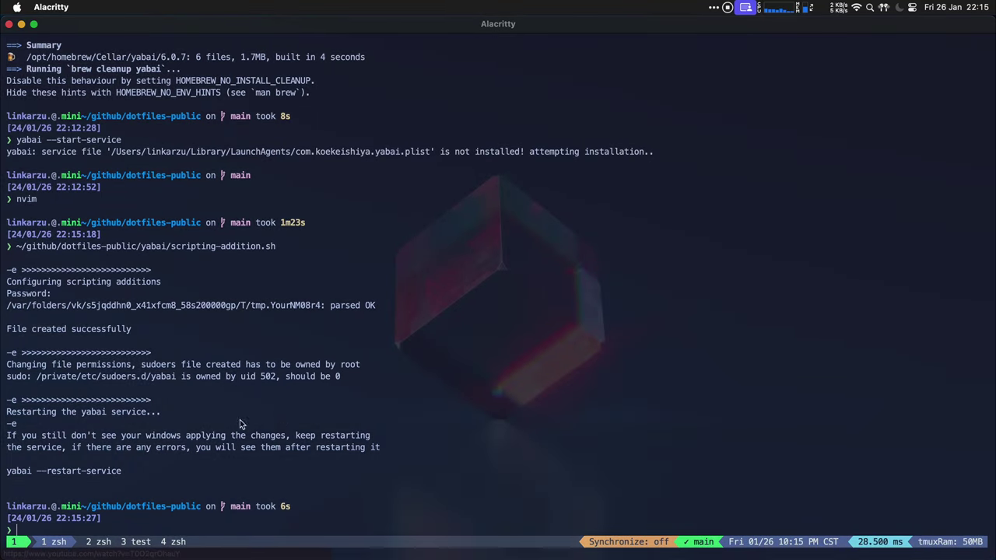
key(super+Tab)
triple_click(288, 366)
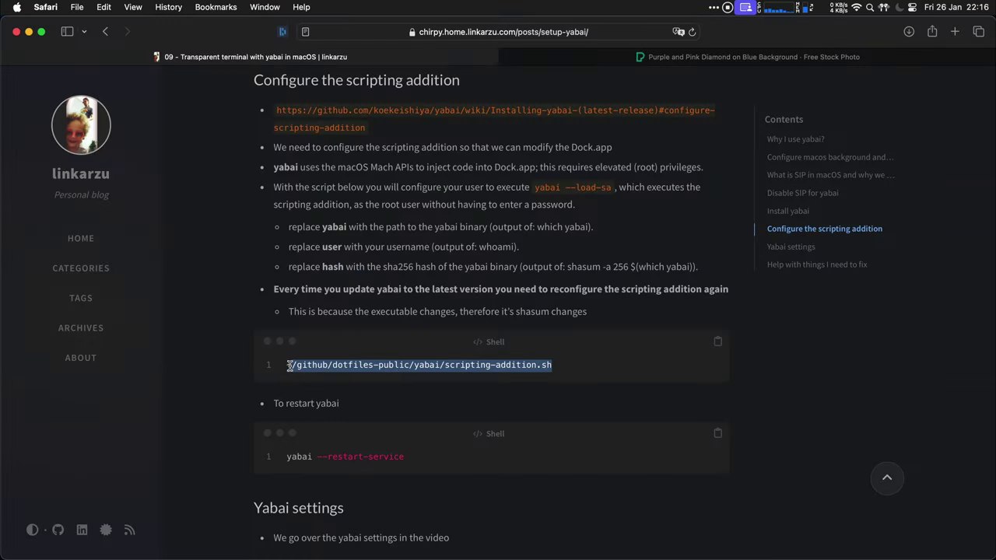
key(super+Tab)
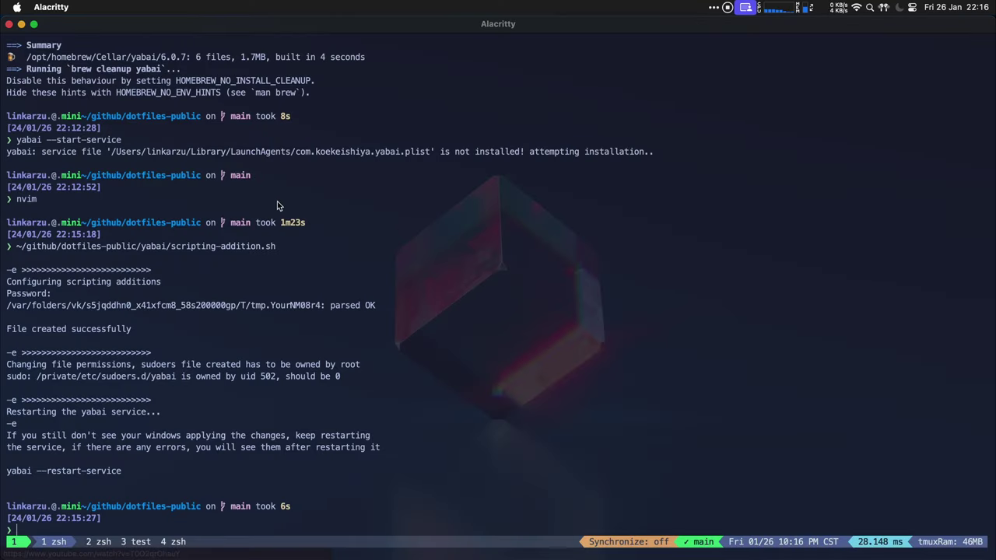
key(super+Tab)
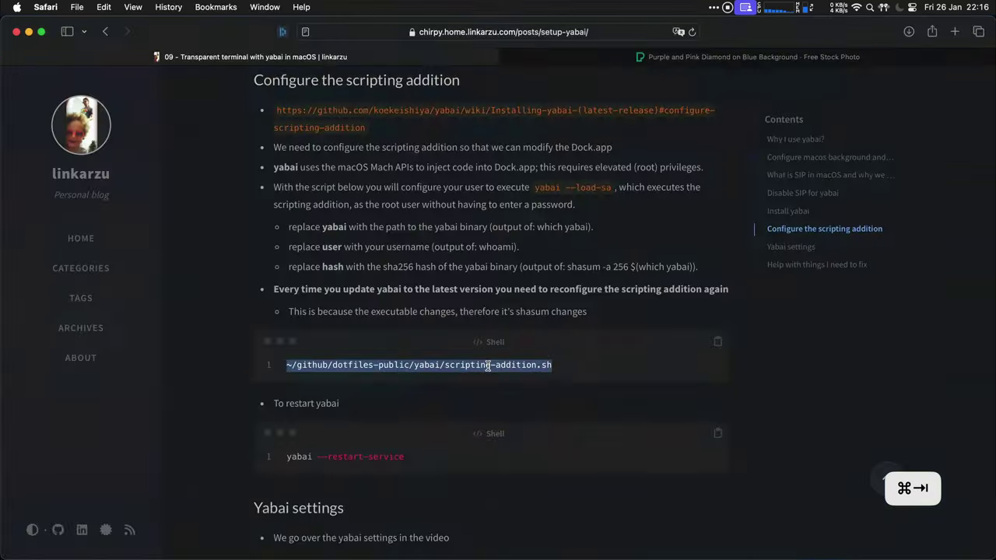
scroll(375, 436, down, 4)
key(super+Tab)
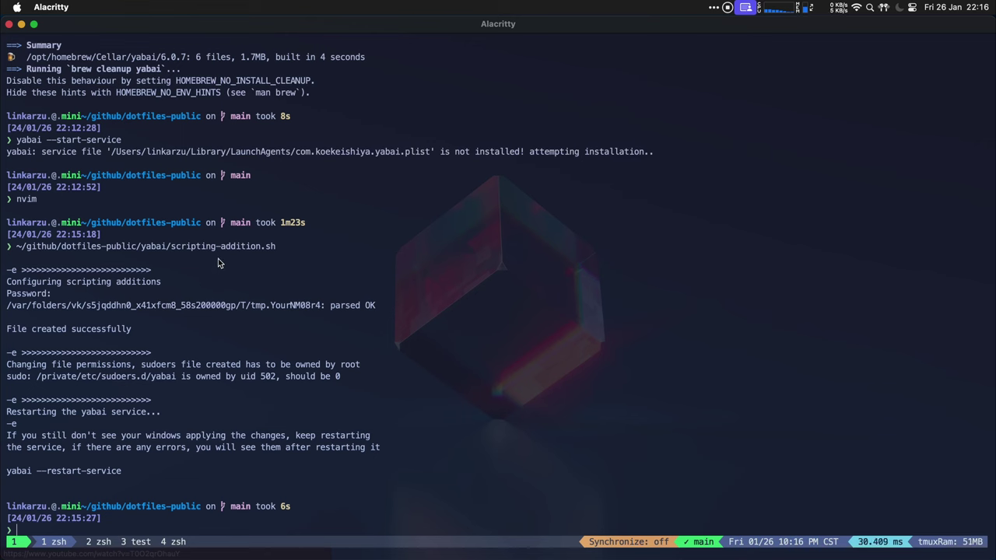
key(super+Tab)
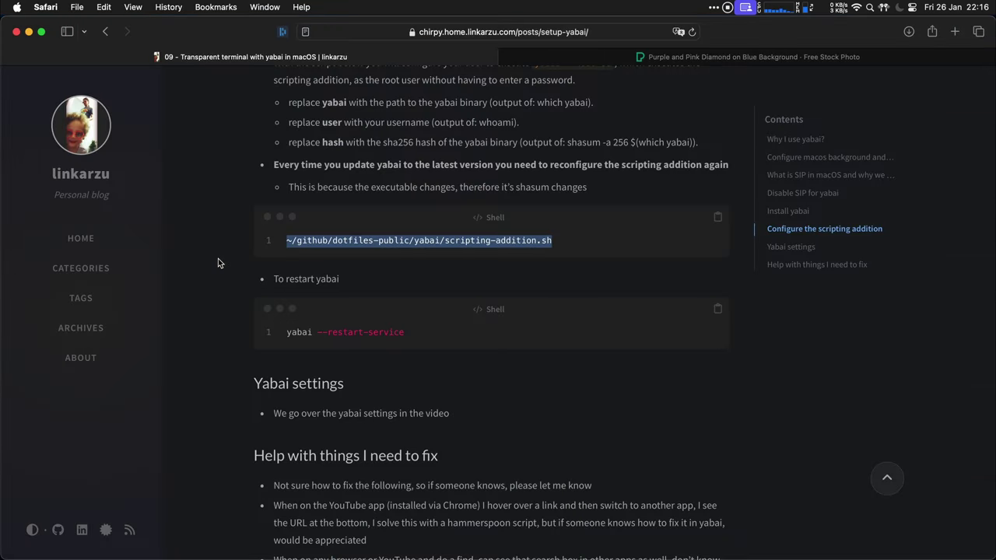
key(super+Tab)
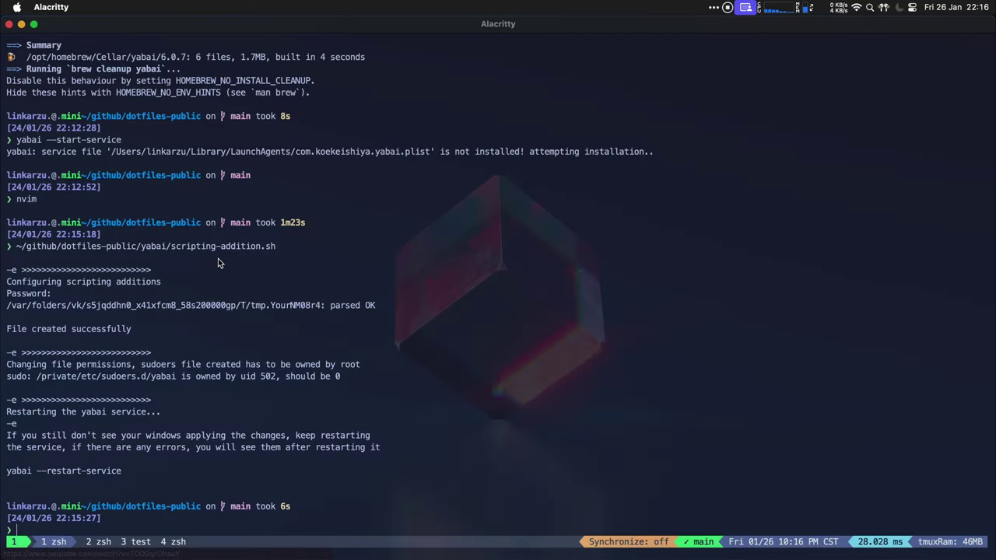
key(super+Tab)
scroll(217, 262, down, 5)
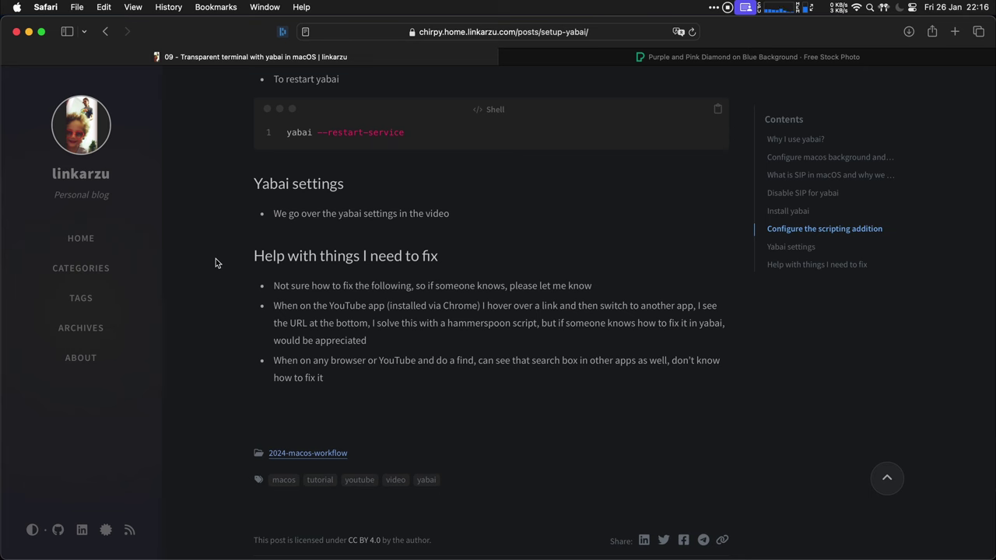
Switch to Alacritty, start Neovim, and open yabairc from the yabai folder of dotfiles-public.
key(super+Tab)
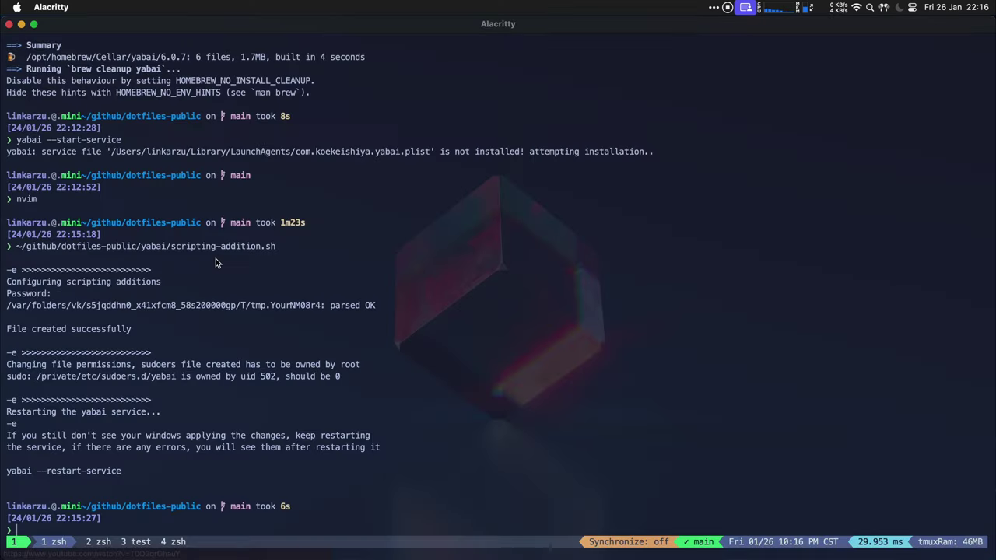
text(nvim)
key(Return)
key(space)
key(e)
key(j)
key(j)
key(j)
key(j)
key(j)
key(j)
key(j)
key(j)
key(j)
key(j)
key(j)
key(j)
key(k)
key(k)
key(Return)
key(j)
key(j)
key(Return)
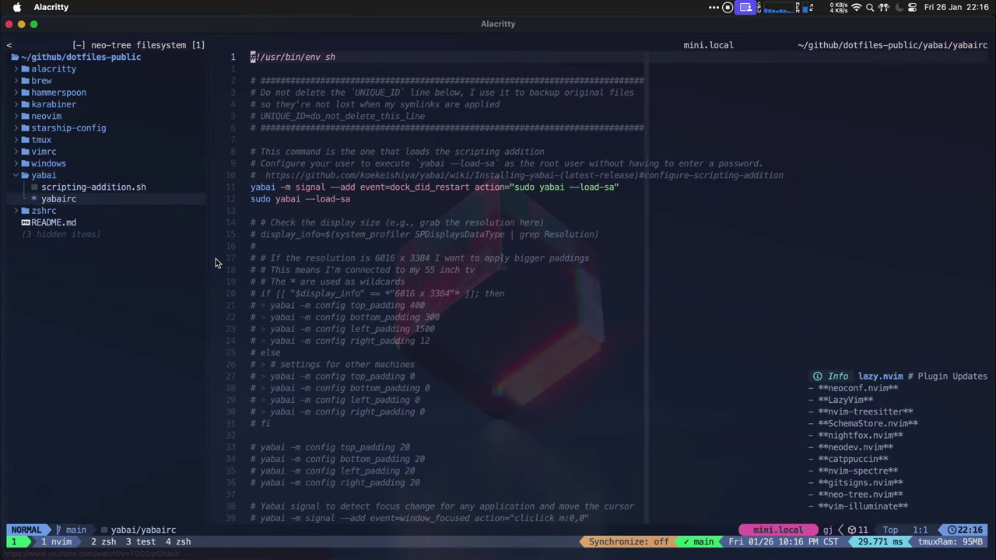
Hide the file tree and examine the yabairc lines that load the scripting addition.
key(space)
key(e)
key(j)
key(j)
key(j)
key(j)
key(j)
key(j)
key(j)
key(j)
key(j)
key(j)
key(j)
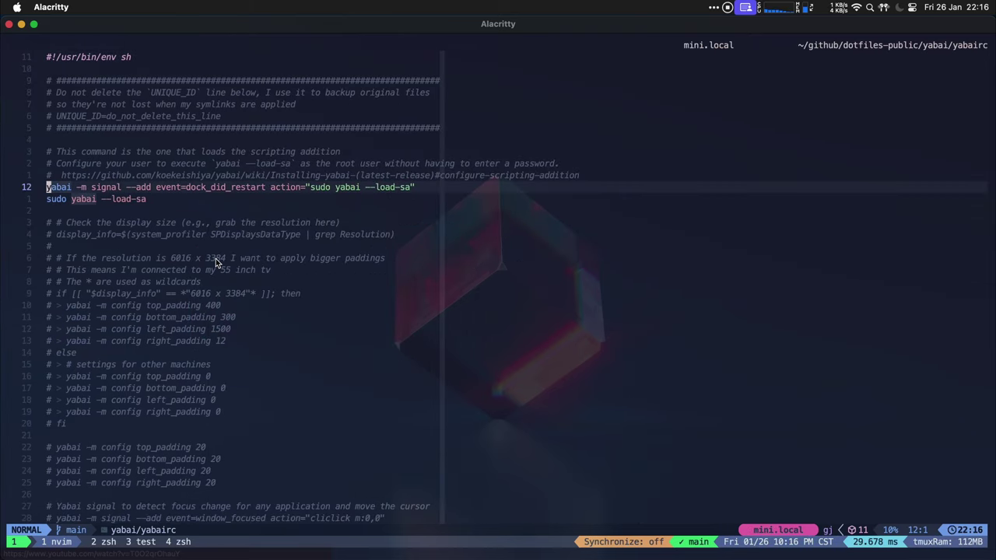
Review the commented yabairc block that checks the display resolution and sets larger paddings for the 55 inch TV.
key(j)
key(j)
key(j)
key(j)
key(j)
key(j)
key(j)
key(j)
key(j)
key(j)
key(j)
key(j)
key(j)
key(j)
key(j)
key(j)
key(j)
key(j)
key(j)
key(j)
key(k)
key(k)
key(k)
key(k)
key(k)
key(k)
key(k)
key(k)
key(k)
key(k)
key(k)
key(j)
key(j)
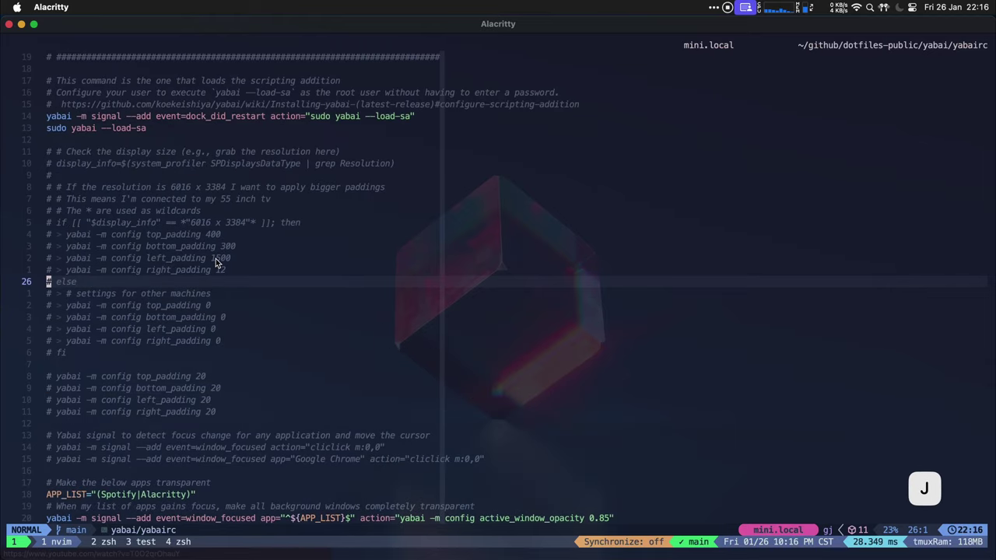
key(k)
key(k)
key(k)
key(k)
key(k)
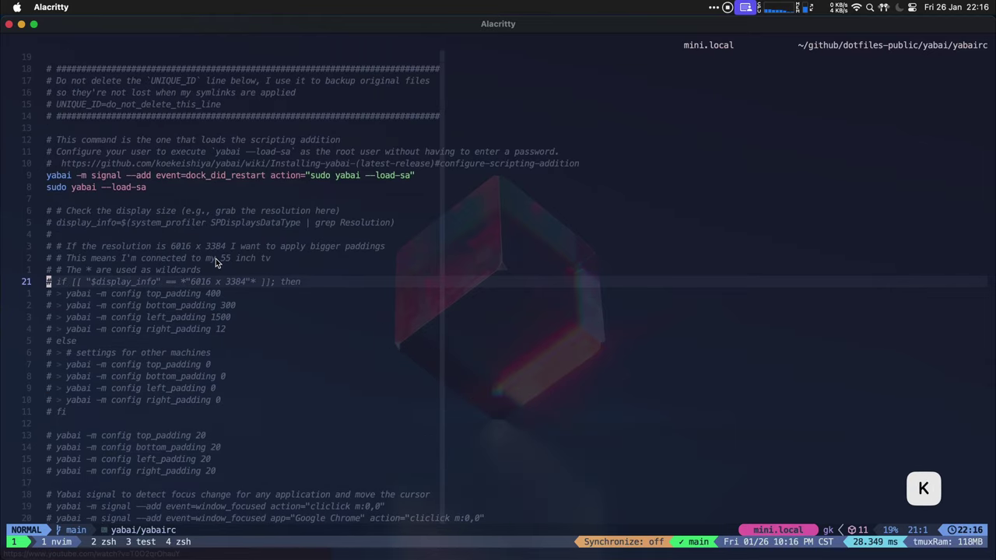
key(k)
key(k)
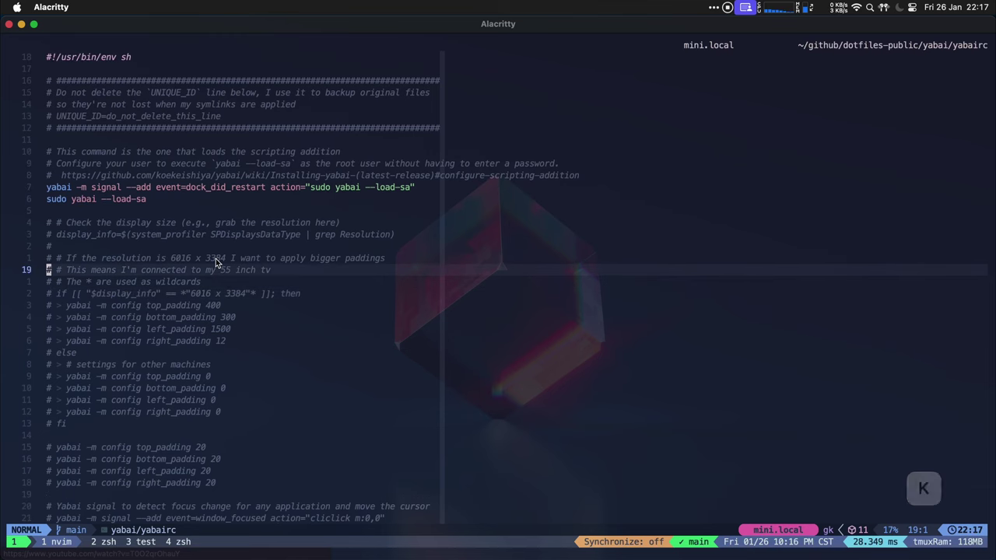
key(j)
key(j)
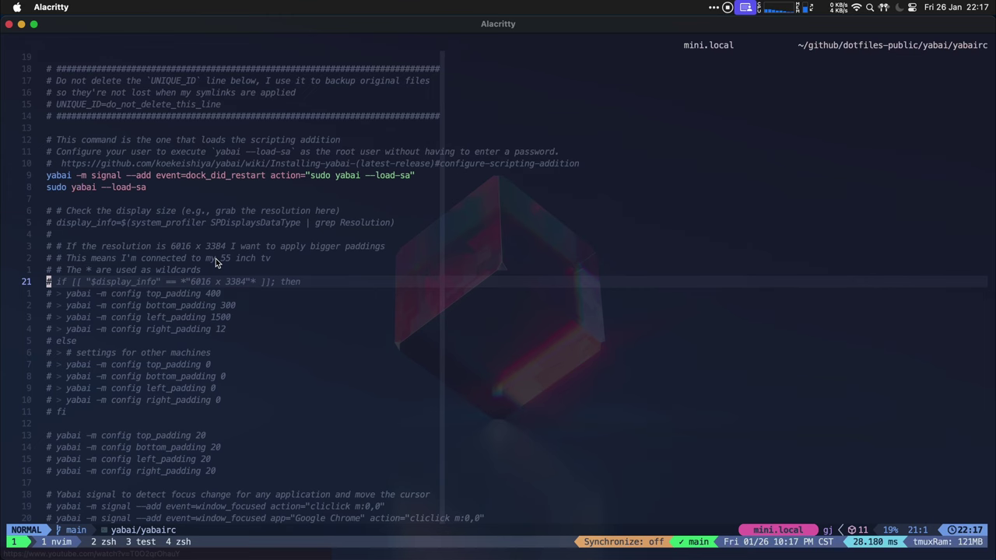
Uncomment the four yabairc lines that set the top, bottom, left and right padding to 20, and save the file.
key(j)
key(j)
key(j)
key(j)
key(j)
key(j)
key(j)
key(j)
key(j)
key(j)
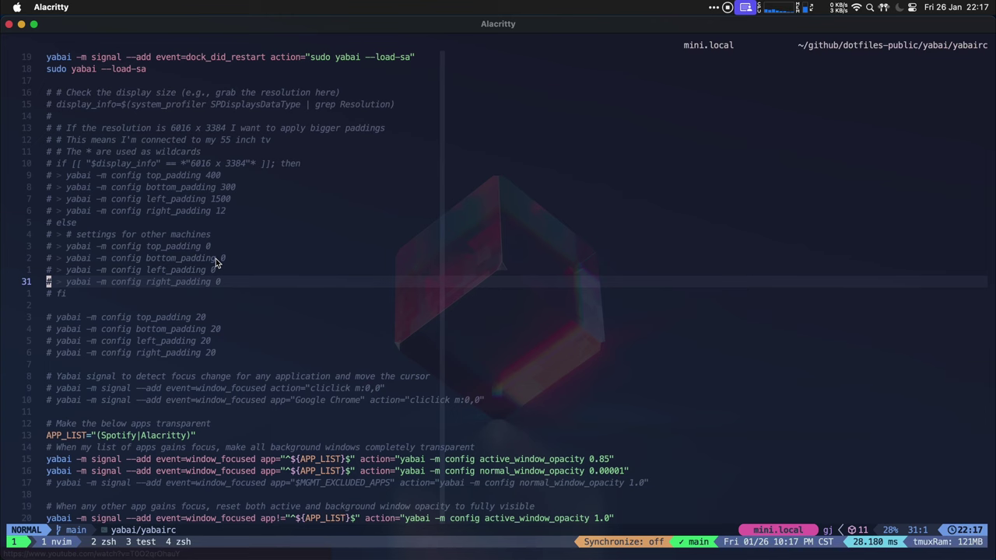
key(j)
key(j)
key(j)
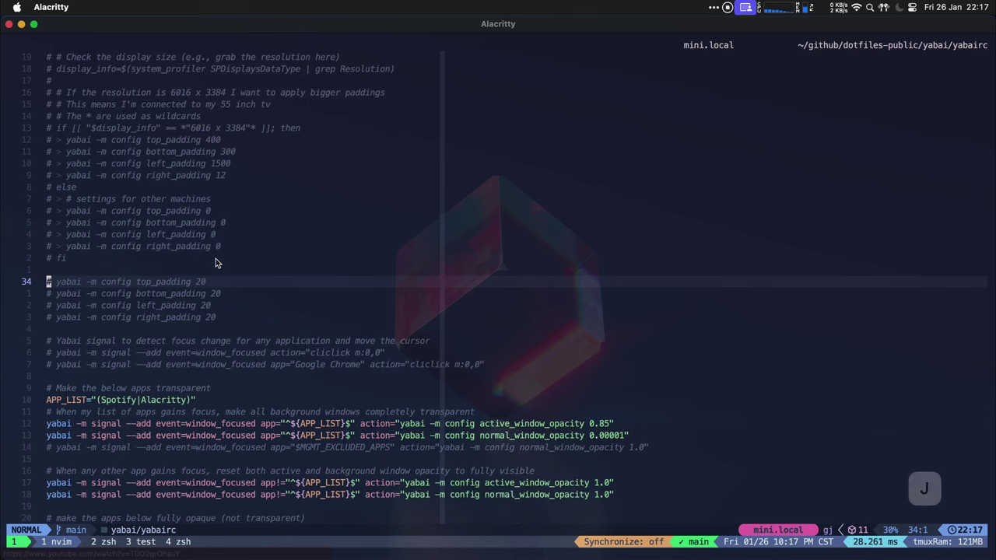
key(shift+v)
key(j)
key(j)
key(j)
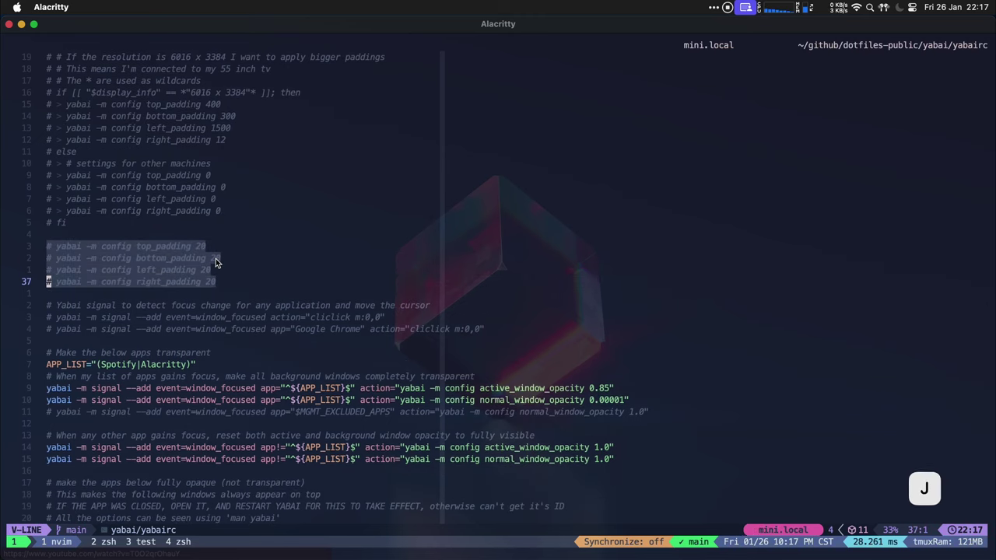
key(g)
key(j)
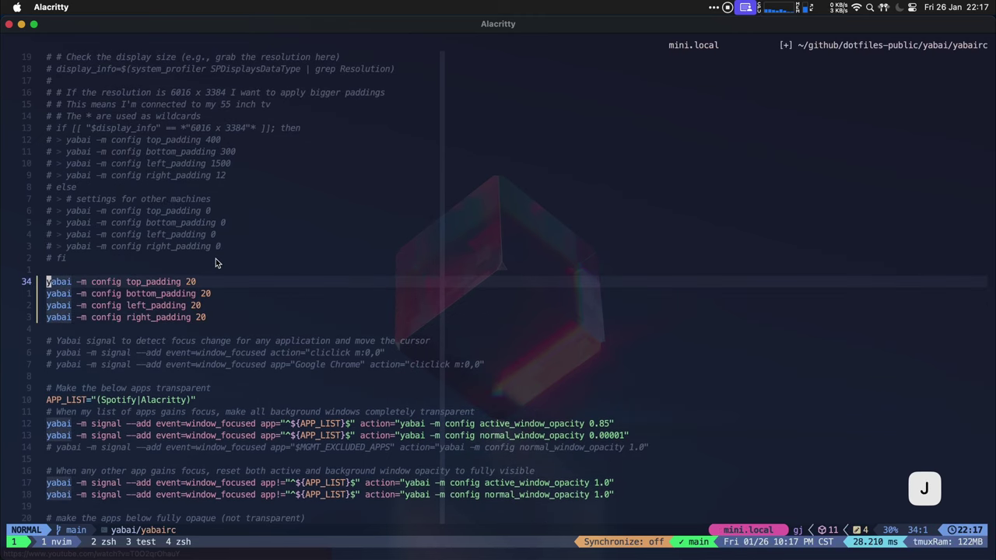
key(colon)
text(w)
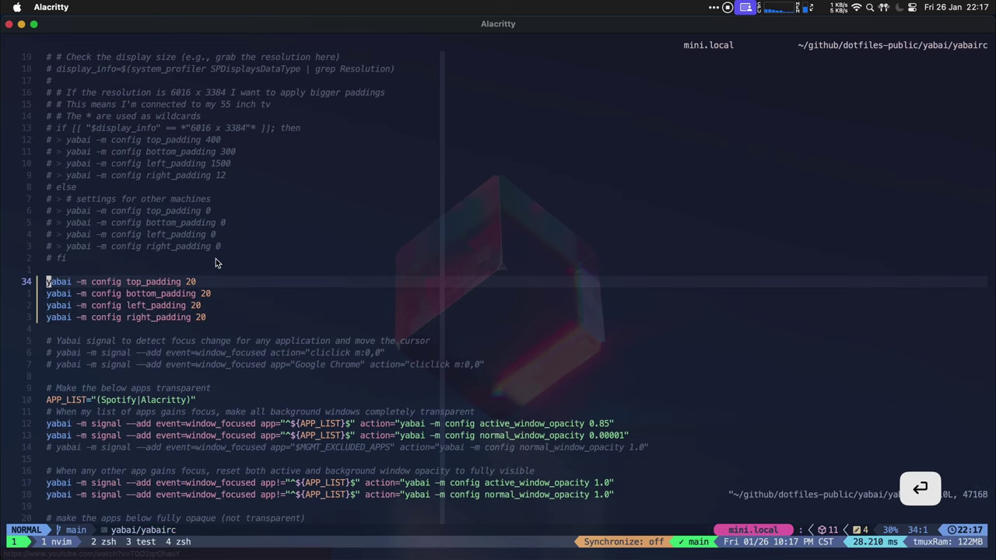
Split the tmux window vertically into two side-by-side panes and narrow the new shell pane.
key(ctrl+alt+super+b)
key(shift+backslash)
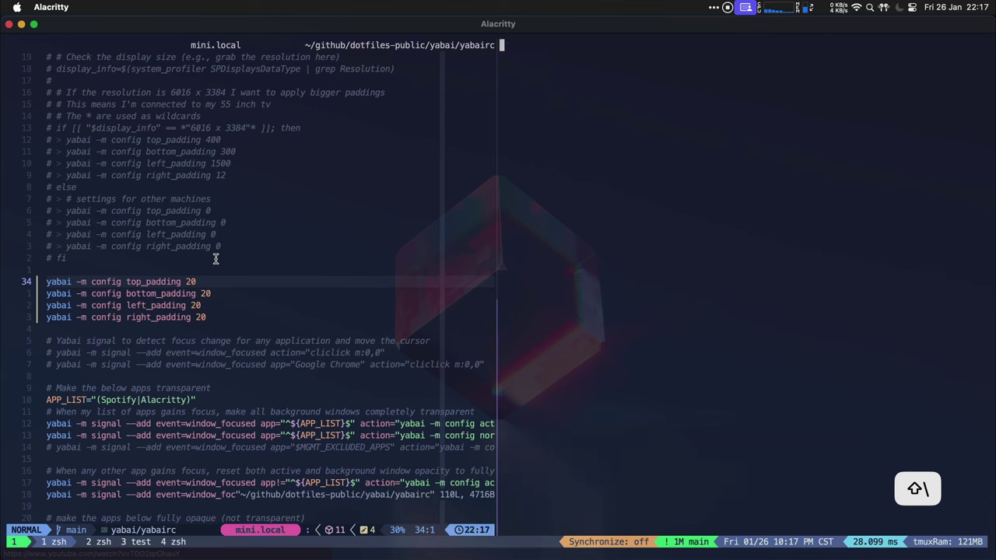
key(ctrl+alt+super+b)
key(Right)
key(Right)
key(Right)
key(Right)
key(Right)
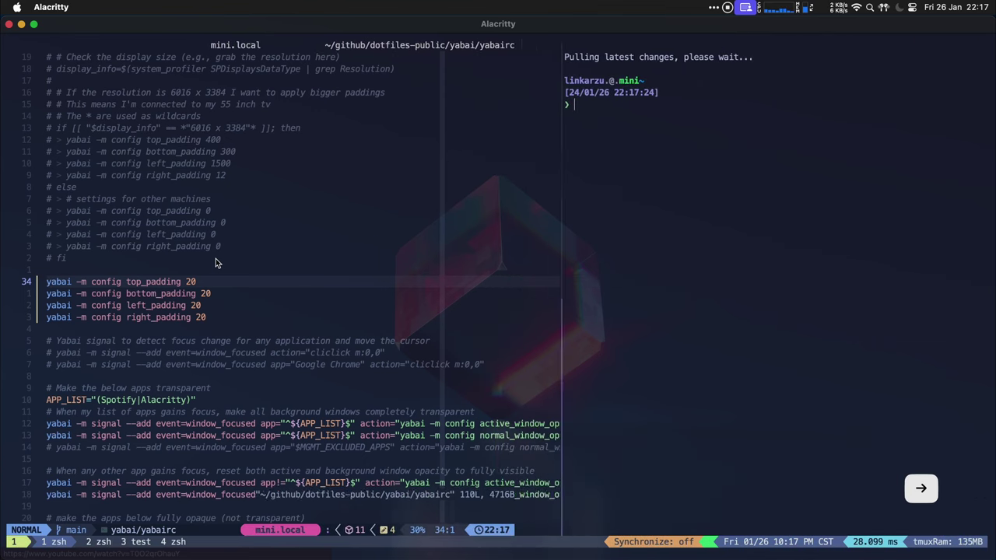
key(l)
Copy yabai --restart-service from the Safari article, run it in the new shell pane, and cycle through the windows to check their padding.
key(super+Tab)
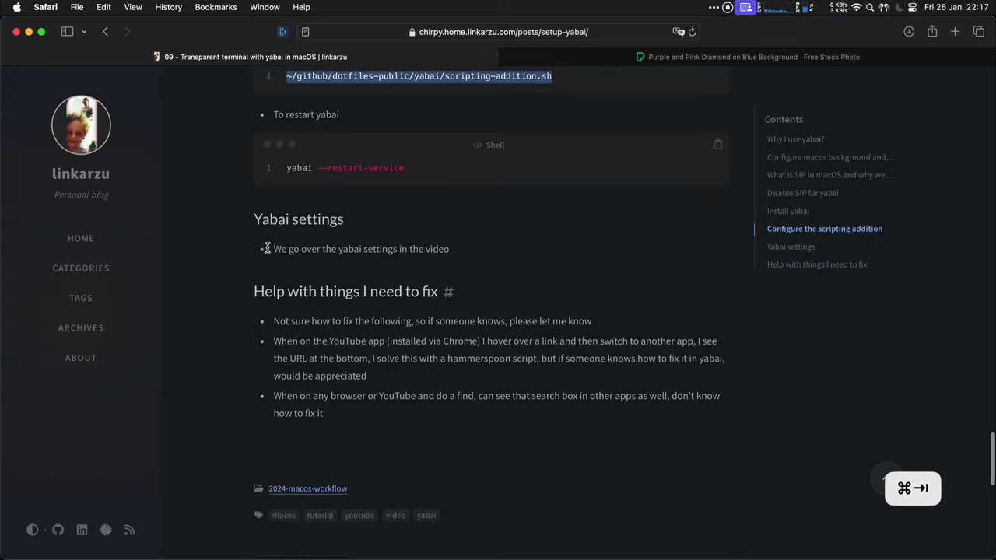
click(718, 222)
key(super+Tab)
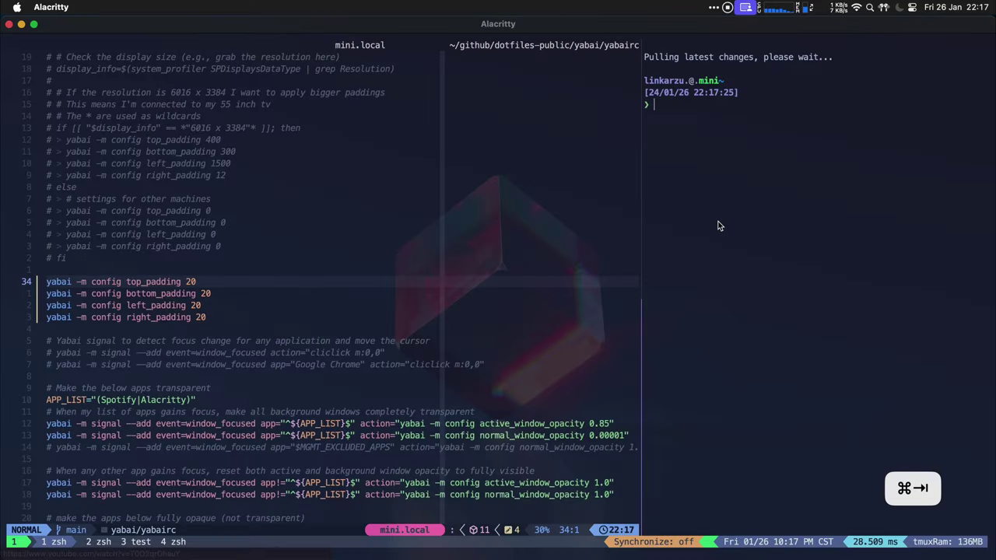
key(super+v)
key(Return)
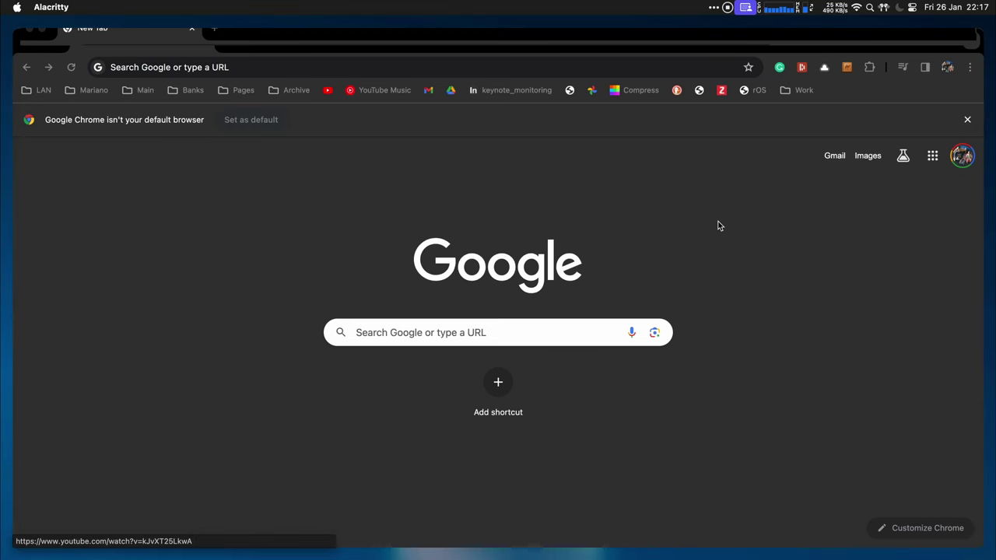
key(super+Tab)
key(super+Tab)
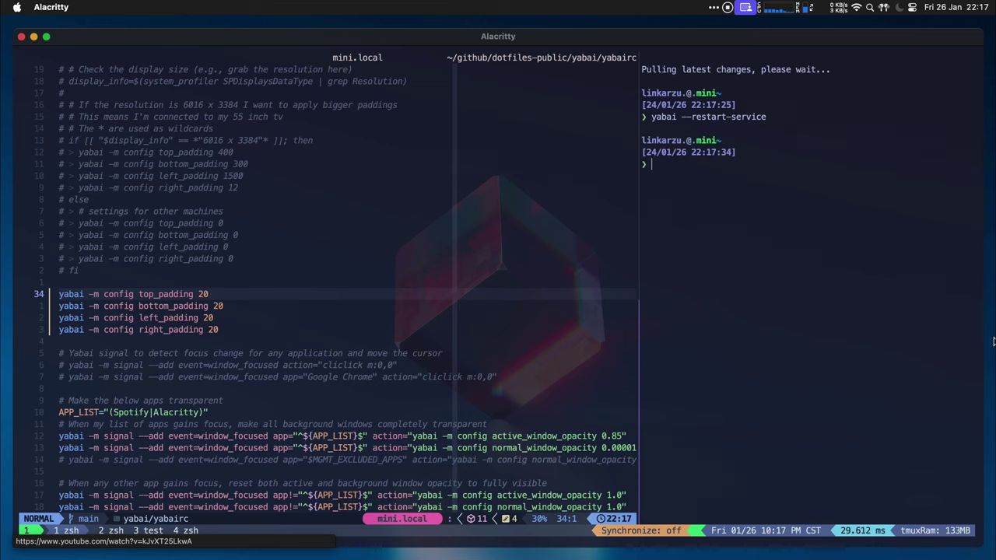
Return to yabairc in Neovim, change all four padding values to 50, and save the file.
key(ctrl+h)
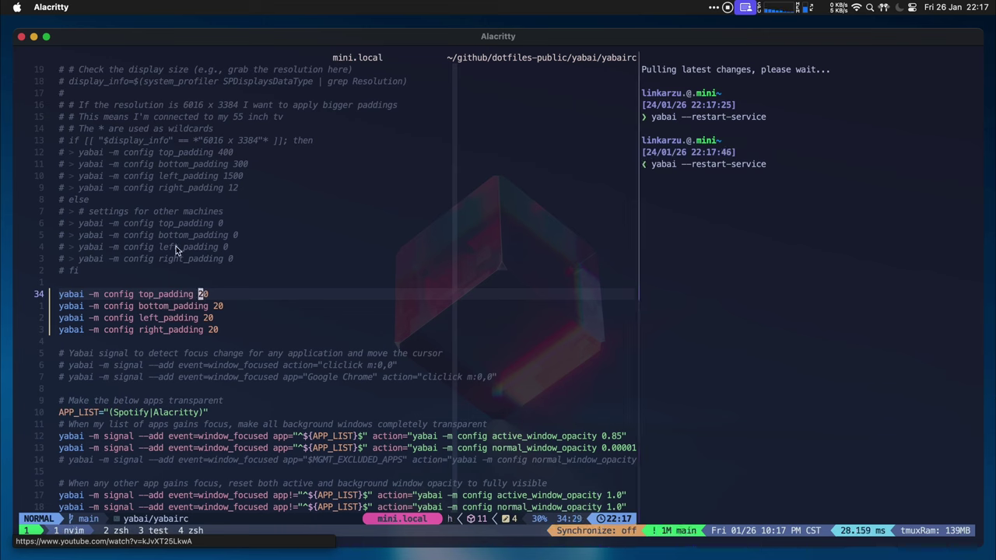
key(ctrl+n)
key(n)
key(n)
key(n)
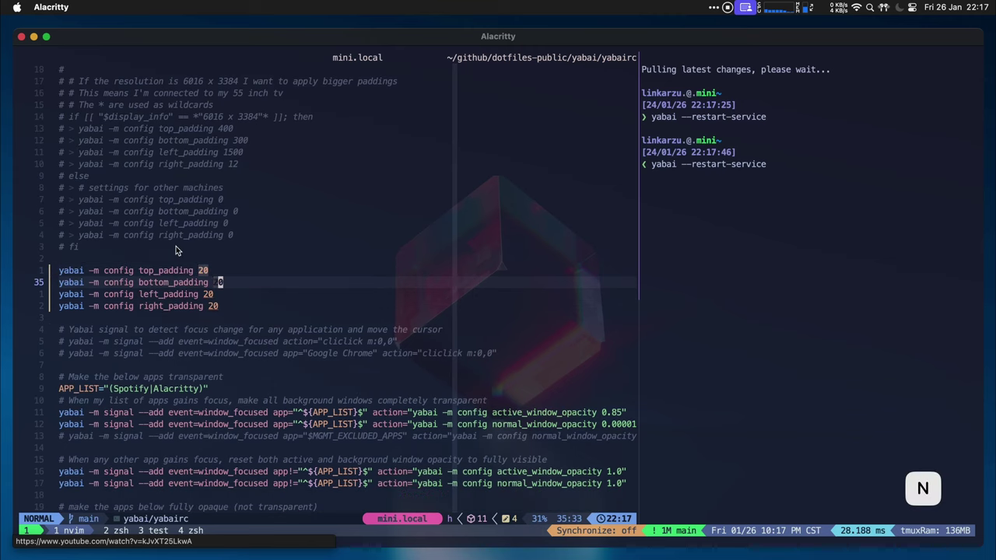
text(c50)
key(Escape)
text(:w)
key(Return)
Rerun yabai --restart-service in the shell pane and switch between Alacritty and Safari to check the larger padding.
key(ctrl+l)
key(Up)
key(Down)
key(Return)
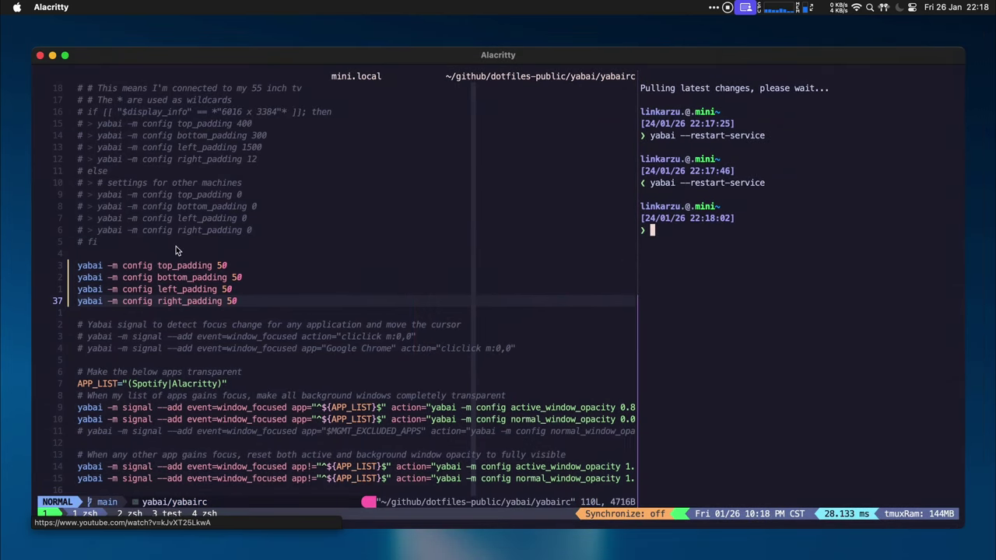
key(super+Tab)
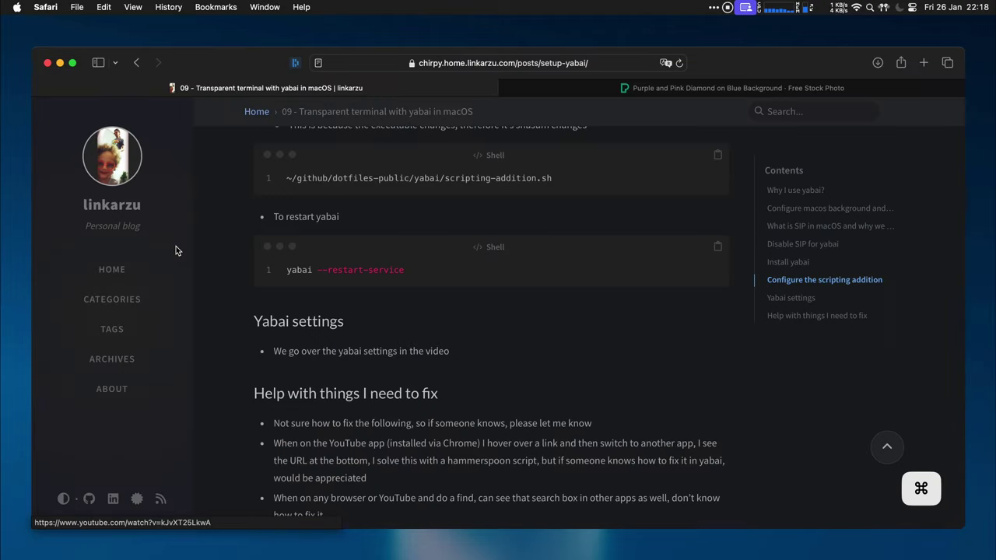
key(super+Tab)
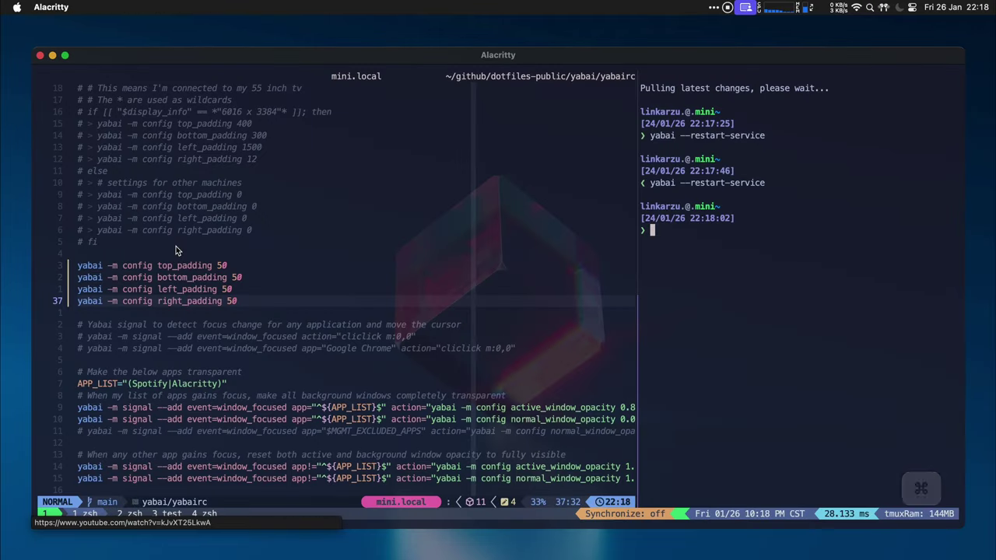
Undo the edits to the four padding lines in yabairc, including their uncommenting, and save the file.
key(ctrl+alt+super+h)
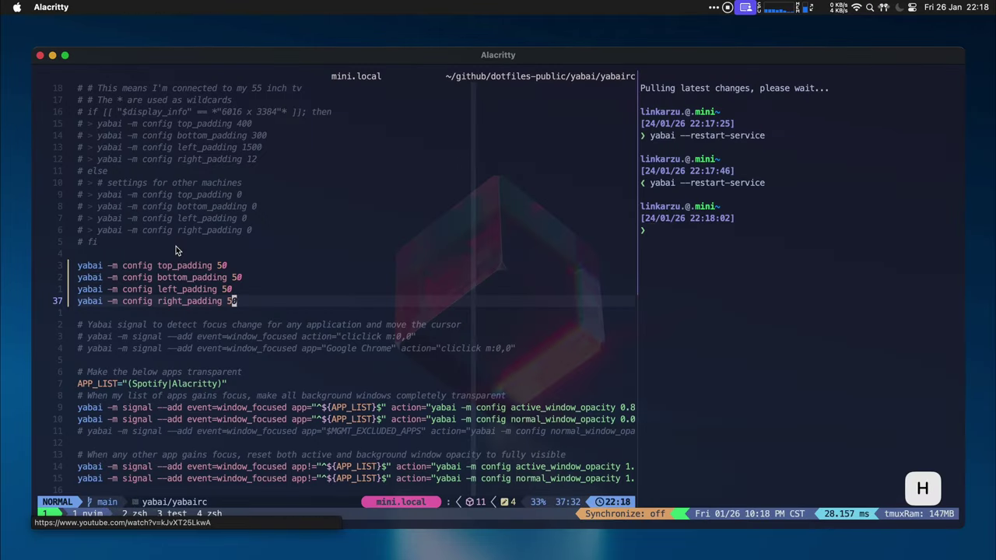
key(j)
key(u)
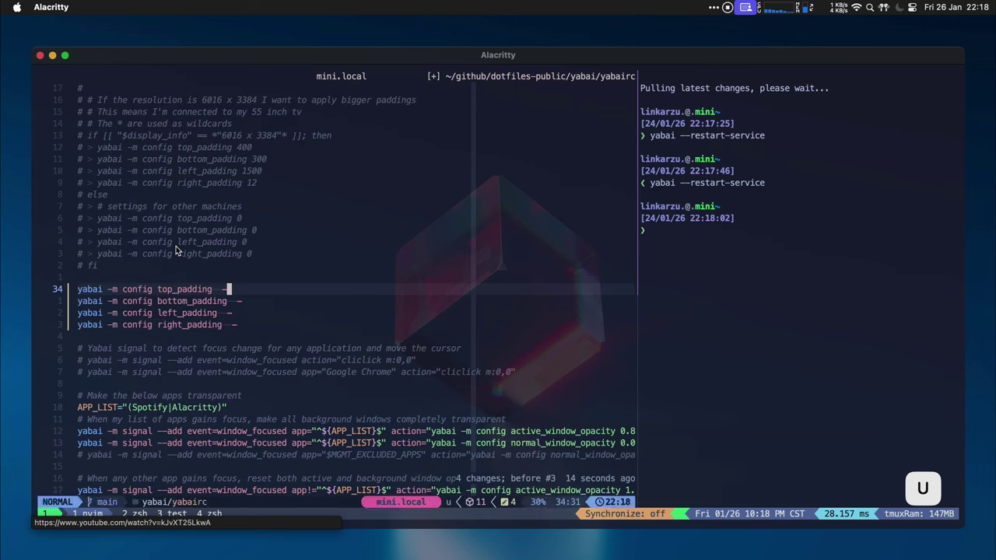
key(u)
key(u)
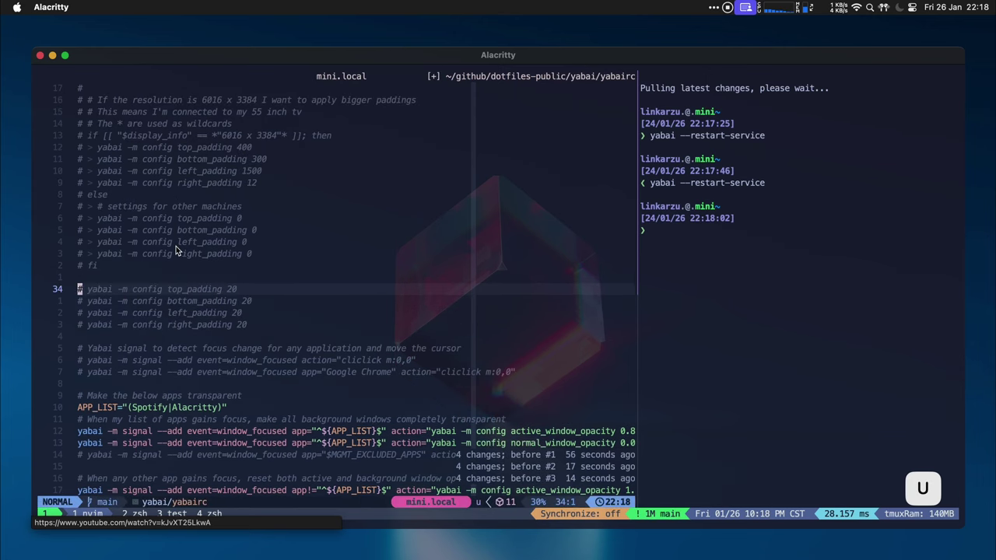
key(j)
key(j)
key(j)
key(Return)
Restart the yabai service from the shell pane to apply the restored yabairc.
key(ctrl+alt+super+l)
key(Up)
key(Return)
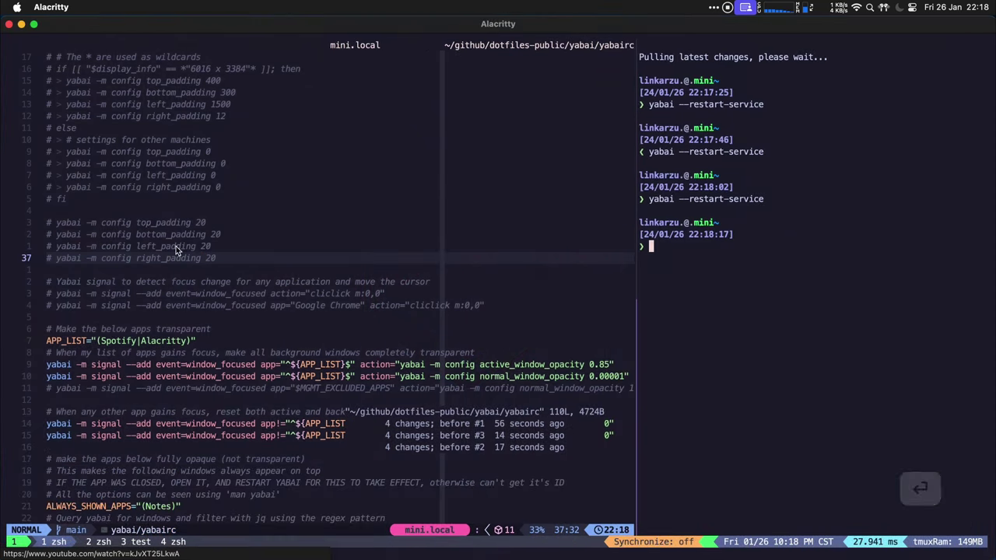
Examine the APP_LIST line in yabairc that defines which apps are made transparent.
key(super+Tab)
key(super+Tab)
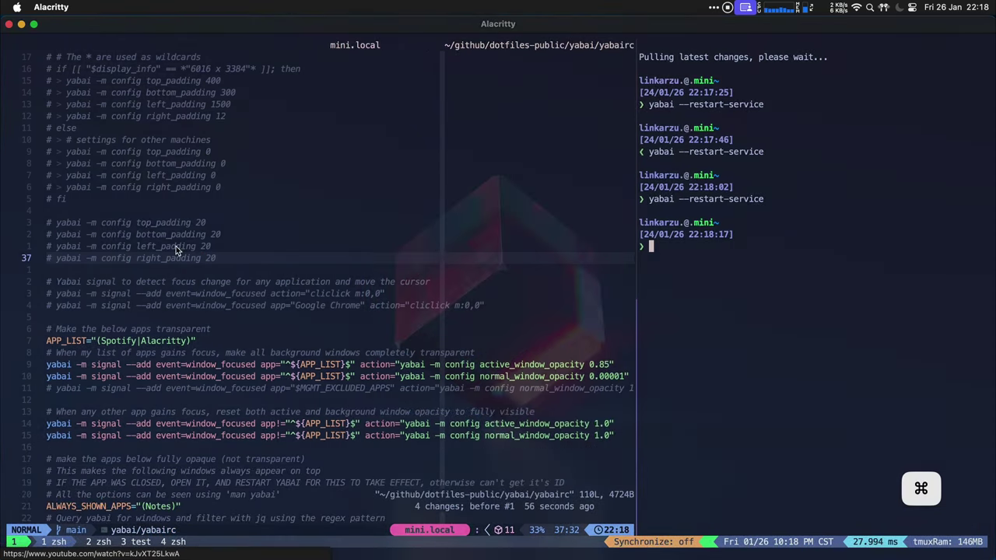
key(shift+j)
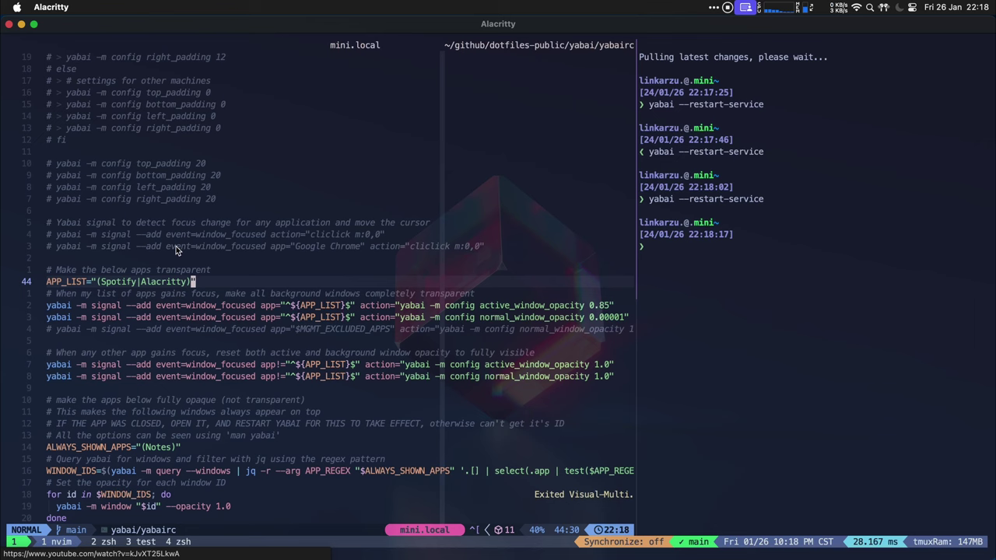
key(h)
key(h)
key(h)
key(h)
key(h)
key(h)
key(h)
key(h)
key(h)
key(h)
key(h)
key(h)
key(h)
key(h)
key(h)
key(h)
key(h)
key(h)
key(h)
key(l)
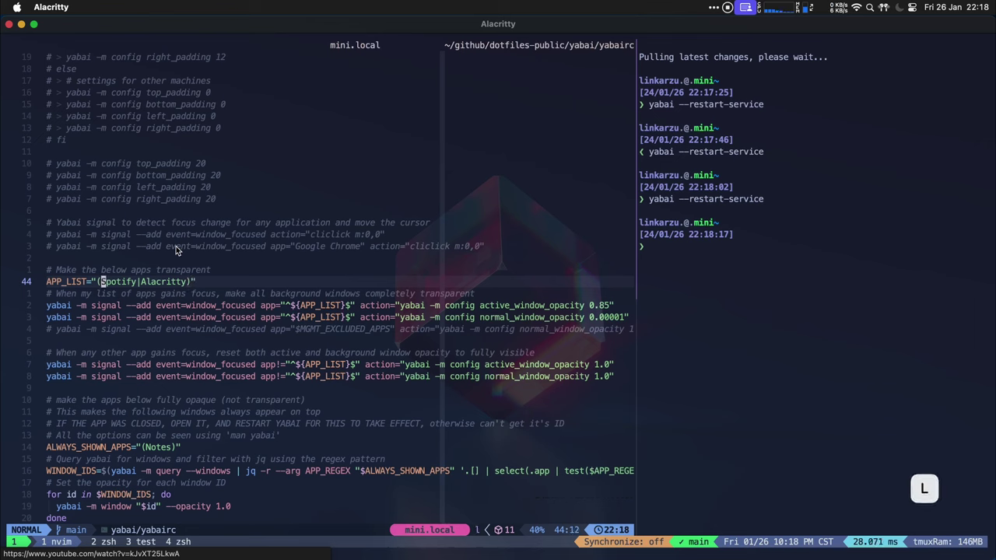
key(l)
key(l)
key(l)
key(l)
key(l)
key(l)
key(l)
key(l)
key(l)
key(l)
key(l)
key(h)
key(h)
key(h)
key(h)
key(h)
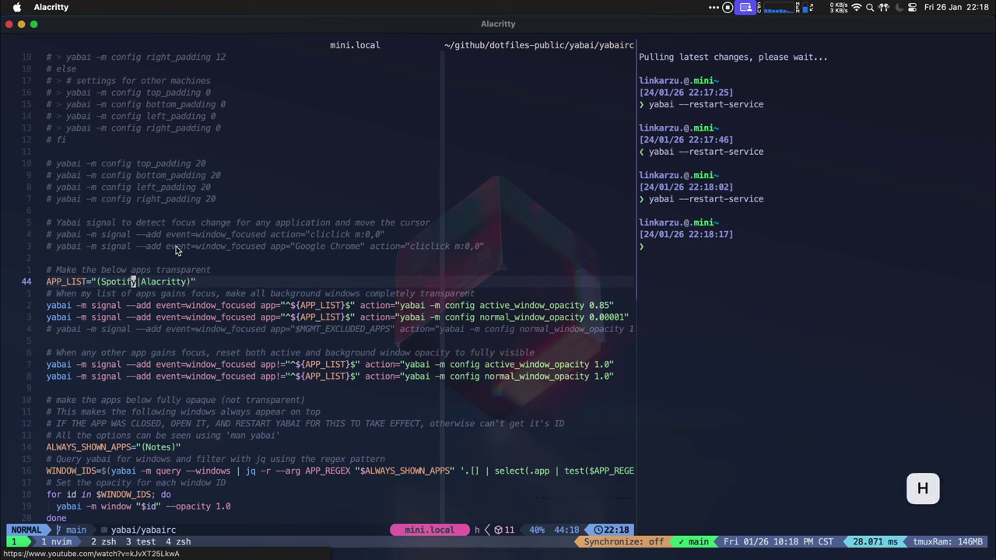
key(l)
key(l)
key(l)
key(l)
key(l)
key(l)
key(l)
key(l)
key(l)
key(l)
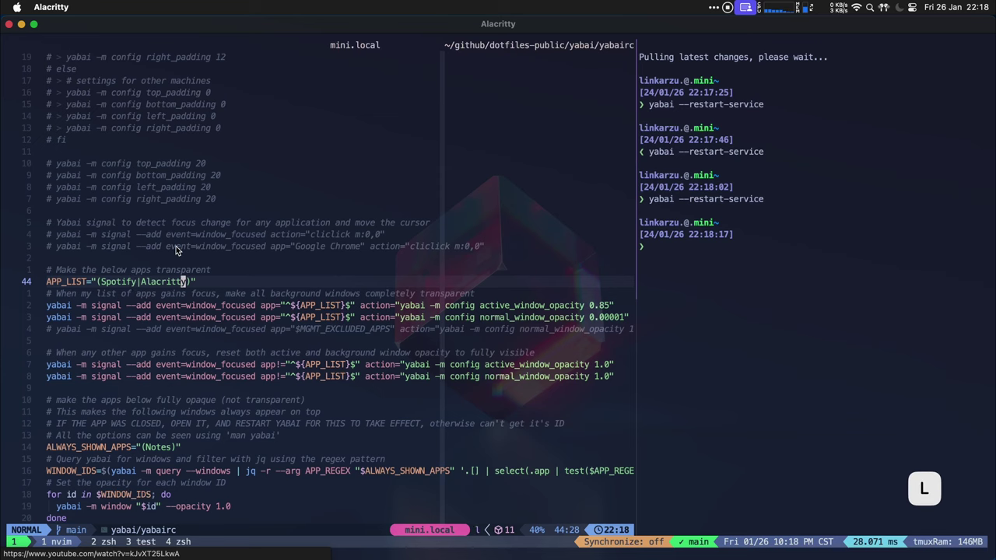
Switch through Spotify, Obsidian and Safari to compare their transparency, and return to Alacritty.
key(super+s)
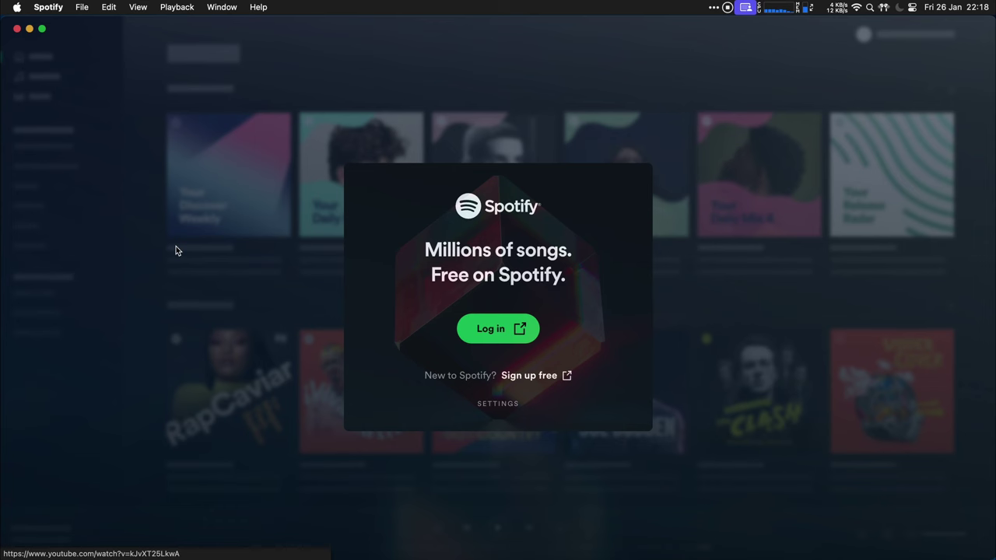
key(ctrl+alt+shift+super)
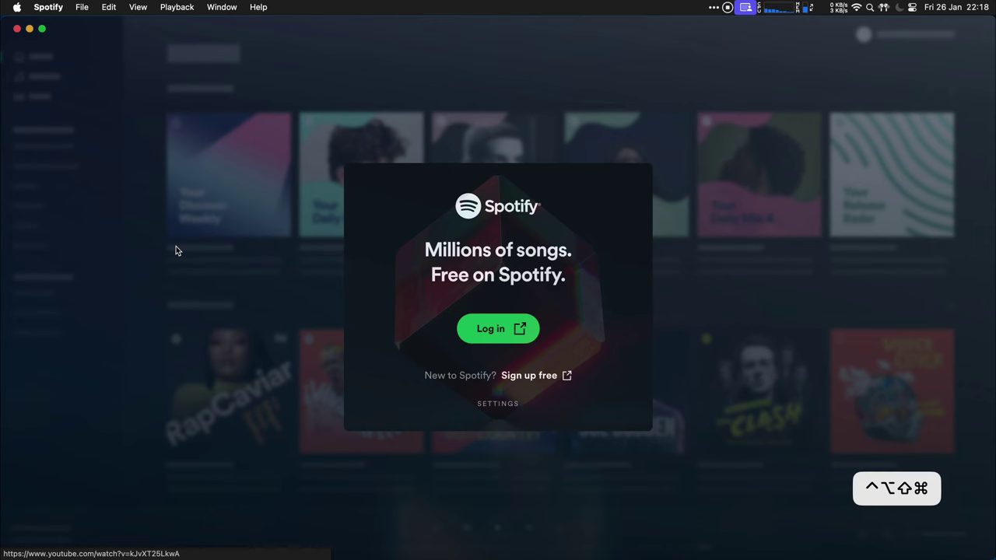
key(ctrl+alt+shift+super+s)
key(super+o)
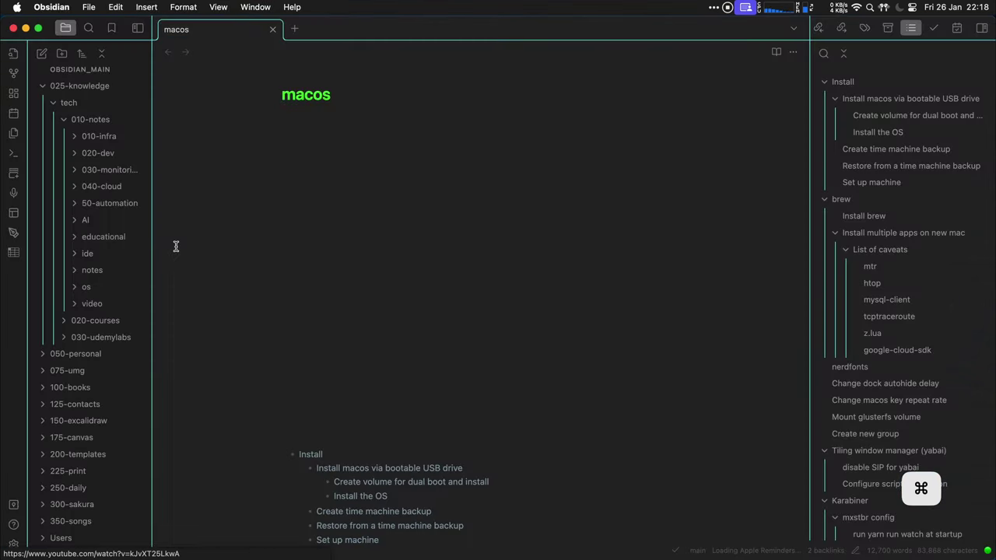
key(super+b)
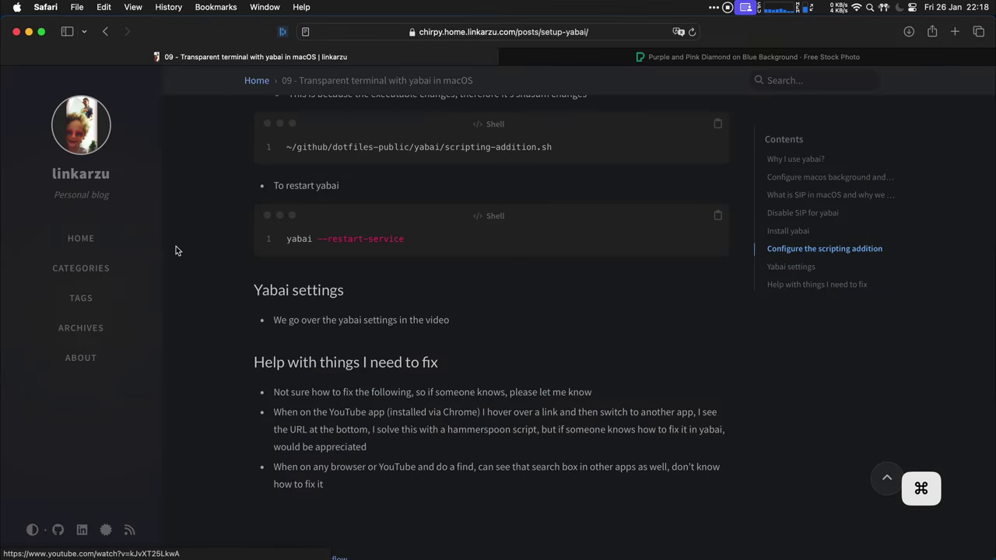
key(super+t)
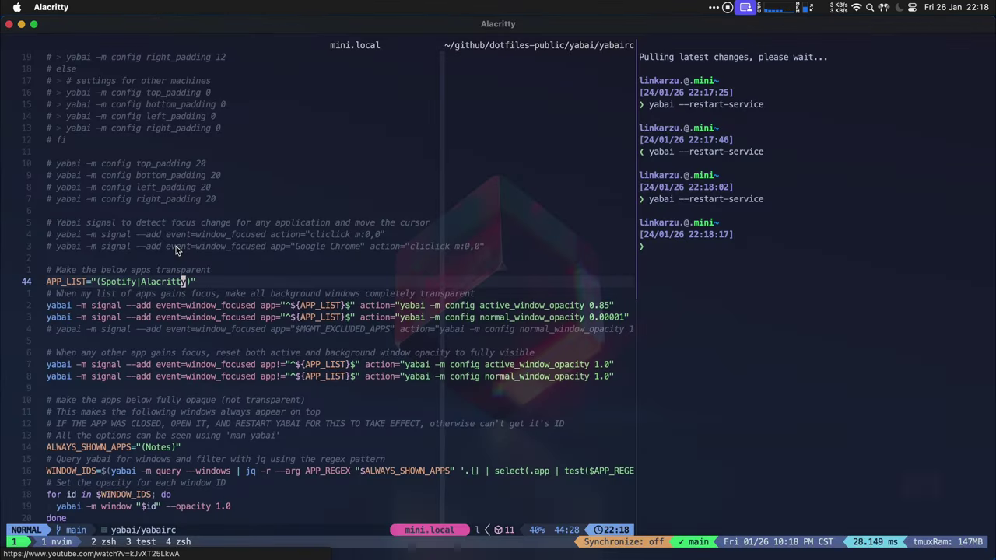
Review the focus signal lines beneath APP_LIST and go back over the apps in the list.
key(j)
key(j)
key(j)
key(j)
key(k)
key(k)
key(k)
key(k)
key(h)
key(h)
key(h)
key(h)
key(h)
key(h)
key(h)
key(h)
key(h)
key(h)
key(h)
key(h)
key(h)
key(h)
key(h)
key(h)
key(h)
Add YouTube as a third app at the end of APP_LIST in yabairc and save the file.
key(l)
key(l)
key(l)
key(l)
key(l)
key(l)
key(l)
key(l)
key(l)
key(l)
key(l)
key(l)
key(l)
key(l)
key(l)
key(l)
key(l)
key(l)
key(l)
key(h)
key(i)
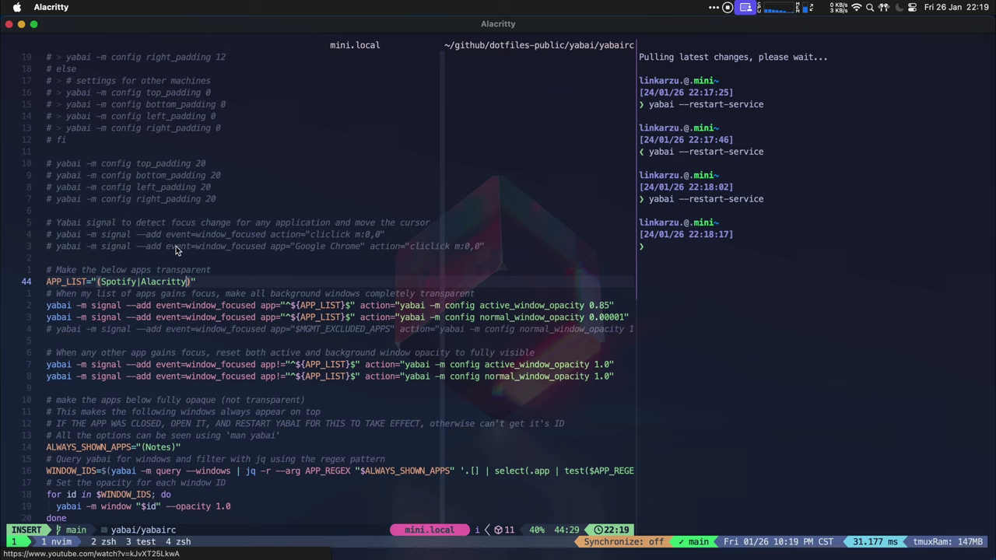
text(|)
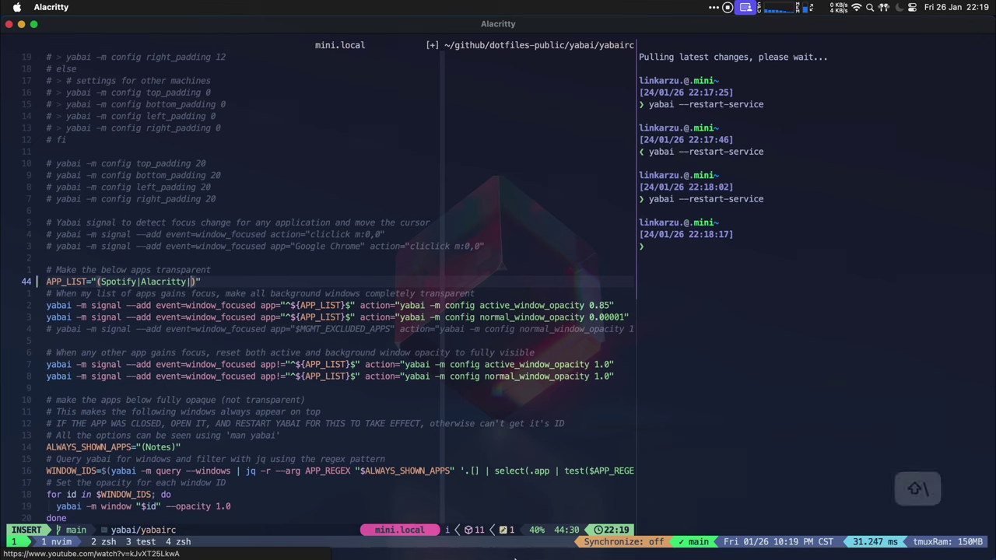
mouse_move(554, 545)
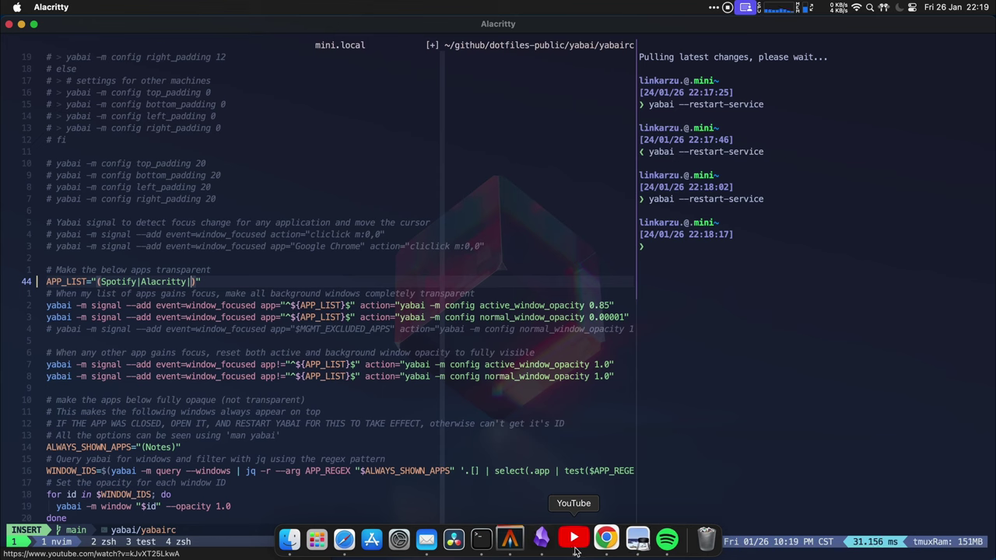
text(YouTube)
text(jk)
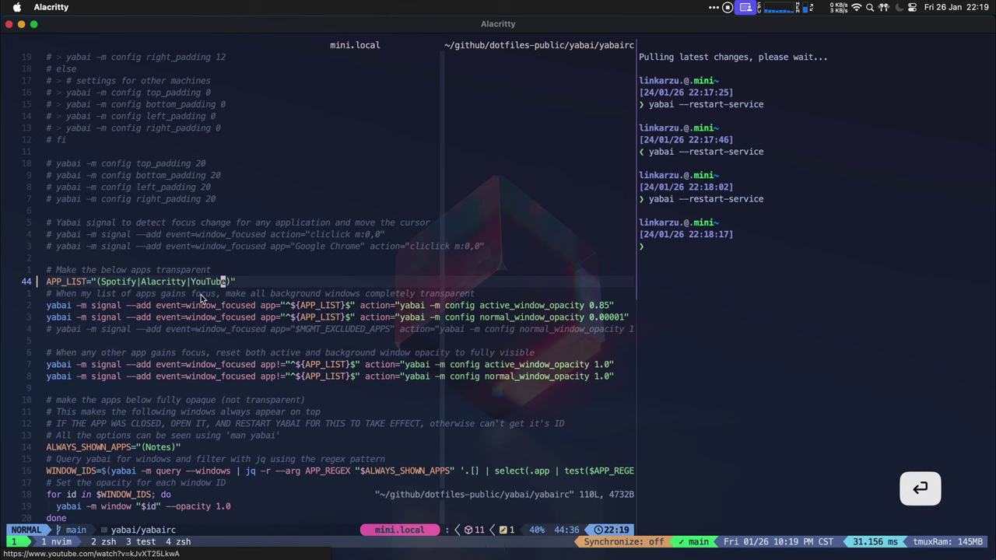
Run yabai --restart-service in the shell pane, open YouTube to check its transparency, and return to Alacritty.
key(ctrl+l)
key(Up)
key(Return)
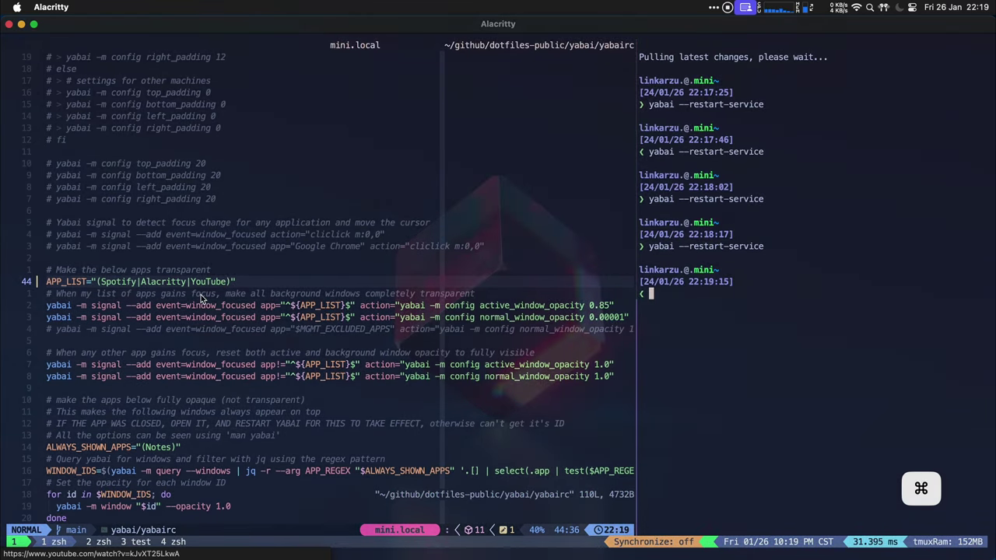
key(super+alt+y)
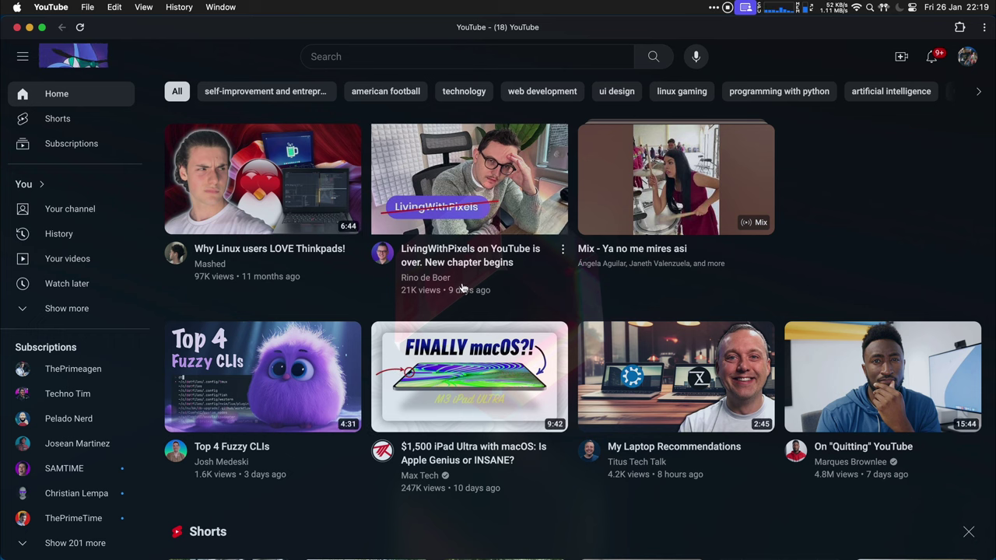
mouse_move(559, 283)
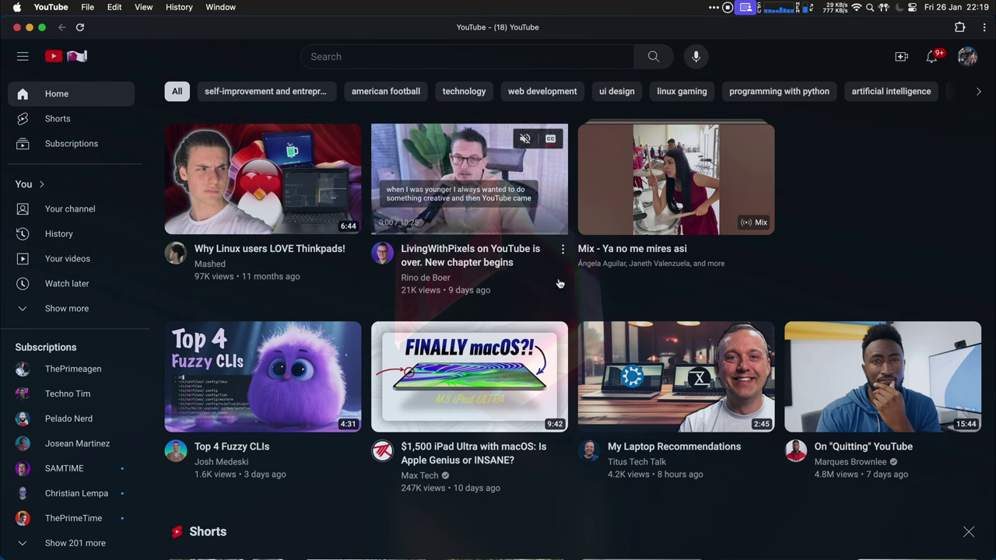
key(ctrl+alt+super+c)
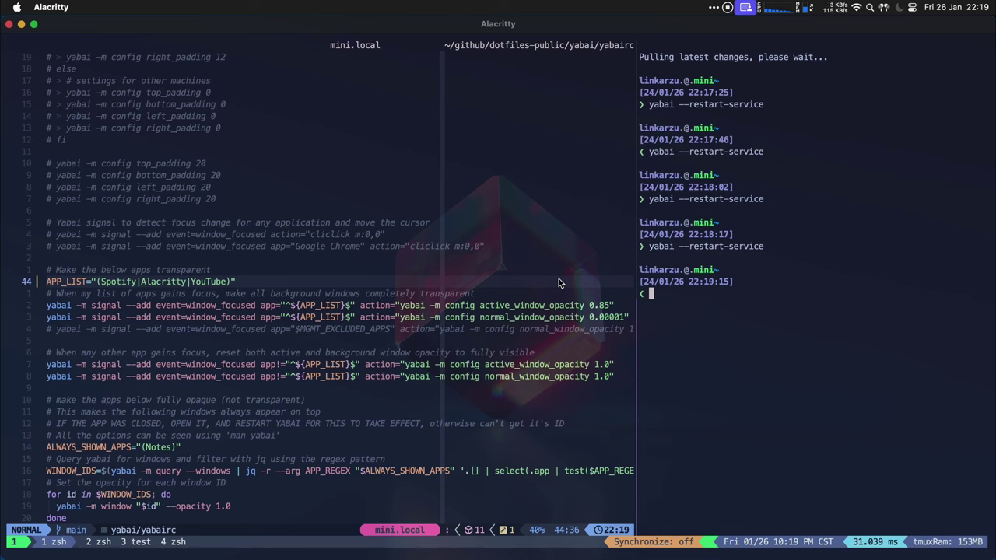
Undo the addition of YouTube to APP_LIST in yabairc and save the file.
key(ctrl+alt+super+b)
key(u)
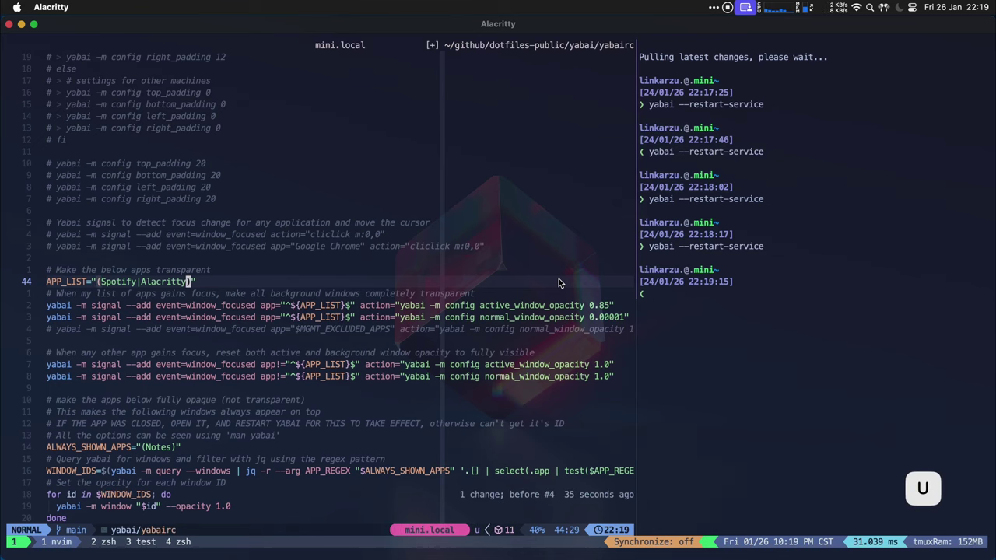
key(ctrl+alt+shift+super+b)
key(Escape)
text(:w)
key(Return)
Restart the yabai service from the shell pane and reopen YouTube to check its opacity.
key(ctrl+alt+shift+super+b)
key(Up)
key(Return)
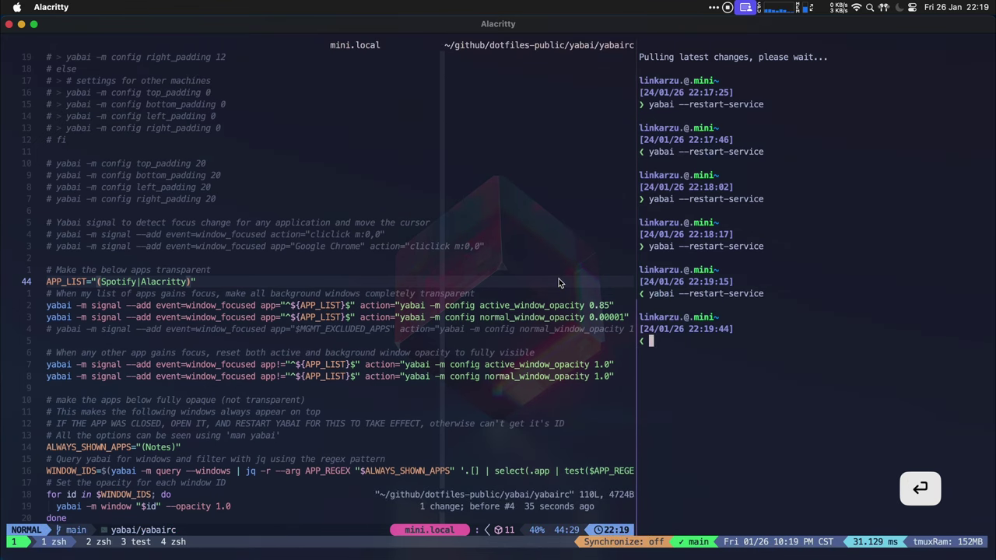
key(super+q)
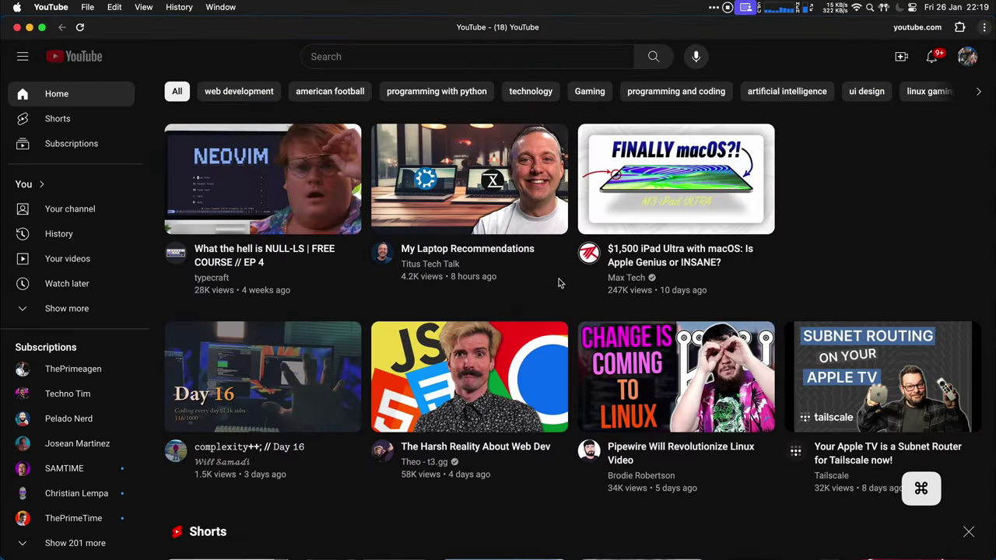
Return to yabairc and examine the active and normal window opacity values in the signals for APP_LIST apps gaining focus.
key(ctrl+h)
key(j)
key(j)
key(j)
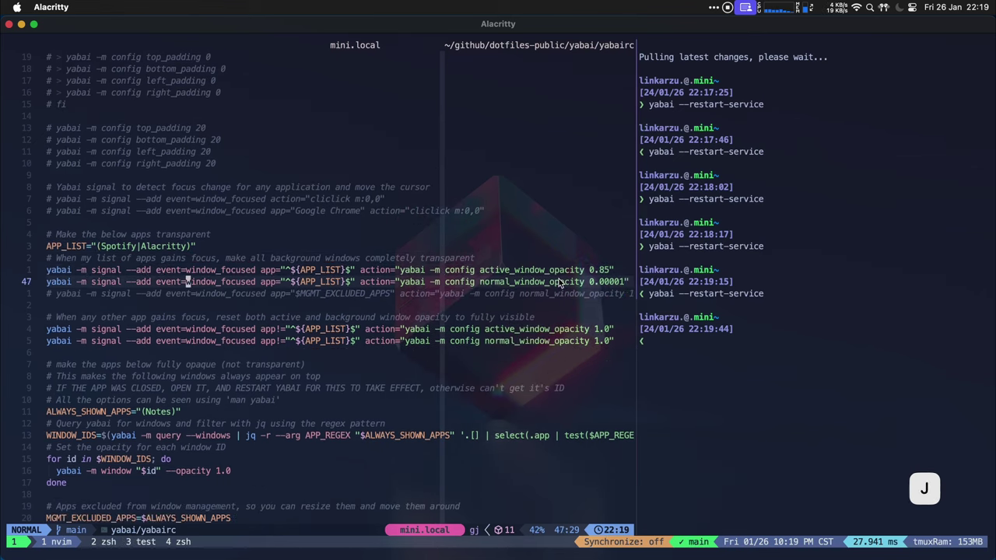
key(k)
key(l)
key(h)
key(k)
key(w)
key(w)
key(w)
key(w)
key(w)
key(w)
key(w)
key(w)
key(w)
key(w)
key(w)
key(w)
key(w)
key(w)
key(w)
key(w)
key(w)
key(w)
key(w)
key(w)
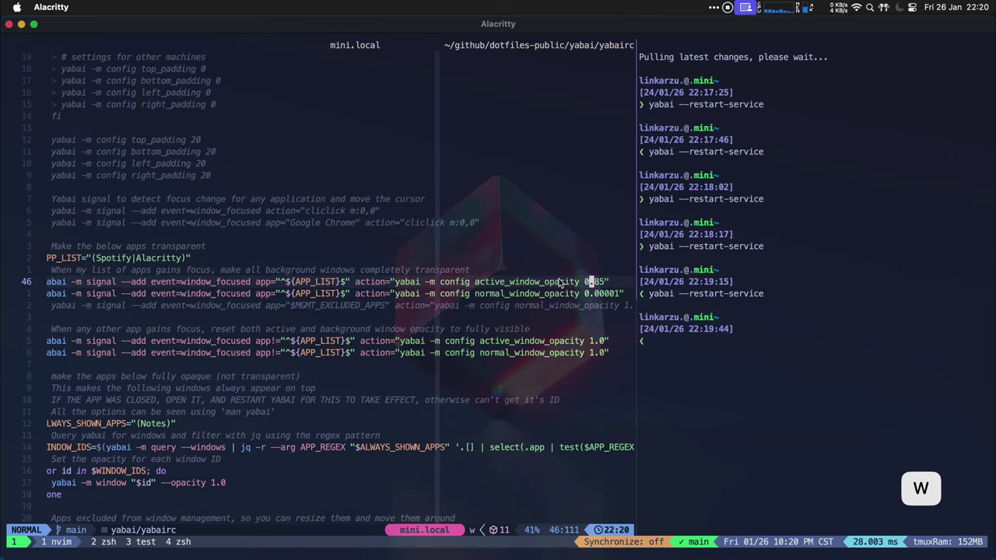
key(l)
key(l)
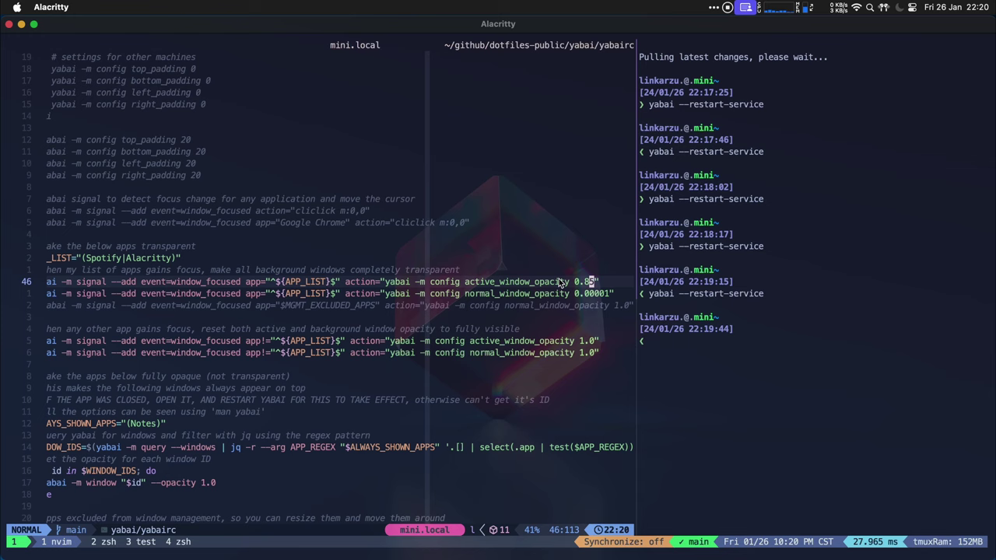
key(h)
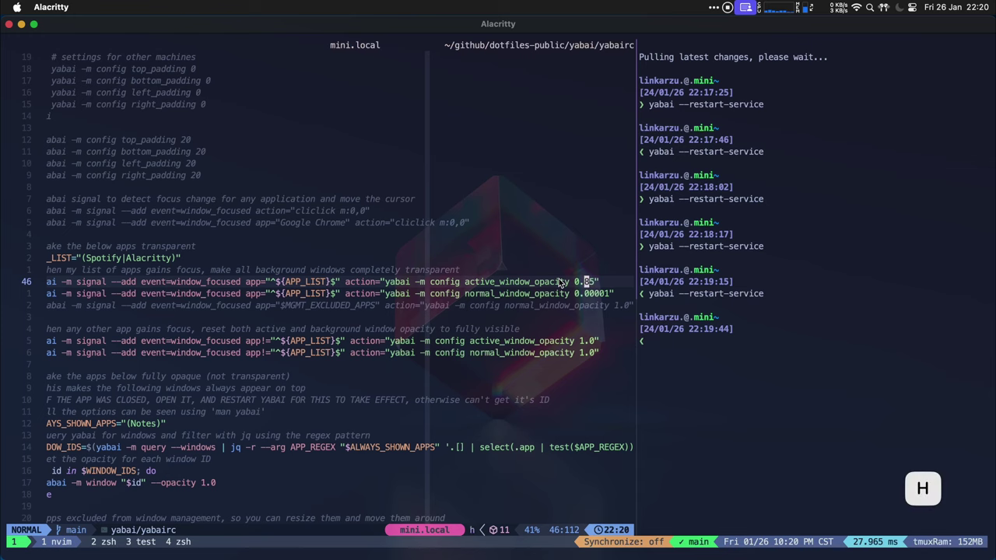
key(j)
key(l)
key(l)
key(l)
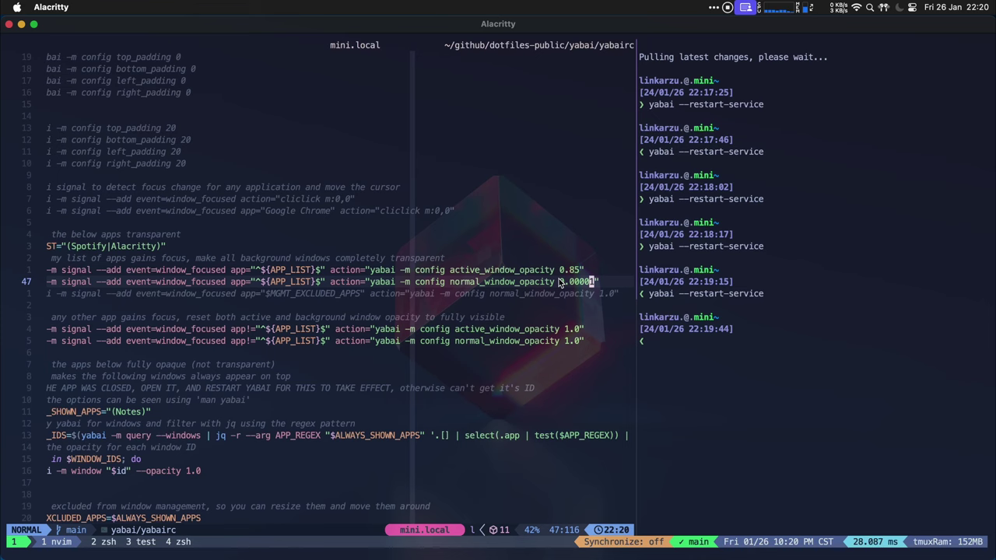
Examine the active and normal window opacity values in the yabairc signals for apps outside APP_LIST gaining focus.
key(j)
key(j)
key(j)
key(j)
key(h)
key(h)
key(h)
key(h)
key(h)
key(h)
key(h)
key(h)
key(h)
key(h)
key(h)
key(h)
key(h)
key(h)
key(h)
key(h)
key(h)
key(h)
key(h)
key(h)
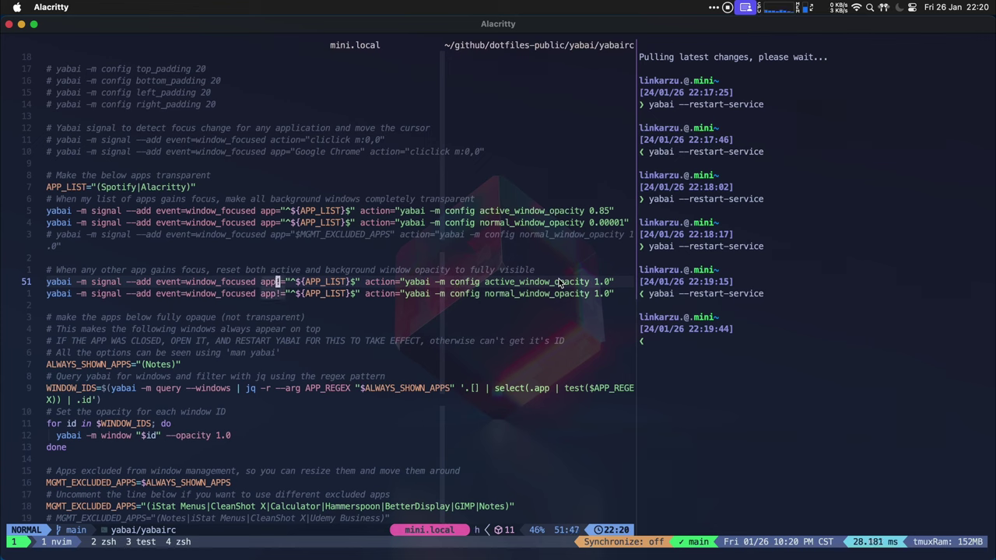
key(l)
key(l)
key(l)
key(l)
key(l)
key(l)
key(l)
key(l)
key(l)
key(l)
key(l)
key(l)
key(l)
key(l)
key(l)
key(l)
key(l)
key(l)
key(l)
key(l)
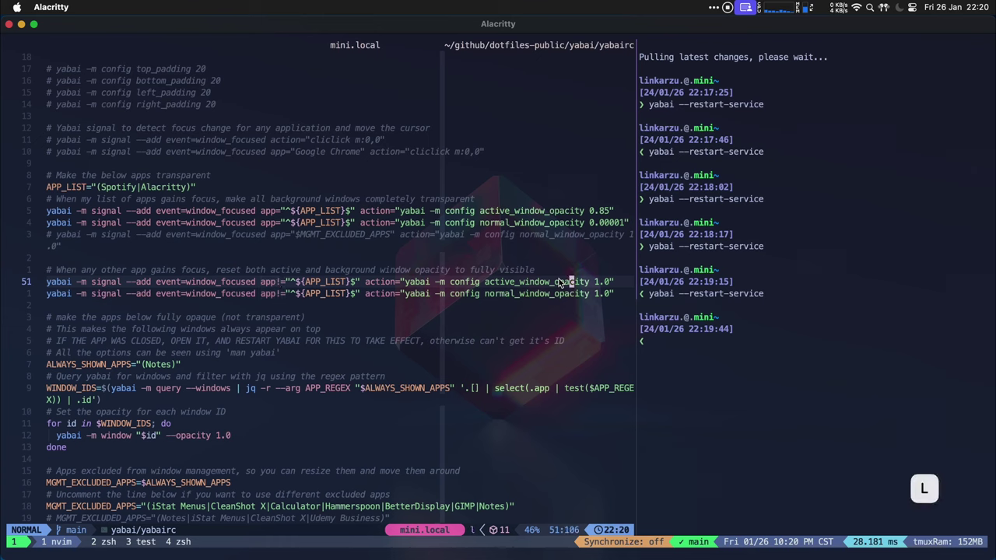
key(l)
key(l)
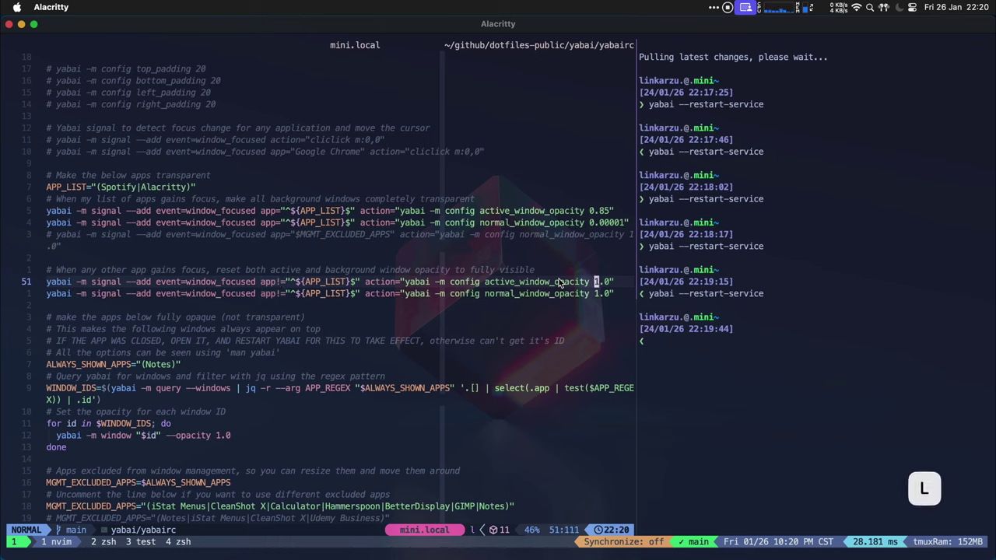
key(g)
key(j)
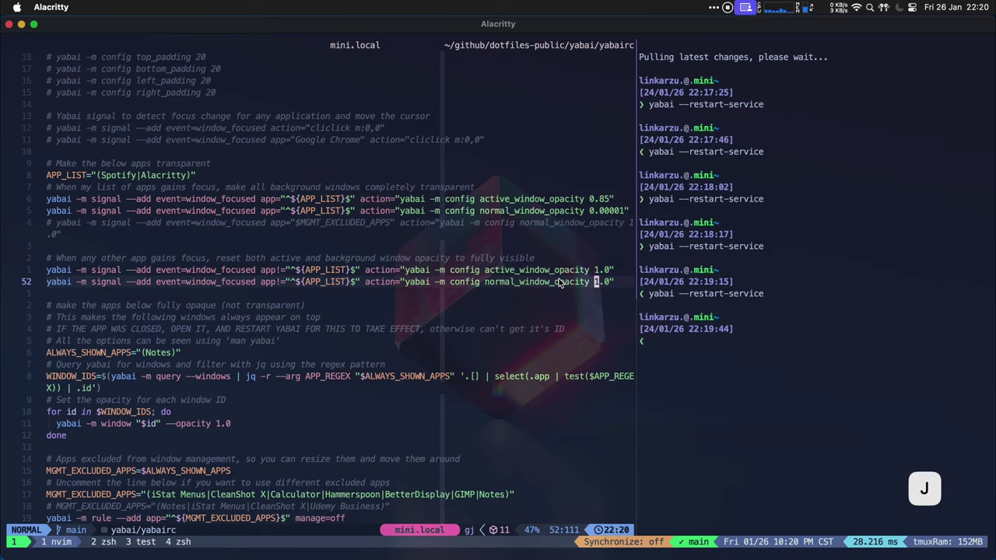
key(l)
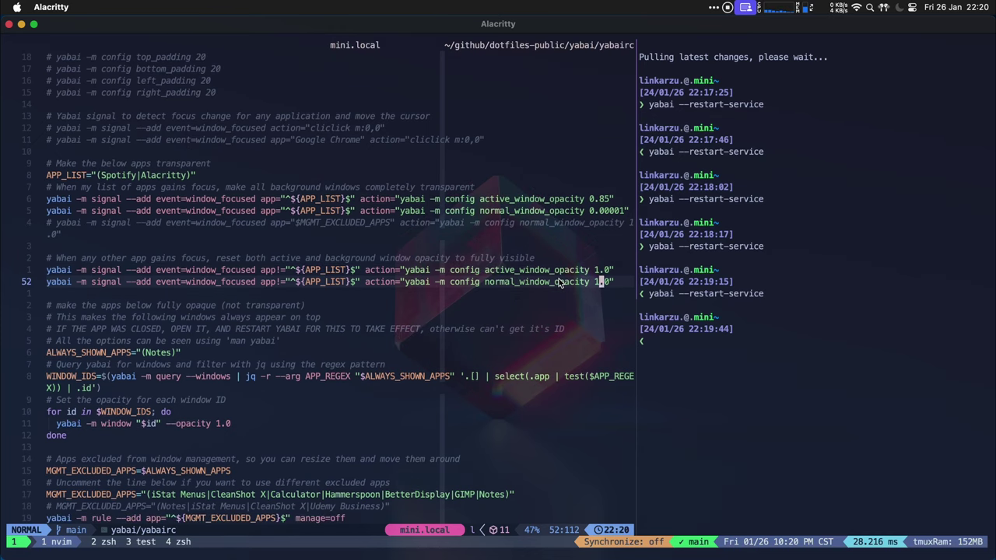
Add Calculator after Notes in the ALWAYS_SHOWN_APPS list in yabairc and save the file.
key(g)
key(j)
key(g)
key(j)
key(g)
key(j)
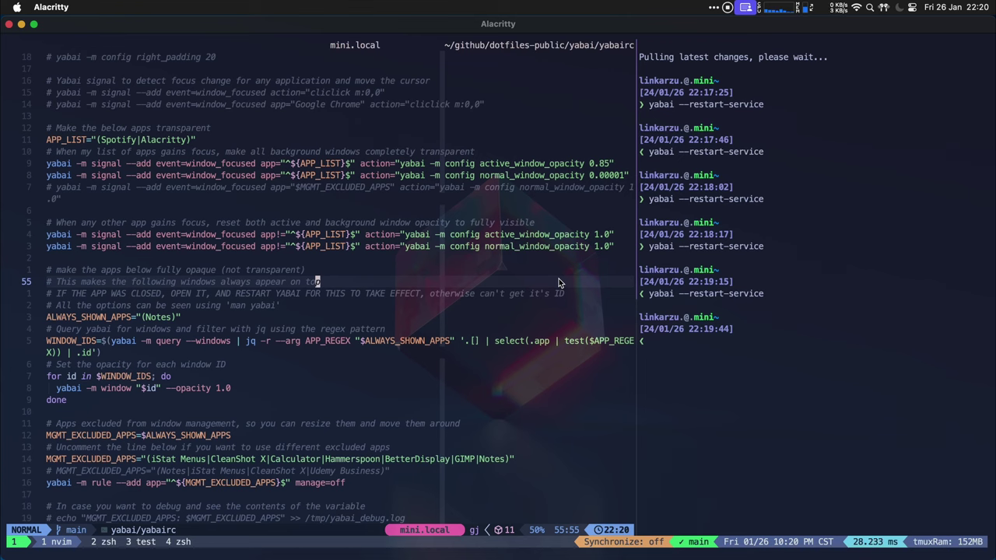
key(j)
key(j)
key(j)
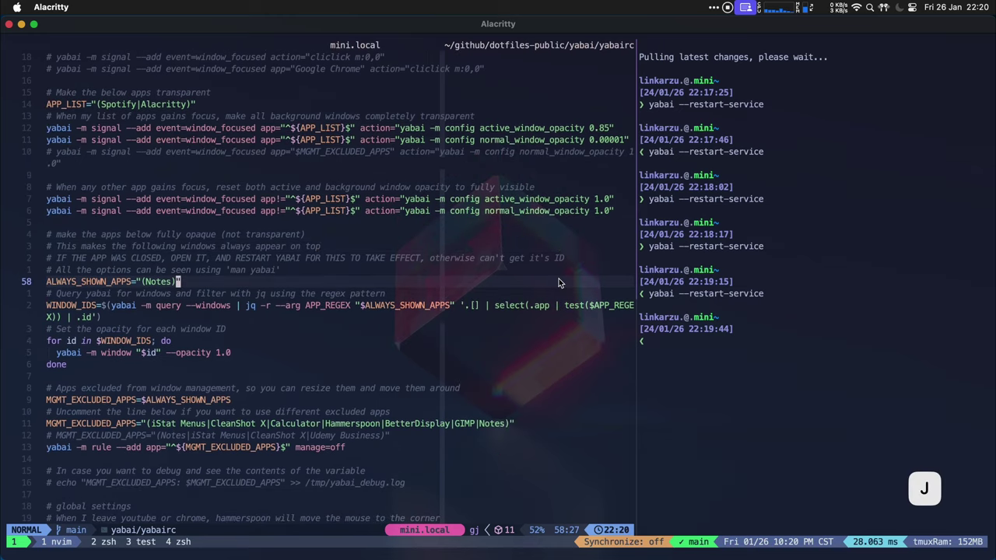
key(h)
key(h)
key(l)
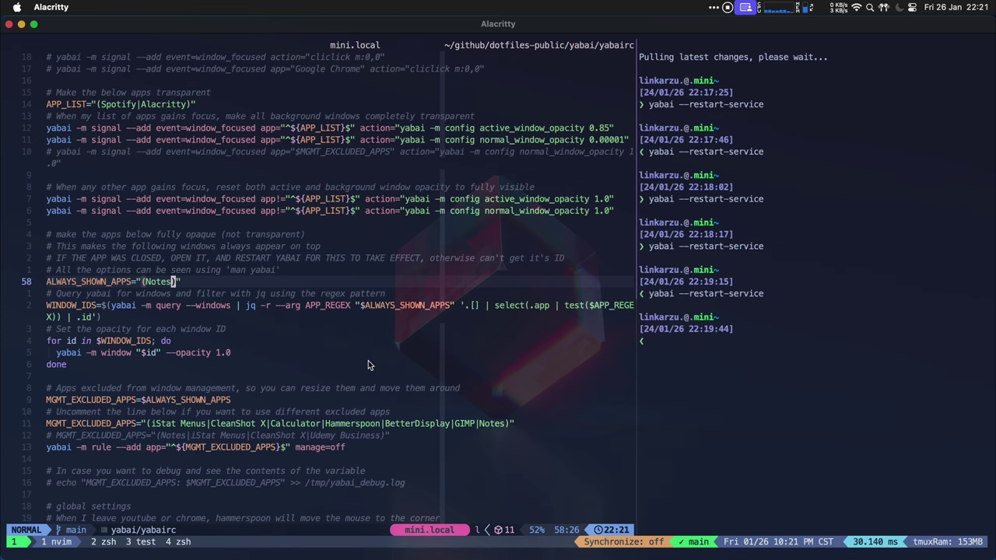
key(shift+k)
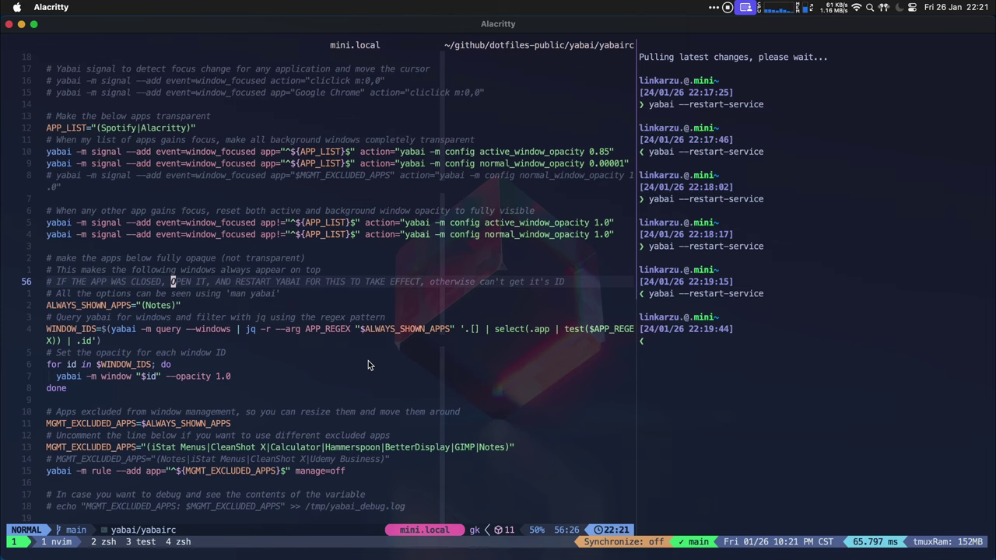
key(shift+j)
text(i|Calculat)
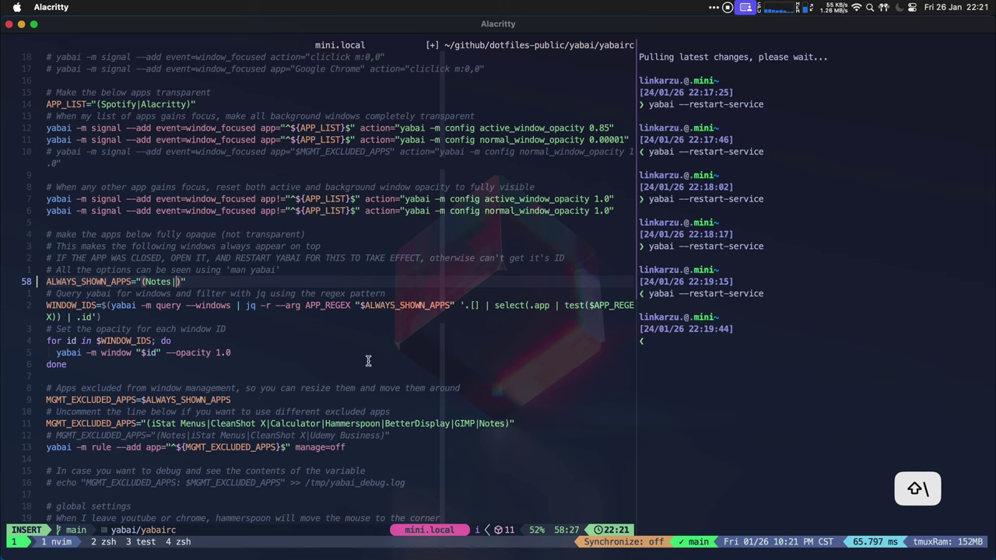
text(or)
key(Escape)
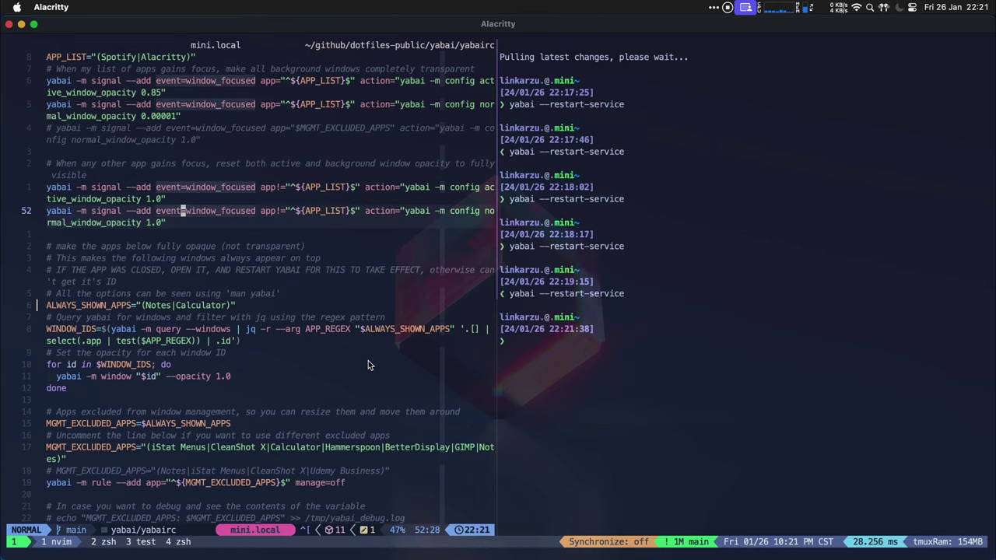
Run yabai --restart-service in the shell pane to apply the ALWAYS_SHOWN_APPS change.
key(ctrl+alt+shift+super+b)
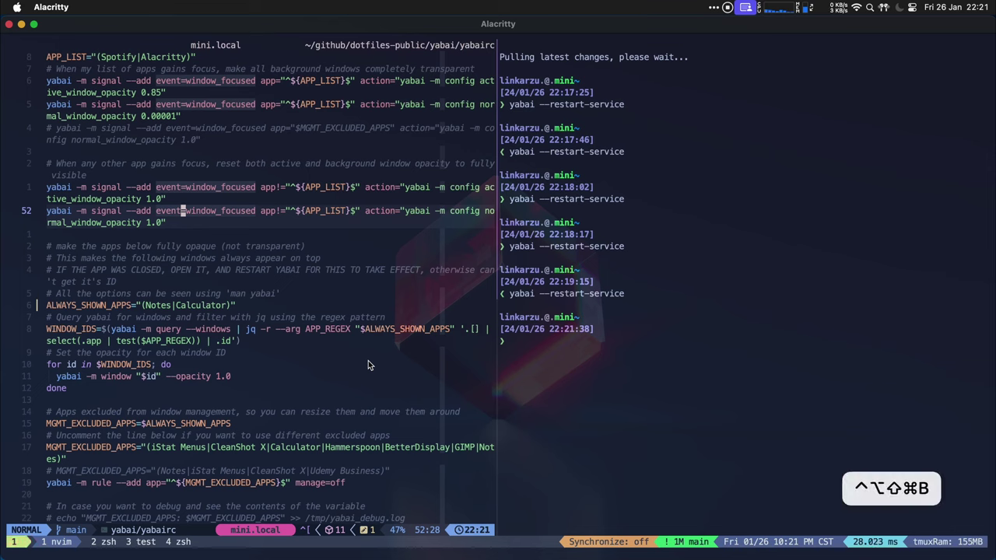
key(l)
key(Up)
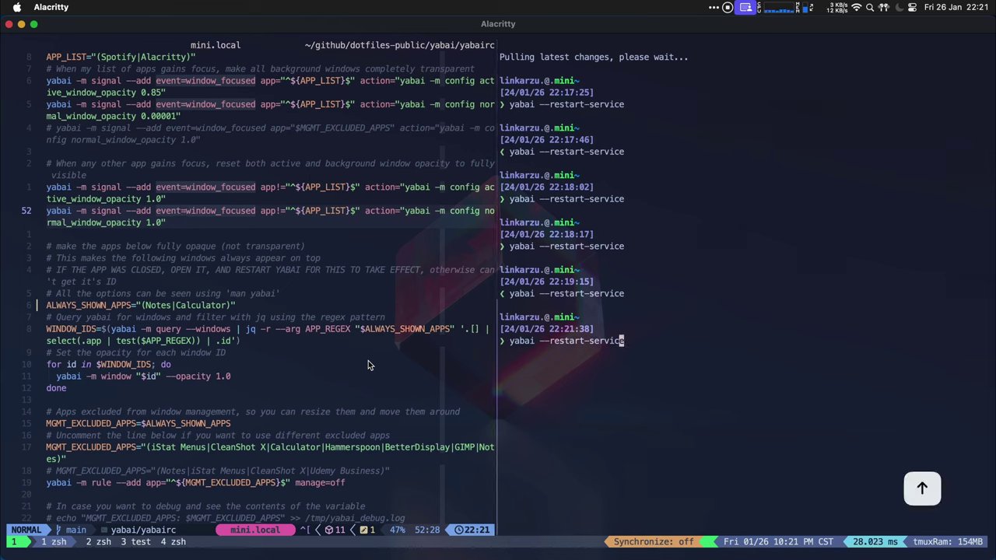
key(Return)
Bring up Calculator, move its window over the shell pane, and return to Alacritty to check that it stays shown.
key(super)
key(super+Tab)
key(ctrl+alt+super+t)
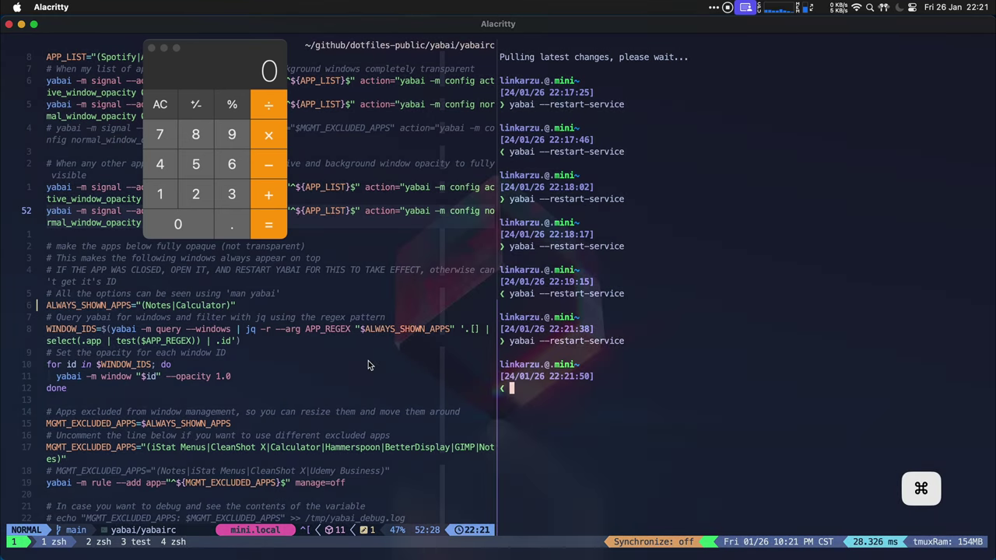
drag(210, 57, 770, 192)
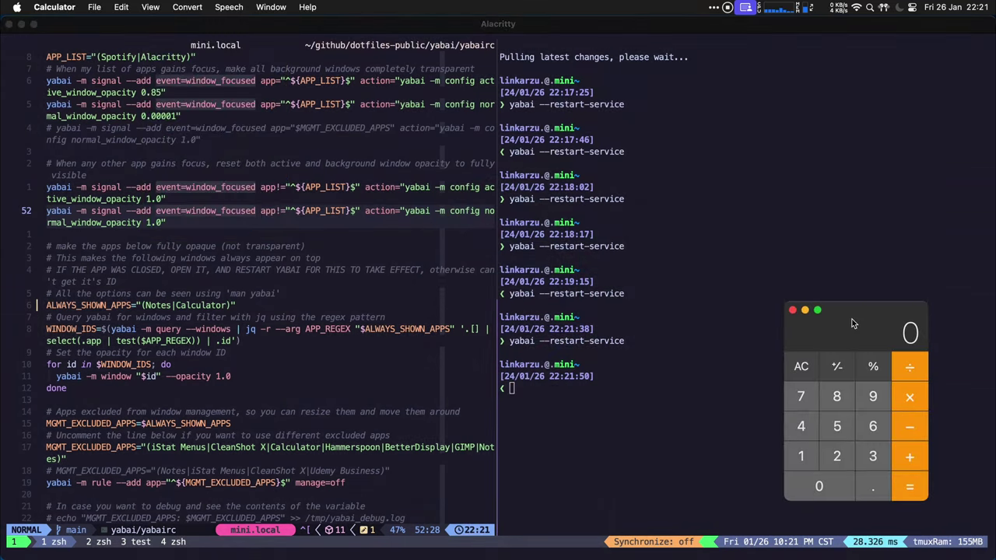
key(super+Tab)
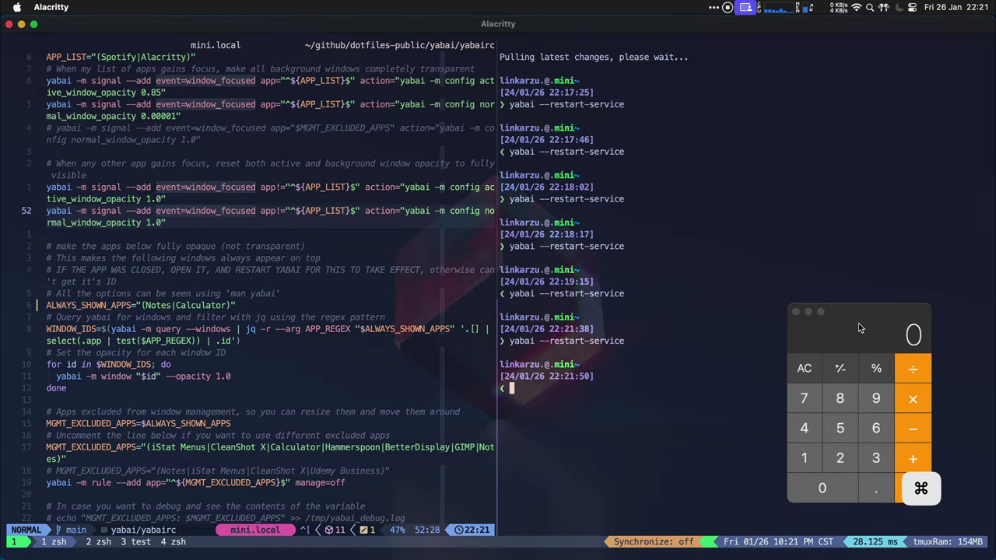
Undo the addition of Calculator to ALWAYS_SHOWN_APPS in yabairc and save the file.
key(j)
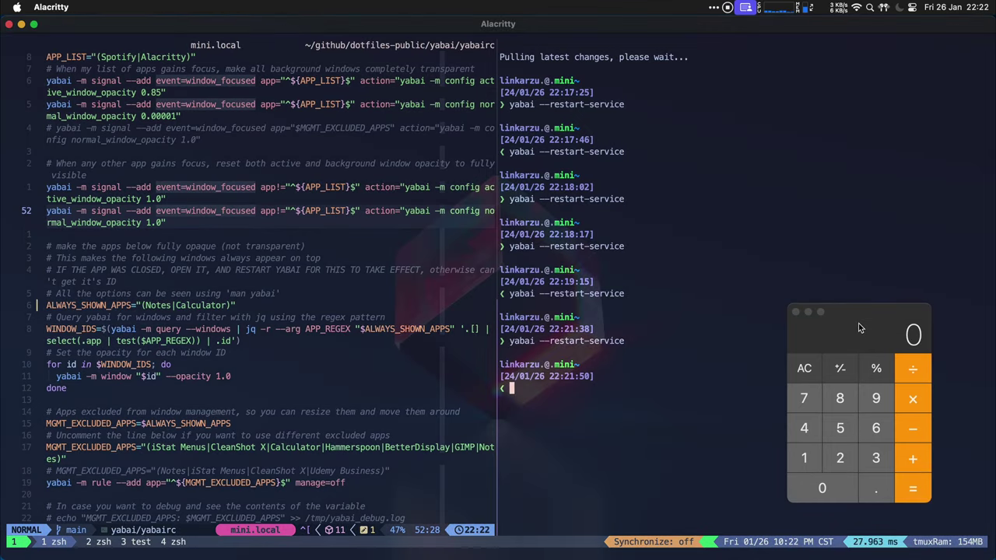
text(u)
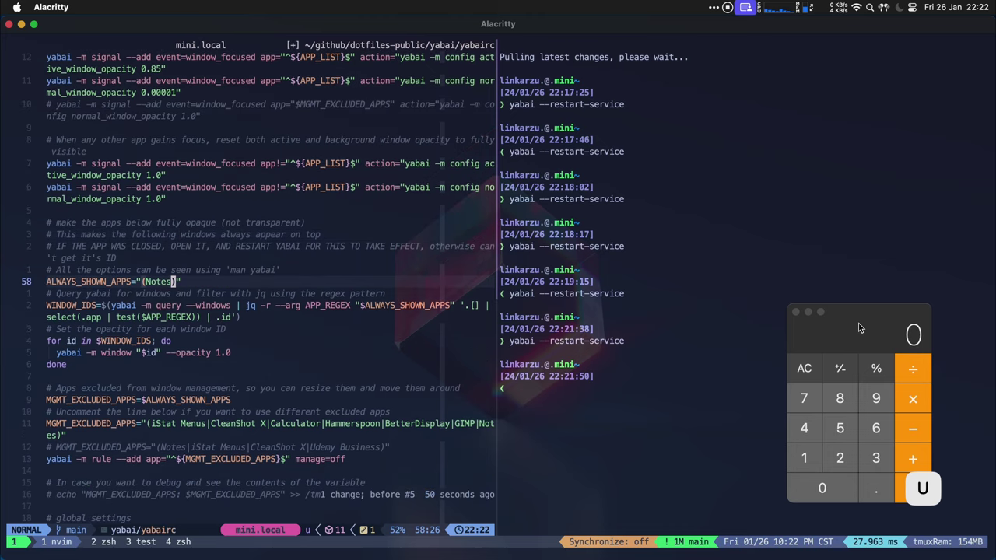
text(:w)
key(Return)
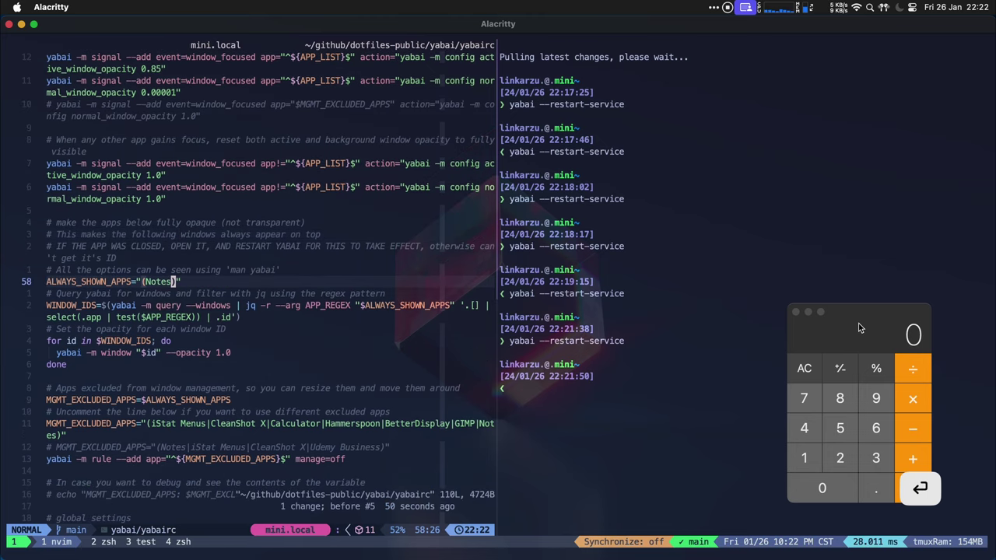
Restart the yabai service from the shell pane to reload the restored configuration.
key(ctrl+l)
key(Up)
key(Return)
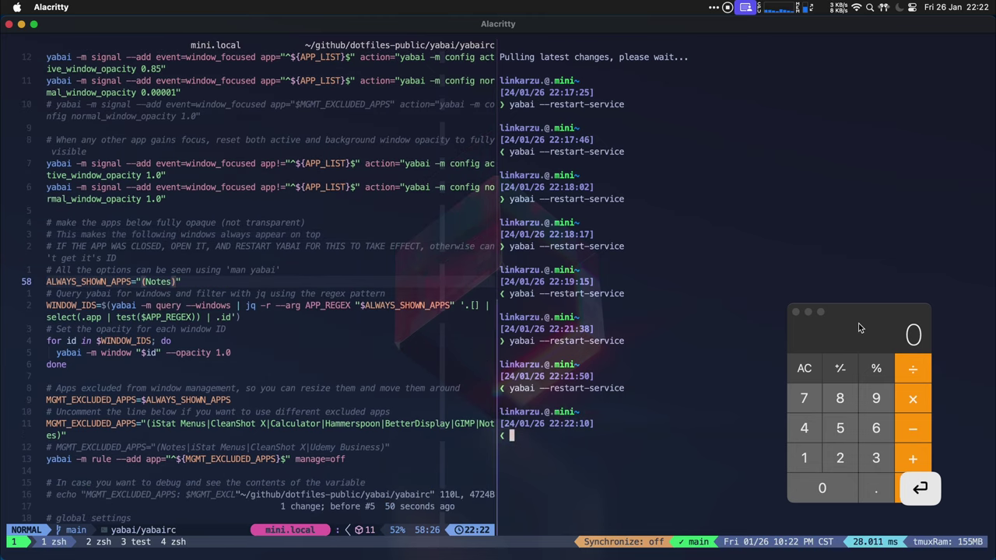
Return to yabairc and examine the MGMT_EXCLUDED_APPS lines and the apps they exclude from window management.
key(ctrl+h)
key(8)
key(j)
key(j)
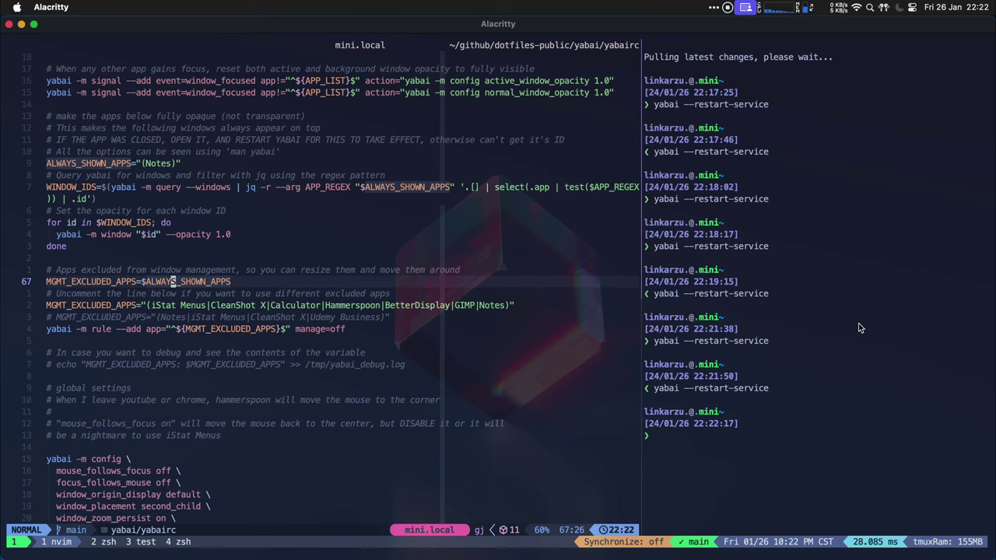
key(j)
key(j)
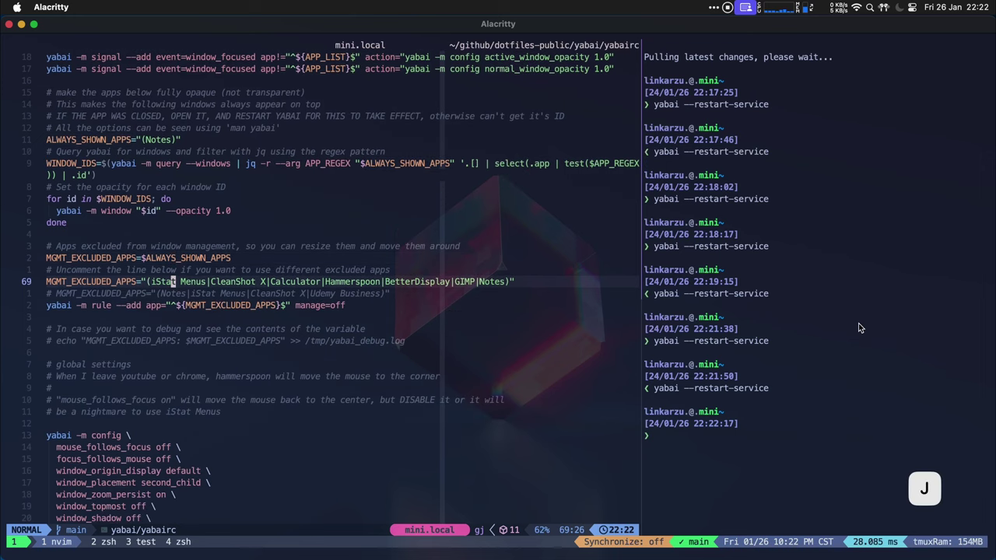
key(l)
key(l)
key(l)
key(l)
key(l)
key(l)
key(l)
key(l)
key(l)
key(l)
key(l)
key(l)
key(l)
key(l)
key(l)
key(l)
key(l)
key(l)
key(l)
key(l)
key(l)
key(l)
key(l)
key(l)
key(l)
key(l)
key(l)
key(l)
key(l)
key(l)
key(l)
key(l)
key(l)
key(l)
key(l)
key(l)
key(l)
key(l)
key(l)
key(l)
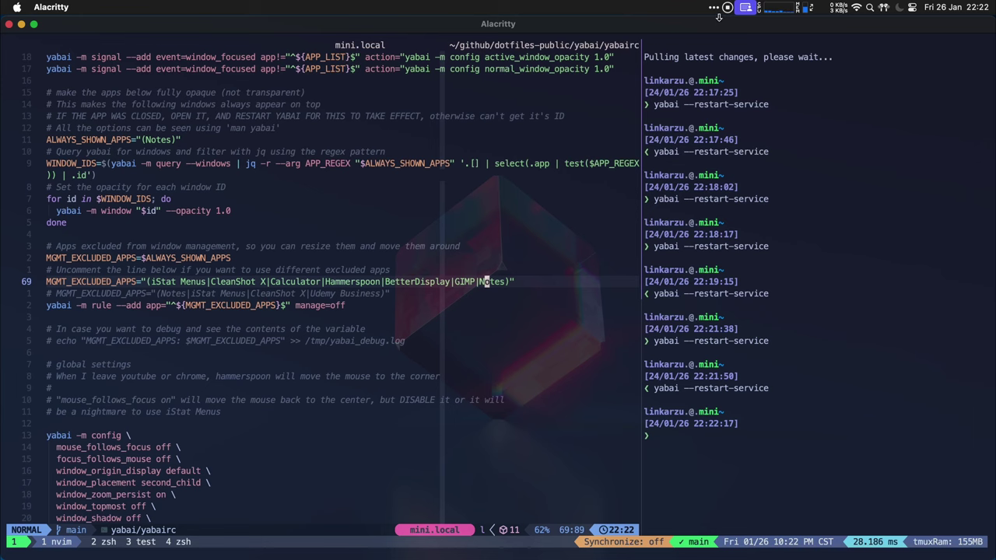
Highlight the app names in the uncommented MGMT_EXCLUDED_APPS list to examine which apps are excluded from window management.
drag(712, 25, 306, 209)
key(k)
key(j)
key(h)
key(h)
key(h)
key(h)
key(h)
key(h)
key(h)
key(h)
key(h)
key(h)
key(h)
key(h)
key(h)
key(h)
key(h)
key(h)
key(h)
key(h)
key(h)
key(h)
key(h)
key(h)
key(h)
key(h)
key(h)
key(h)
key(h)
key(h)
key(h)
key(h)
key(h)
key(h)
key(h)
key(h)
key(h)
key(h)
key(h)
key(h)
key(h)
key(h)
key(v)
key(l)
key(l)
key(l)
key(l)
key(l)
key(l)
key(l)
key(l)
key(l)
key(l)
key(l)
key(l)
key(l)
key(l)
key(l)
key(l)
key(l)
key(l)
key(l)
key(l)
key(l)
key(l)
key(l)
key(l)
key(l)
key(l)
key(l)
key(l)
key(l)
key(l)
key(l)
key(l)
key(l)
key(l)
key(l)
key(l)
key(l)
key(l)
key(l)
key(l)
key(Escape)
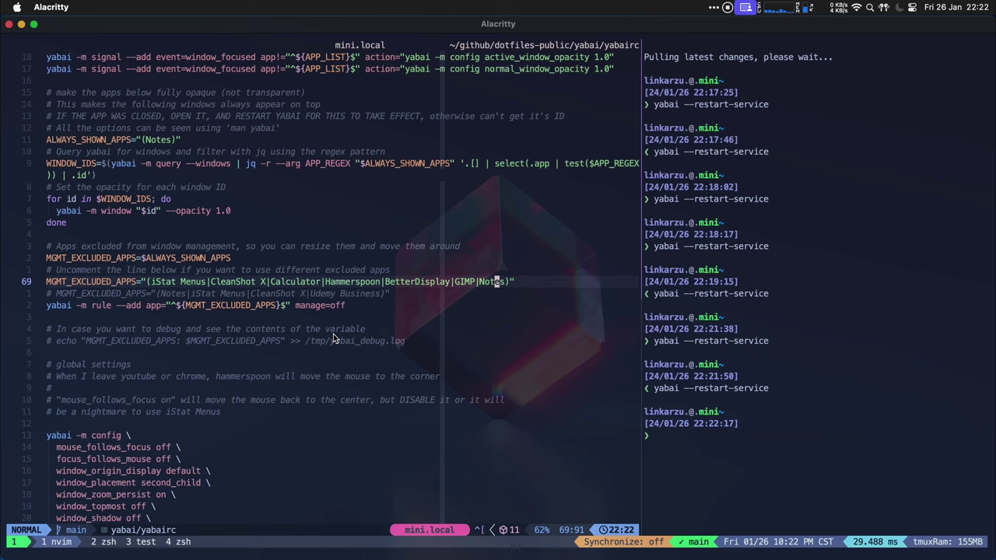
Review the global settings in the yabai -m config block, from mouse focus and opacity through borders to the layout line.
key(j)
key(j)
key(j)
key(j)
key(j)
key(j)
key(j)
key(j)
key(j)
key(j)
key(j)
key(j)
key(j)
key(j)
key(j)
key(j)
key(j)
key(j)
key(j)
key(j)
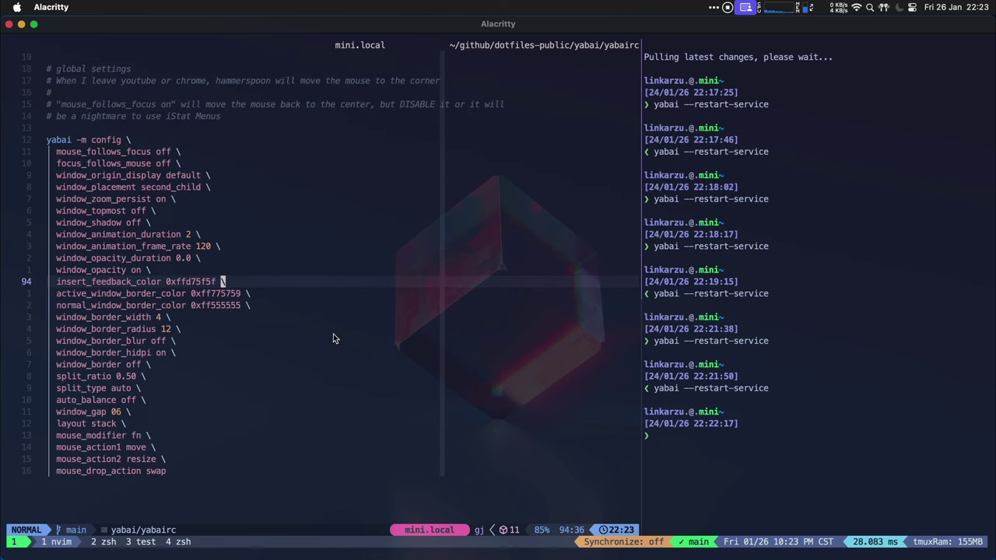
key(j)
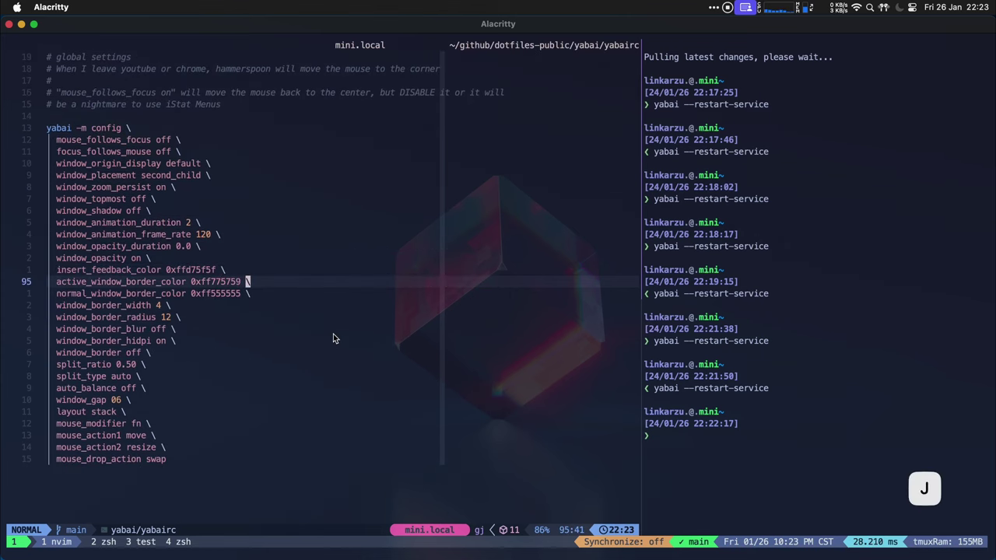
key(j)
key(j)
key(j)
key(j)
key(j)
key(j)
key(j)
key(j)
key(j)
key(j)
key(j)
Select the value stack in the layout line of yabairc.
key(h)
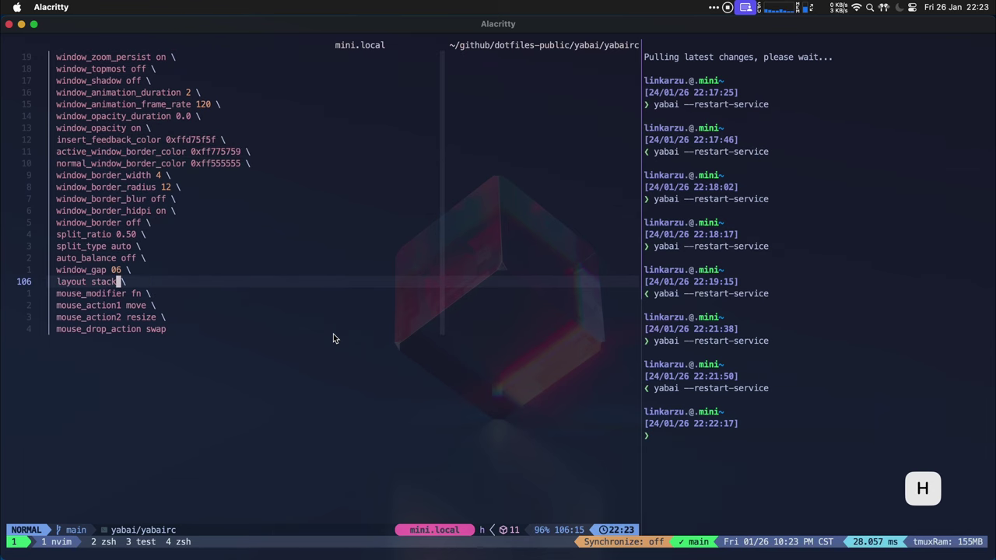
key(h)
key(v)
key(h)
key(h)
key(h)
key(h)
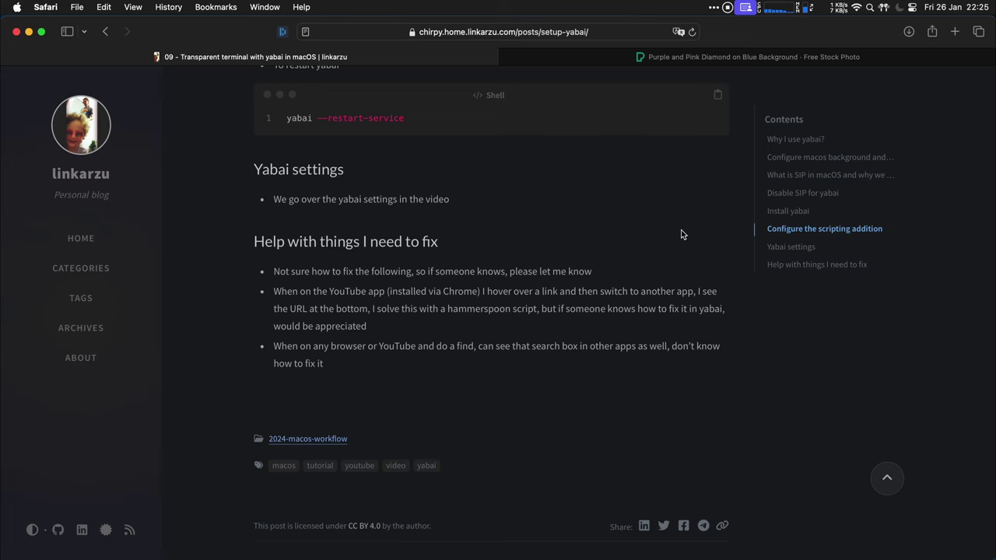
Search the Safari blog post for "yabai settings" and switch to Alacritty to check whether the match highlight shows through.
key(super+f)
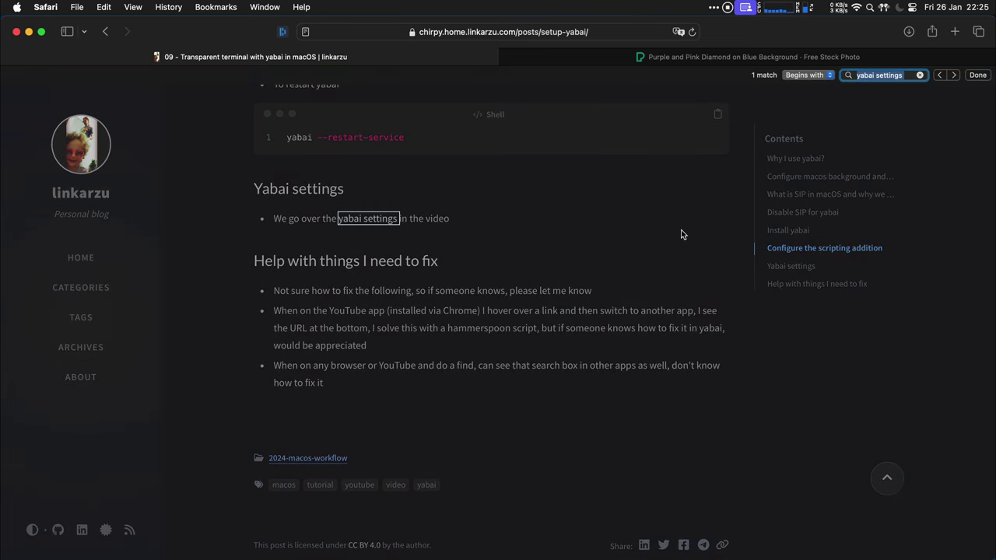
text(yabai settt)
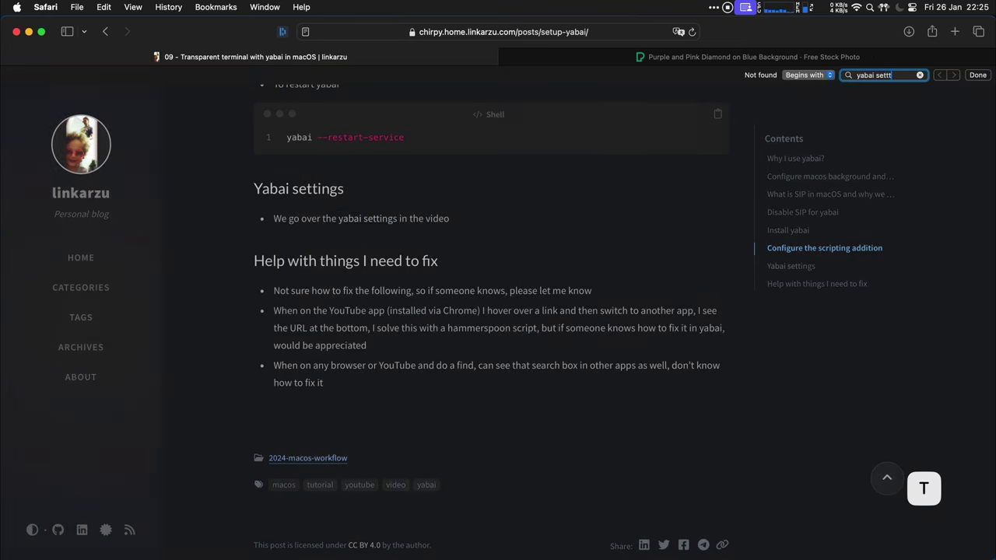
key(BackSpace)
text(ings)
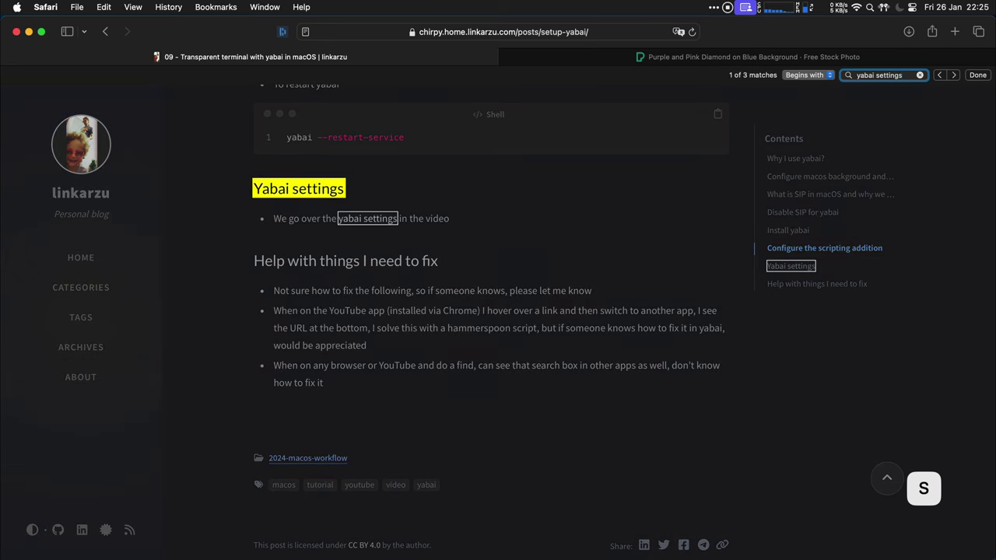
key(super+Tab)
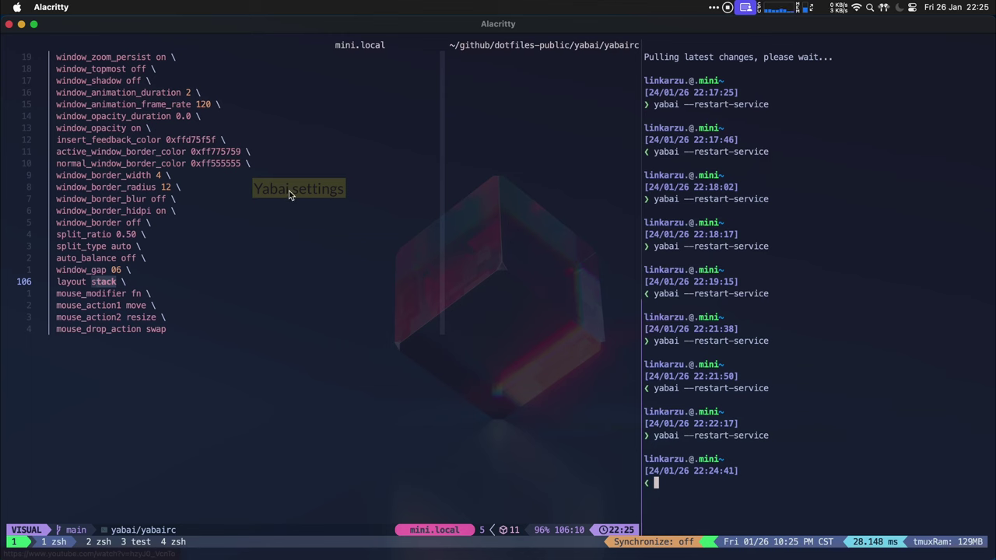
Switch to the YouTube app, point at a video link, and return to Alacritty to check whether the link's URL shows through.
key(super+Tab)
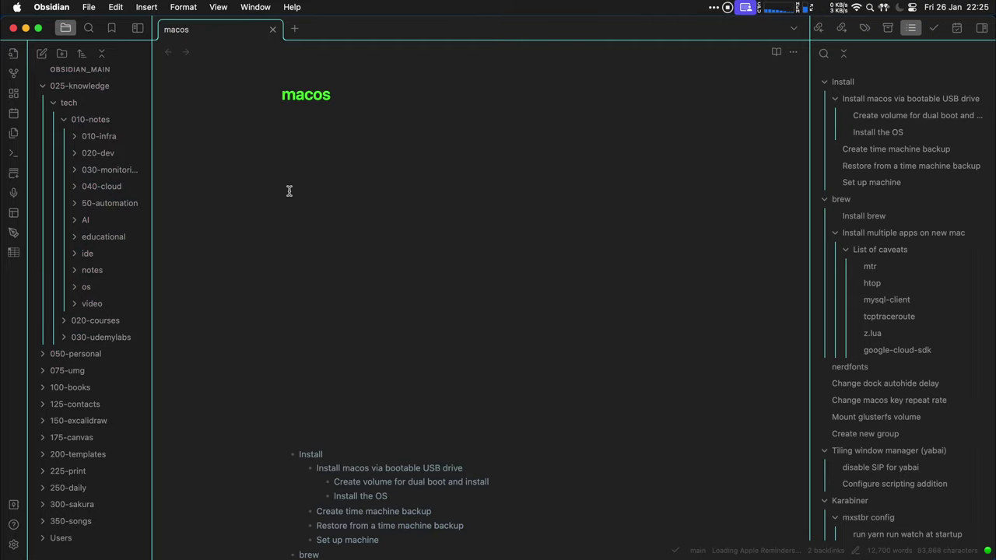
key(super+Tab)
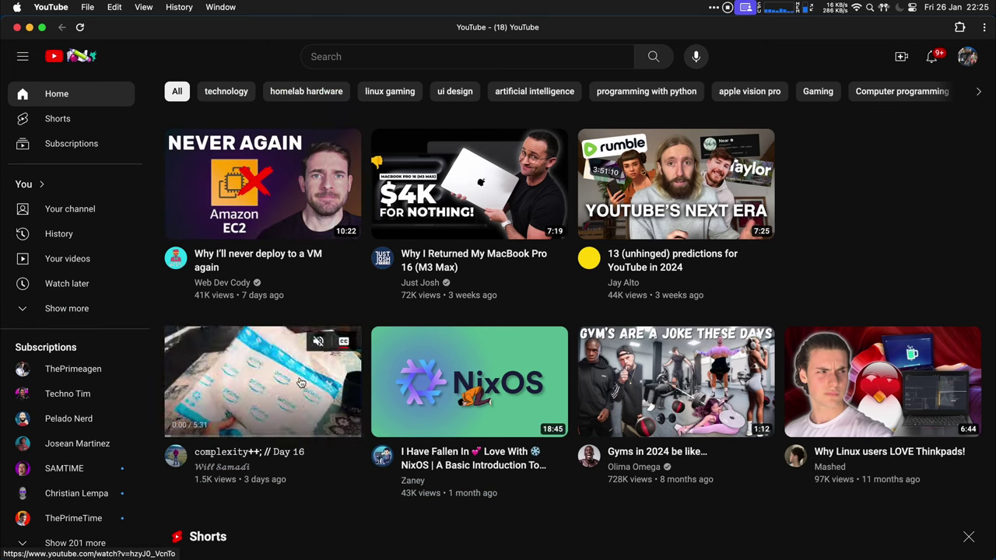
mouse_move(252, 402)
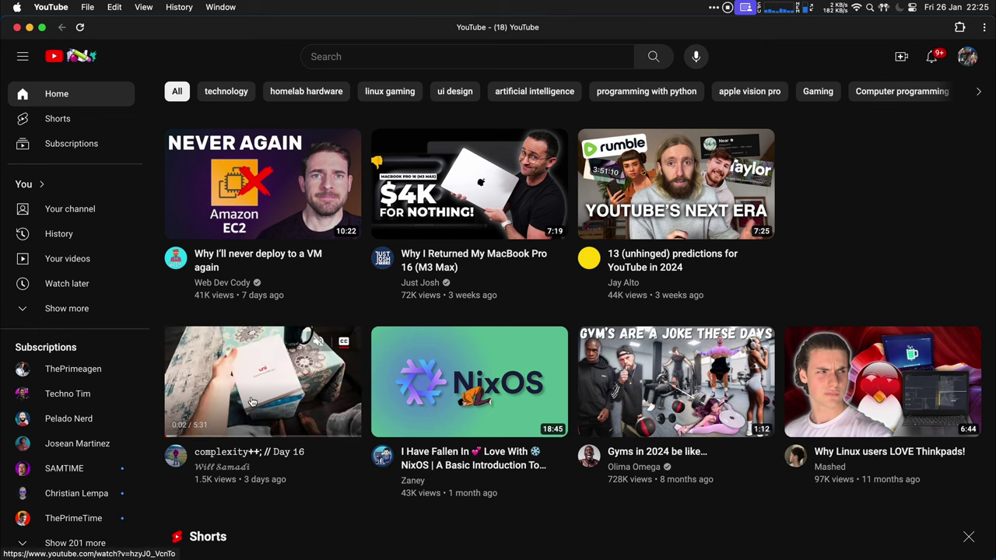
key(ctrl+alt+super+t)
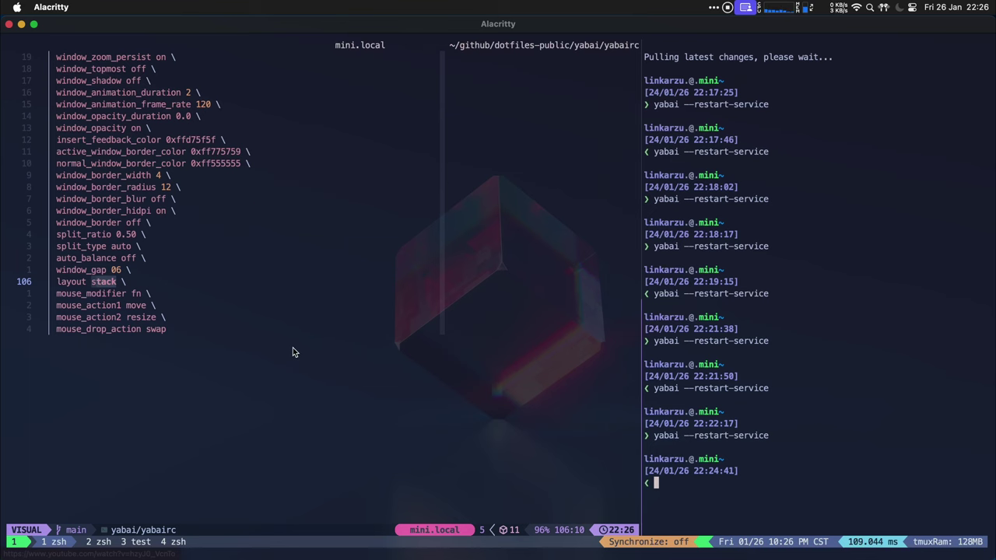
Return to the blog post in Safari and view its further reading links and comments section.
key(super+Tab)
scroll(291, 350, down, 5)
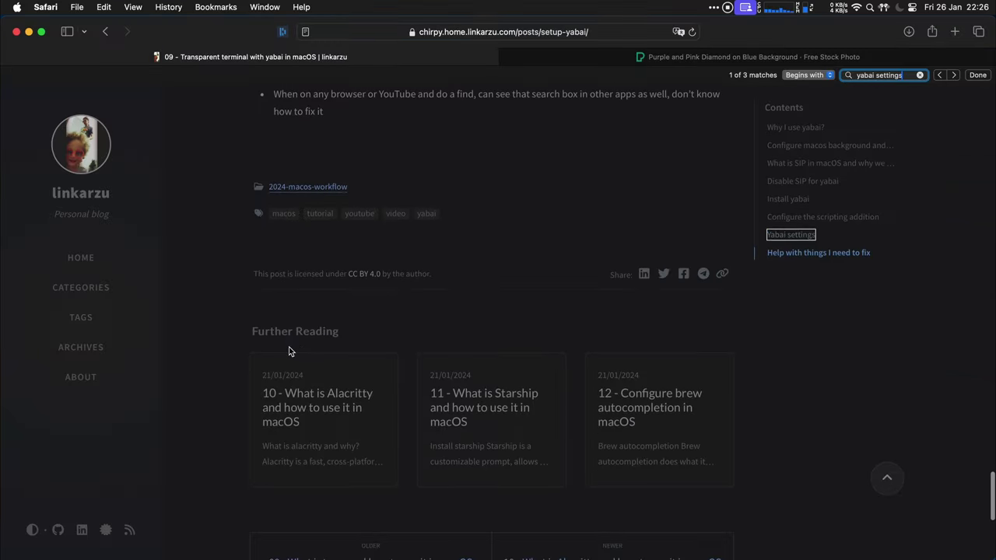
scroll(290, 350, down, 4)
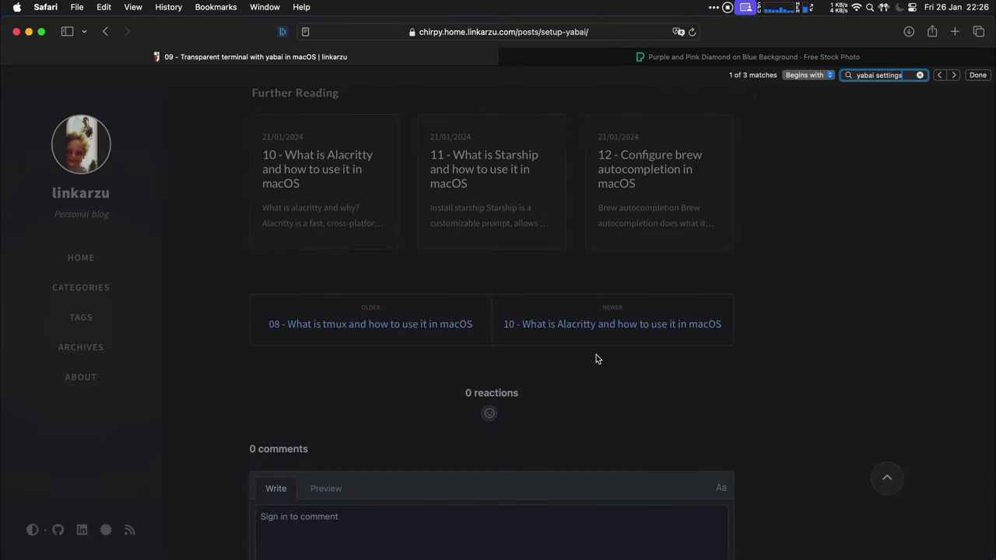